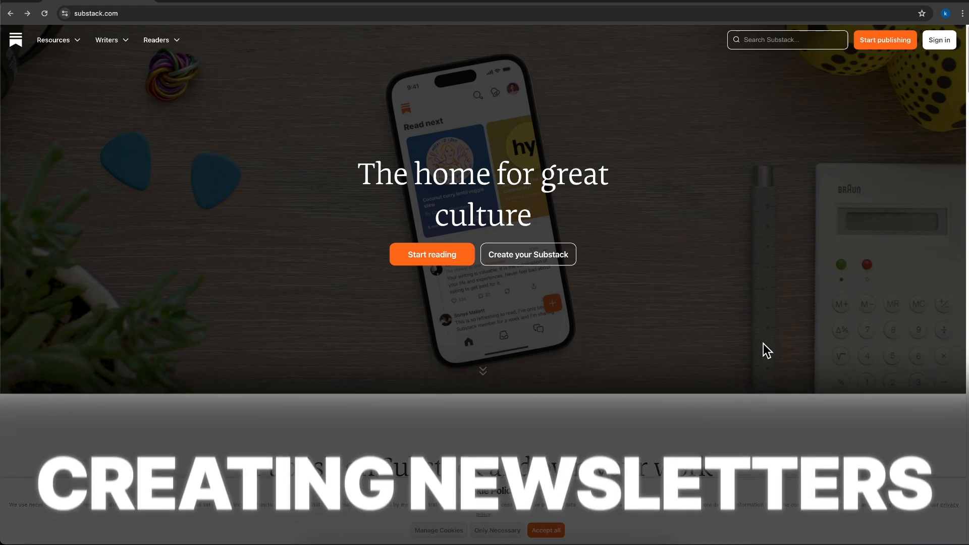
Look through the Substack landing page and the Notes feed on the home page.
{"action": "scroll", "coordinate": [762, 339], "scroll_direction": "down", "scroll_amount": 15}
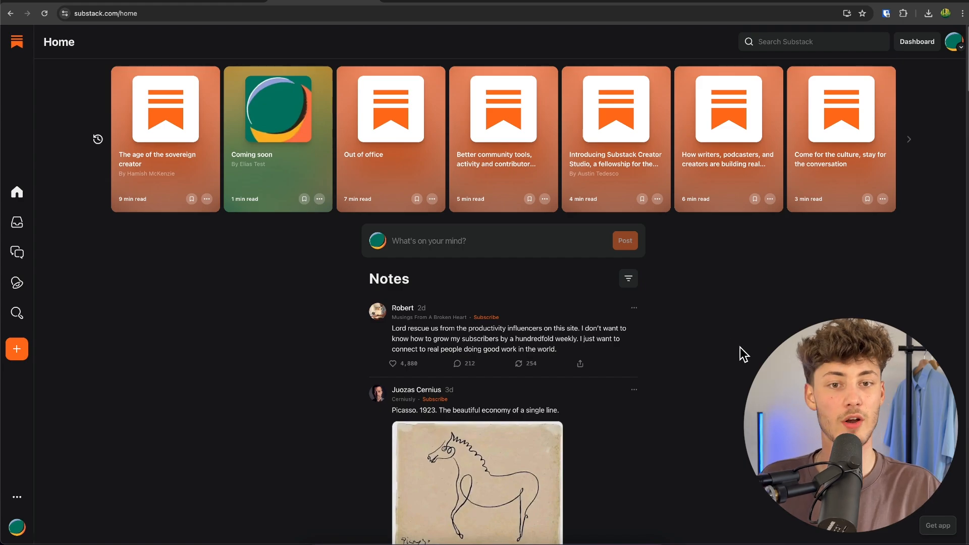
{"action": "scroll", "coordinate": [740, 353], "scroll_direction": "down", "scroll_amount": 20}
{"action": "scroll", "coordinate": [790, 265], "scroll_direction": "up", "scroll_amount": 15}
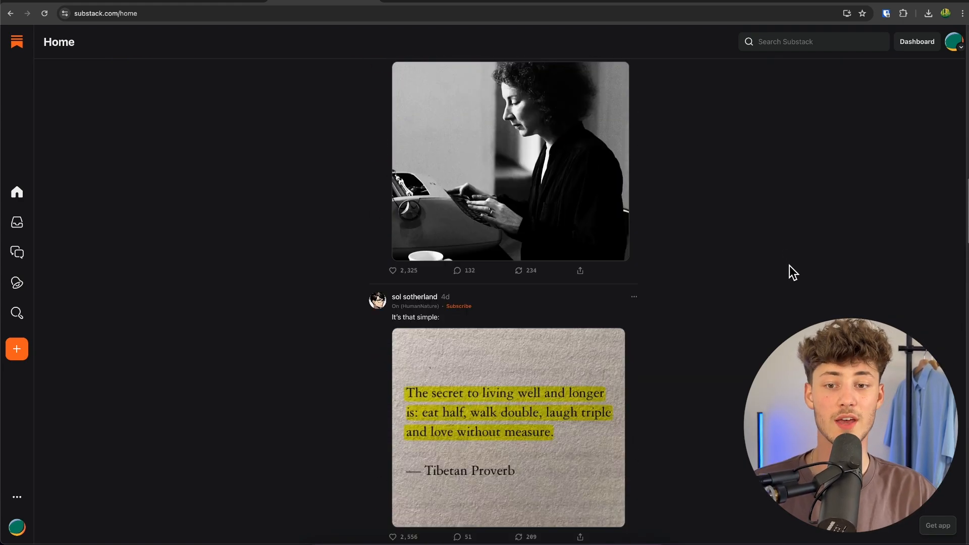
{"action": "scroll", "coordinate": [790, 276], "scroll_direction": "up", "scroll_amount": 5}
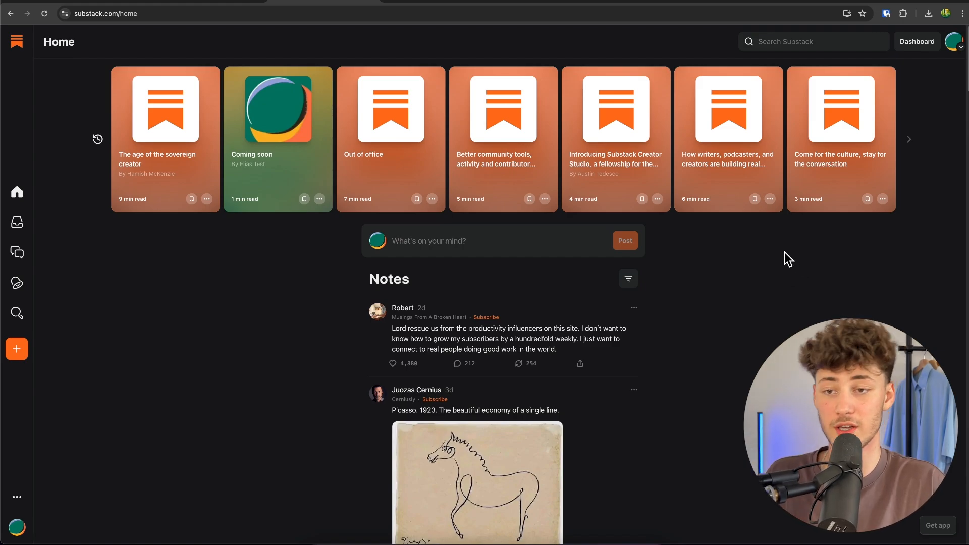
{"action": "scroll", "coordinate": [769, 307], "scroll_direction": "down", "scroll_amount": 15}
{"action": "scroll", "coordinate": [765, 330], "scroll_direction": "up", "scroll_amount": 15}
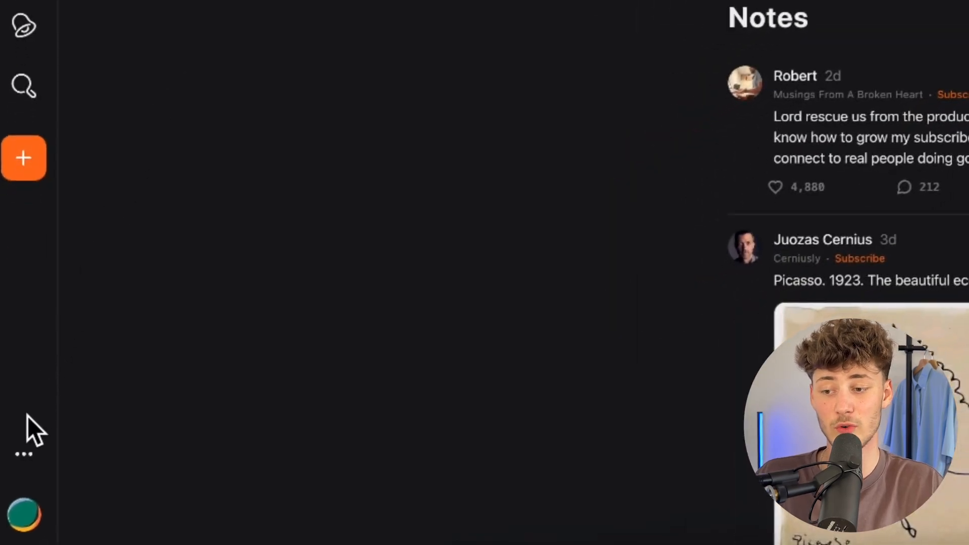
Open the account profile for editing and review its name, handle and bio fields.
{"action": "left_click", "coordinate": [17, 522]}
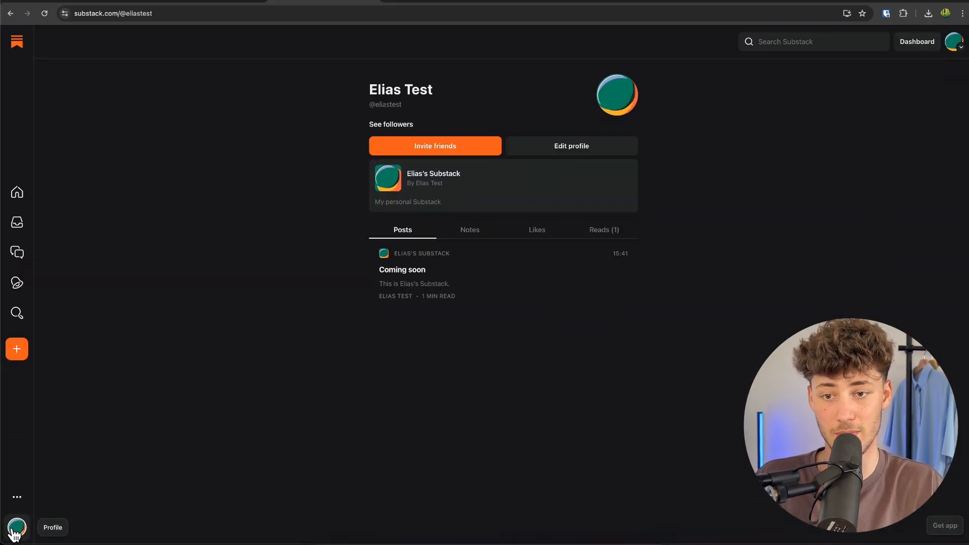
{"action": "left_click", "coordinate": [575, 147]}
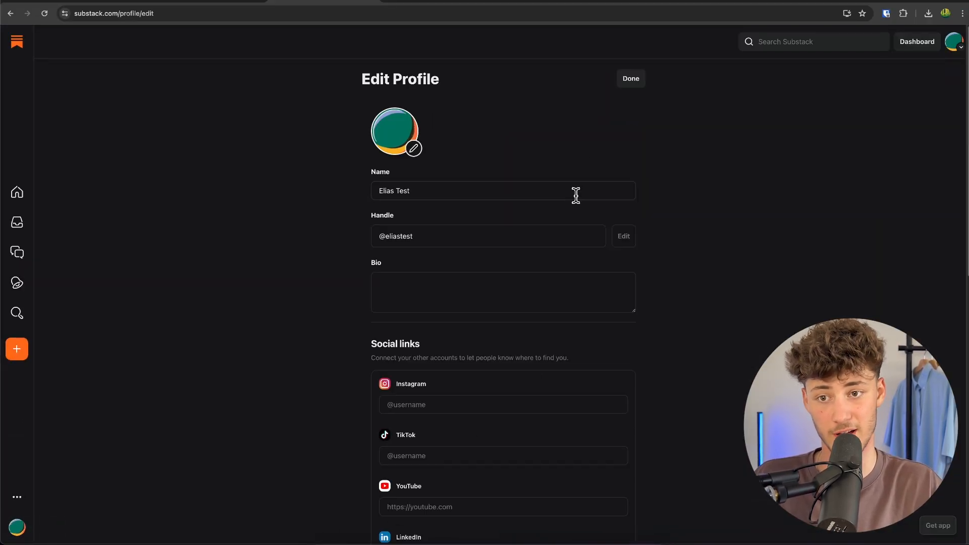
{"action": "scroll", "coordinate": [372, 271], "scroll_direction": "down", "scroll_amount": 5}
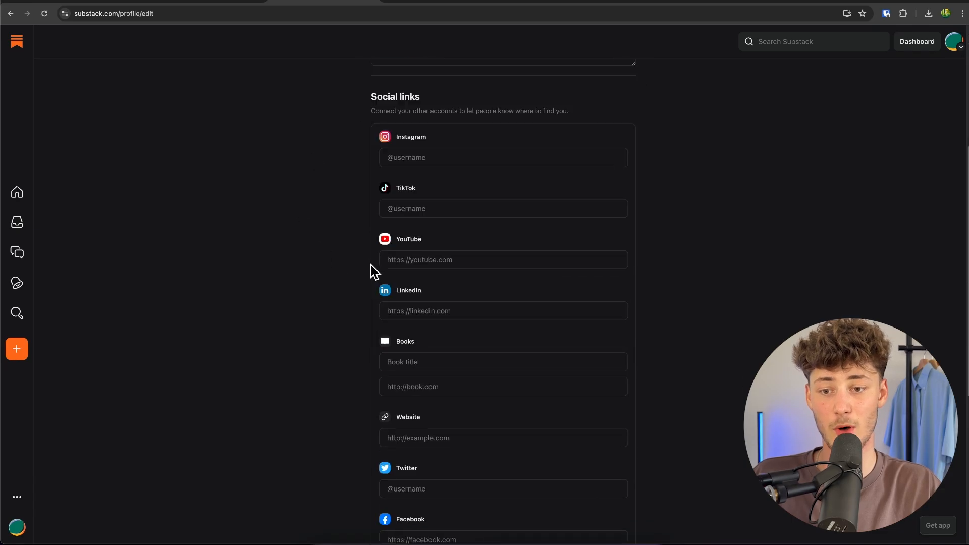
{"action": "scroll", "coordinate": [374, 266], "scroll_direction": "up", "scroll_amount": 5}
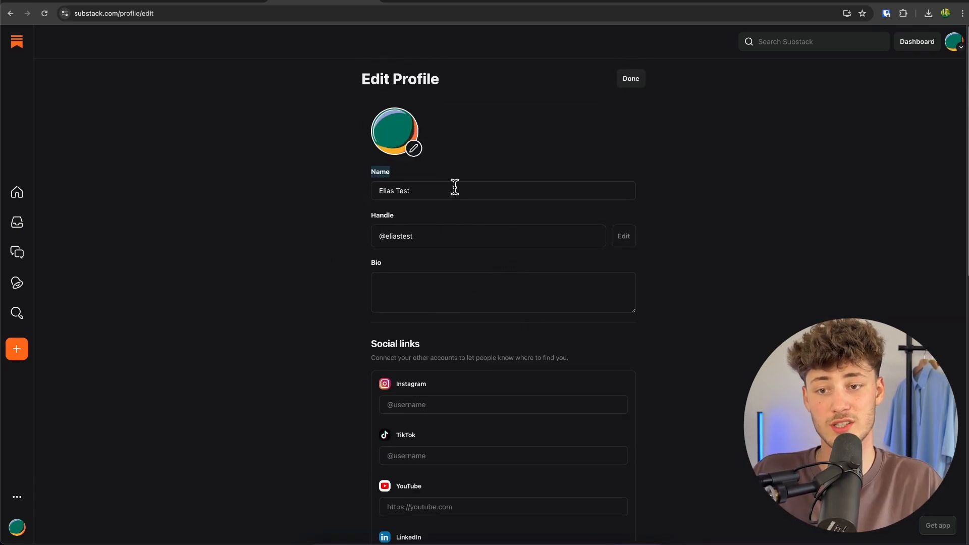
{"action": "left_click", "coordinate": [507, 264]}
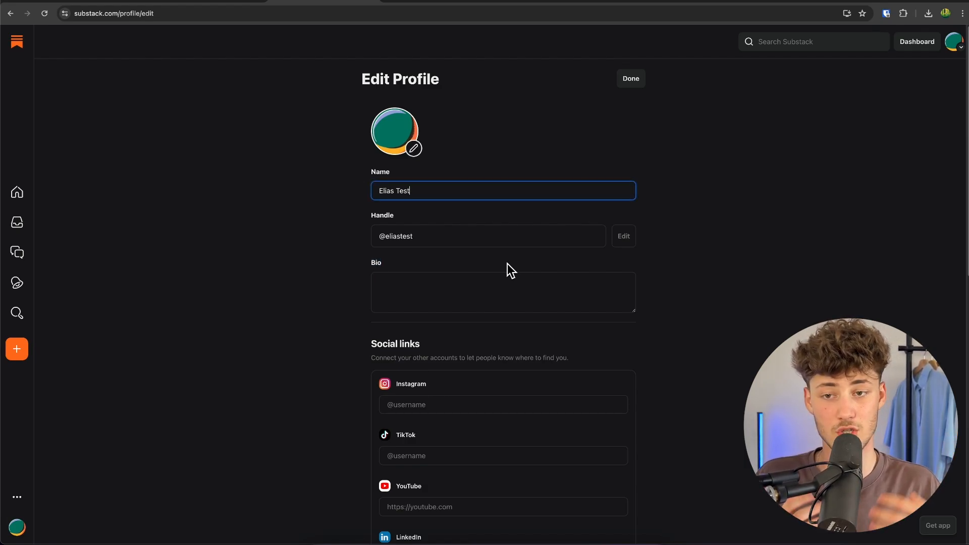
{"action": "left_click", "coordinate": [411, 215]}
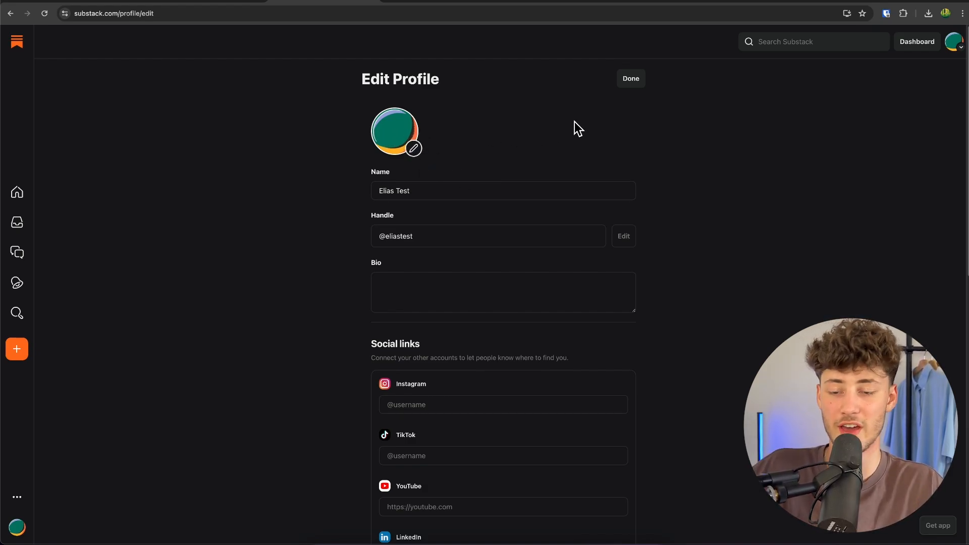
Examine the social link fields and the Writes, Reads and Privacy options of the profile.
{"action": "scroll", "coordinate": [573, 152], "scroll_direction": "down", "scroll_amount": 6}
{"action": "scroll", "coordinate": [520, 173], "scroll_direction": "up", "scroll_amount": 6}
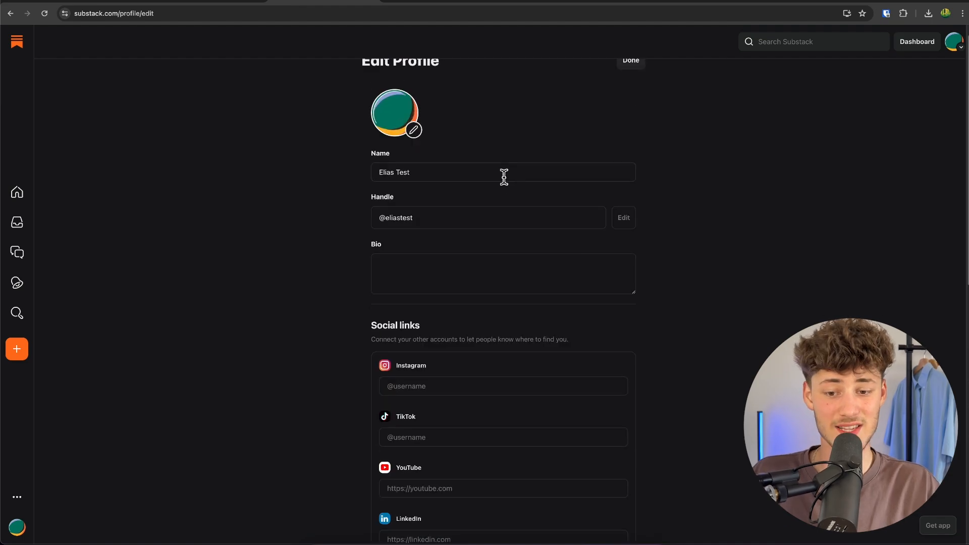
{"action": "scroll", "coordinate": [500, 179], "scroll_direction": "down", "scroll_amount": 9}
{"action": "scroll", "coordinate": [368, 184], "scroll_direction": "up", "scroll_amount": 5}
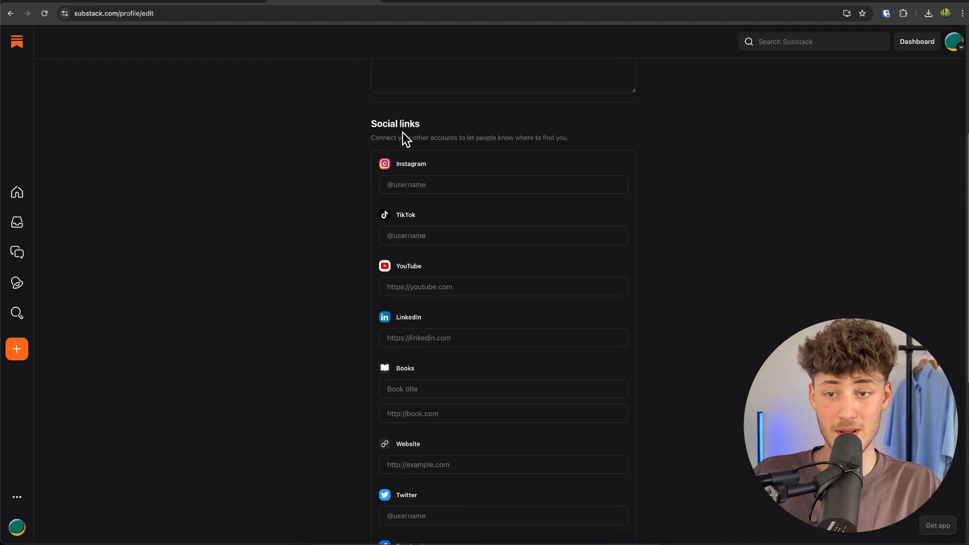
{"action": "left_click_drag", "start_coordinate": [332, 119], "coordinate": [516, 125]}
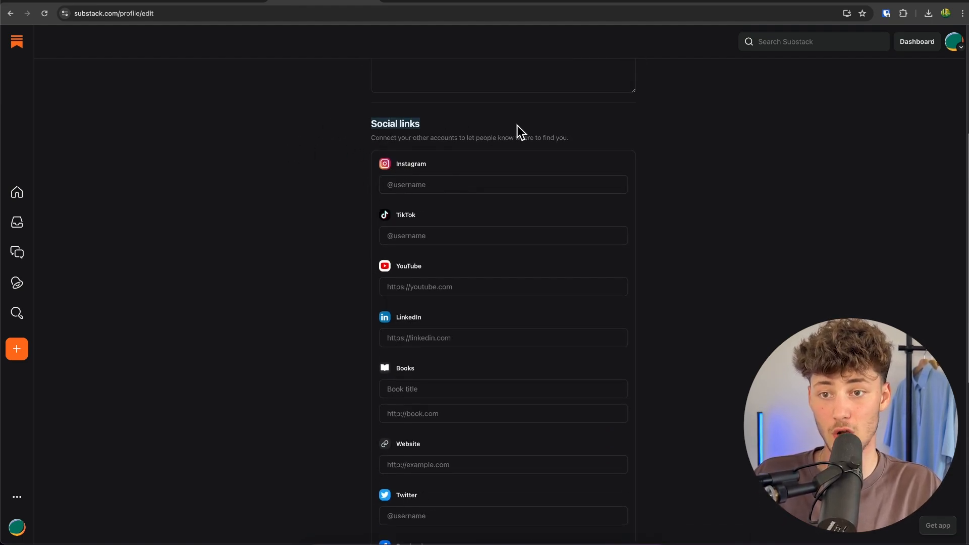
{"action": "left_click", "coordinate": [192, 276]}
{"action": "scroll", "coordinate": [284, 268], "scroll_direction": "down", "scroll_amount": 5}
{"action": "scroll", "coordinate": [290, 289], "scroll_direction": "up", "scroll_amount": 5}
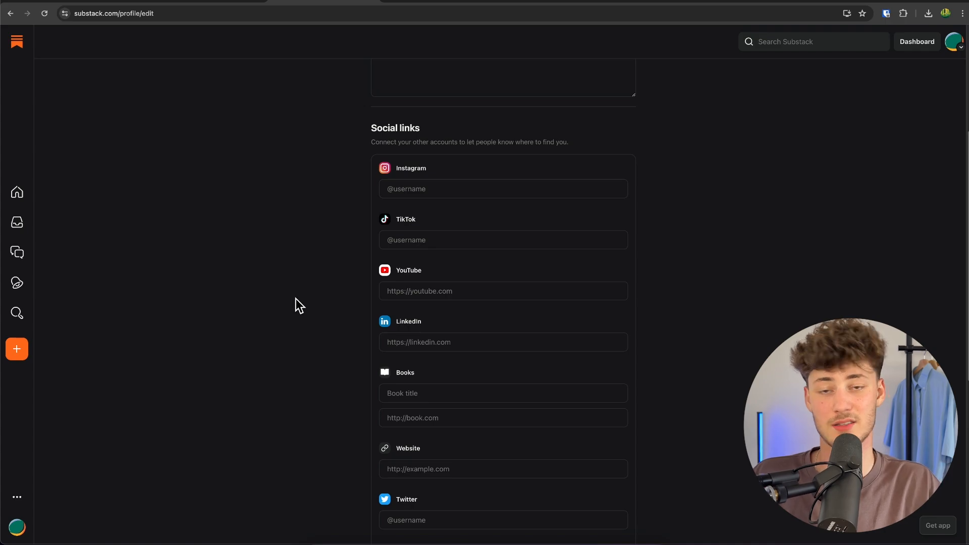
{"action": "scroll", "coordinate": [296, 302], "scroll_direction": "down", "scroll_amount": 3}
{"action": "scroll", "coordinate": [310, 227], "scroll_direction": "up", "scroll_amount": 3}
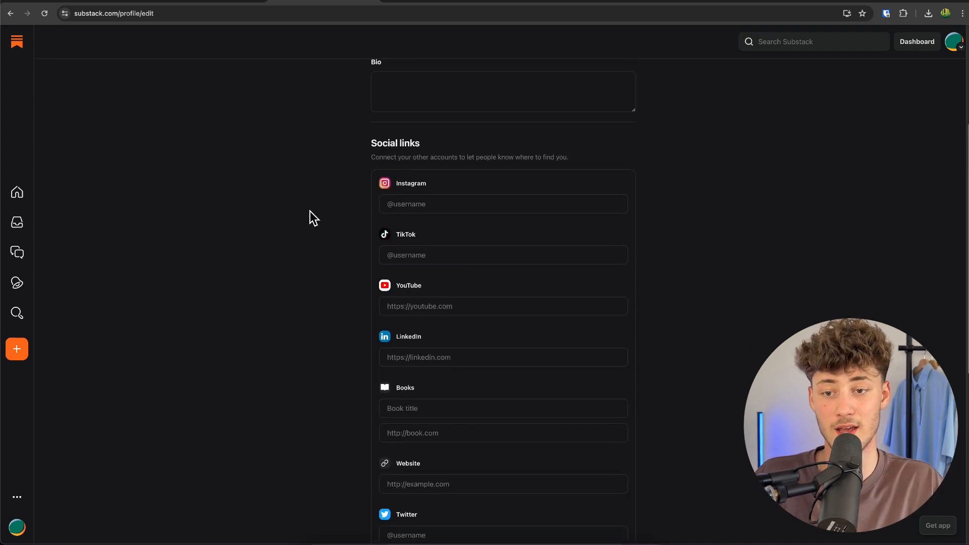
{"action": "scroll", "coordinate": [309, 217], "scroll_direction": "down", "scroll_amount": 5}
{"action": "scroll", "coordinate": [310, 222], "scroll_direction": "up", "scroll_amount": 6}
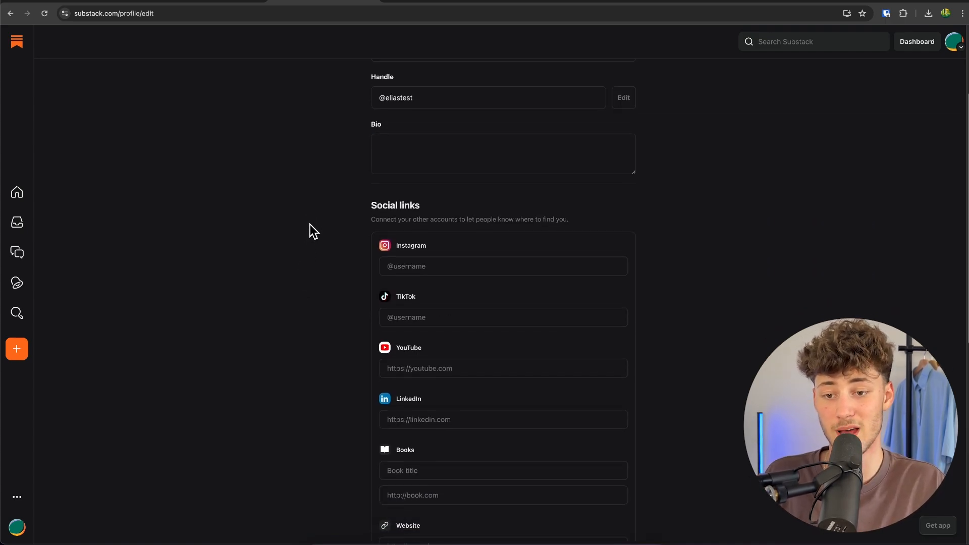
{"action": "scroll", "coordinate": [309, 224], "scroll_direction": "down", "scroll_amount": 3}
{"action": "scroll", "coordinate": [353, 288], "scroll_direction": "up", "scroll_amount": 5}
{"action": "scroll", "coordinate": [456, 337], "scroll_direction": "down", "scroll_amount": 5}
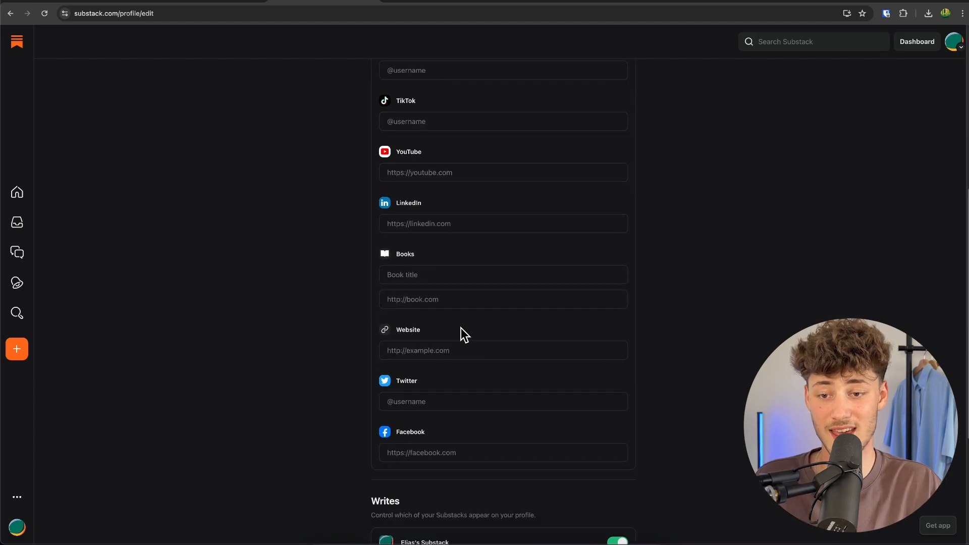
{"action": "scroll", "coordinate": [532, 267], "scroll_direction": "up", "scroll_amount": 4}
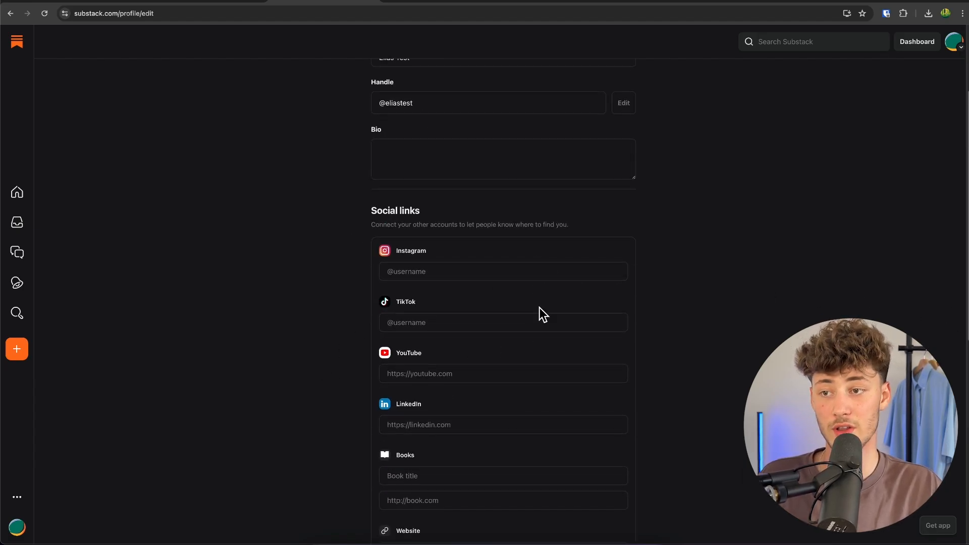
{"action": "scroll", "coordinate": [537, 303], "scroll_direction": "down", "scroll_amount": 8}
{"action": "scroll", "coordinate": [535, 298], "scroll_direction": "up", "scroll_amount": 6}
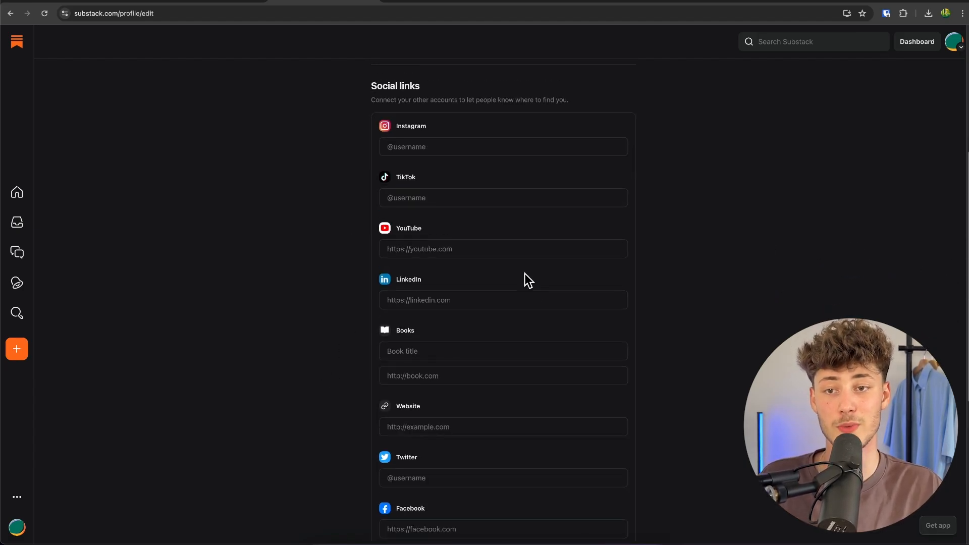
{"action": "scroll", "coordinate": [525, 273], "scroll_direction": "down", "scroll_amount": 5}
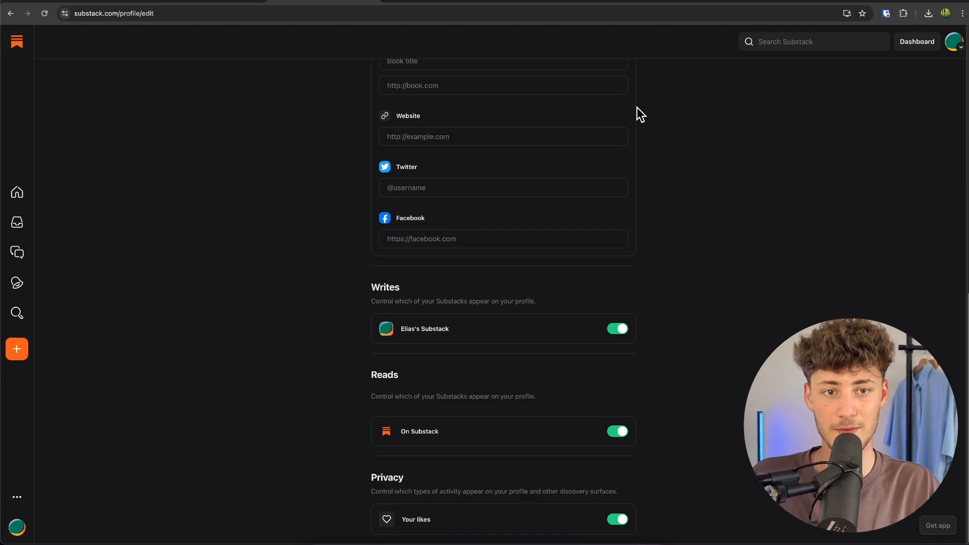
{"action": "scroll", "coordinate": [441, 177], "scroll_direction": "up", "scroll_amount": 6}
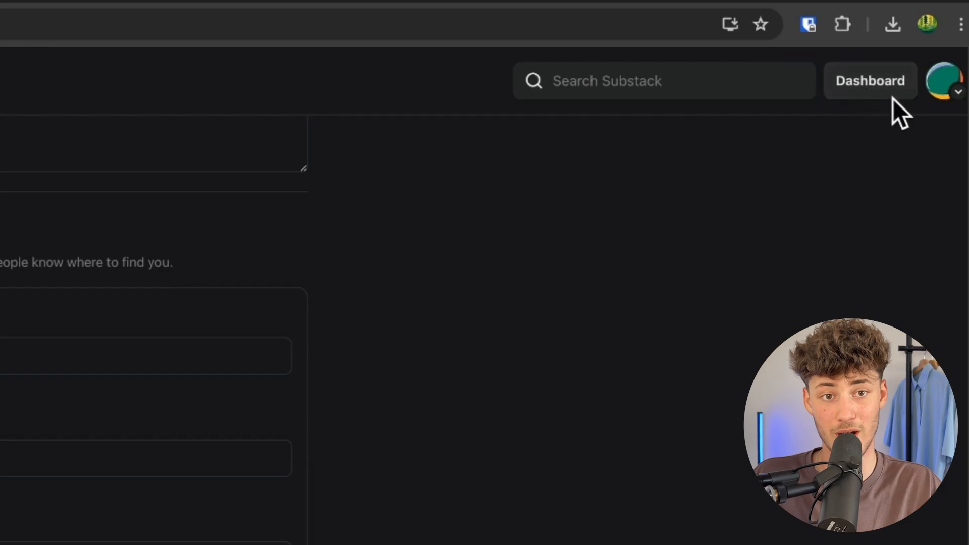
Open the publication dashboard and review its setup checklist, overview statistics, latest and recent posts, and audience growth section.
{"action": "left_click", "coordinate": [869, 83]}
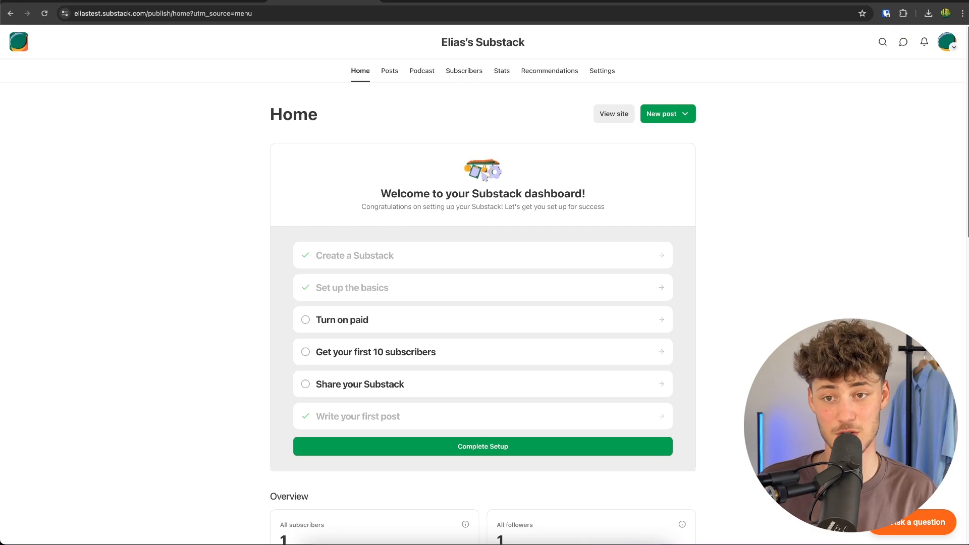
{"action": "scroll", "coordinate": [483, 303], "scroll_direction": "down", "scroll_amount": 6}
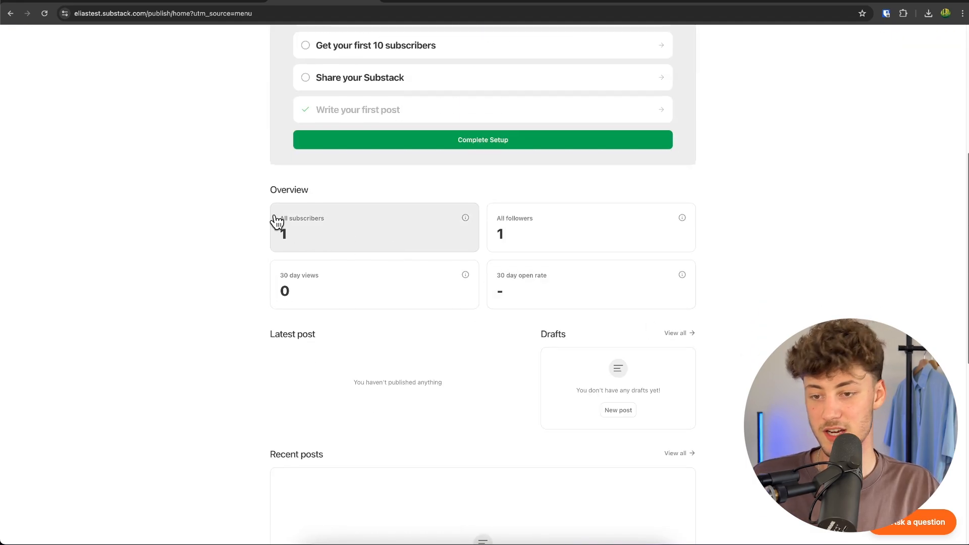
{"action": "left_click_drag", "start_coordinate": [259, 183], "coordinate": [371, 194]}
{"action": "left_click", "coordinate": [371, 194]}
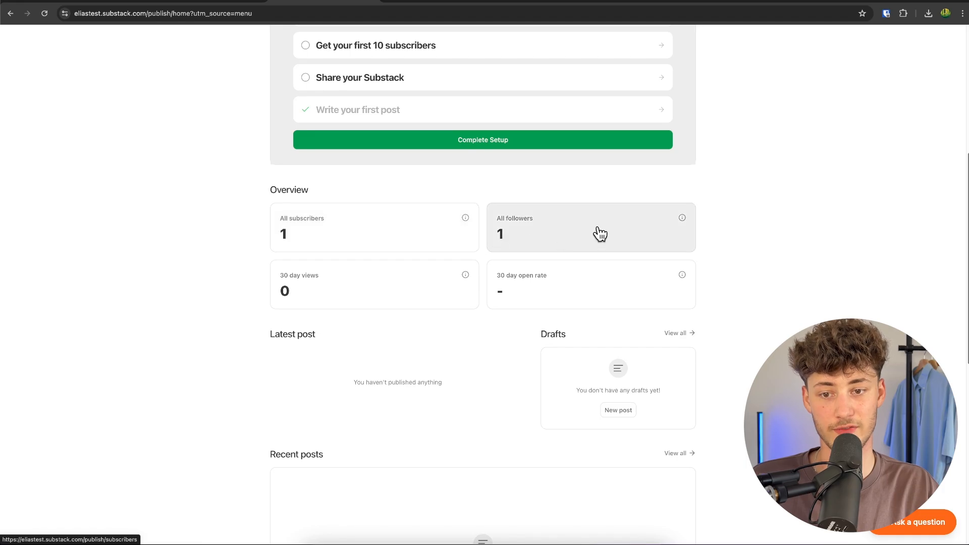
{"action": "scroll", "coordinate": [729, 377], "scroll_direction": "down", "scroll_amount": 5}
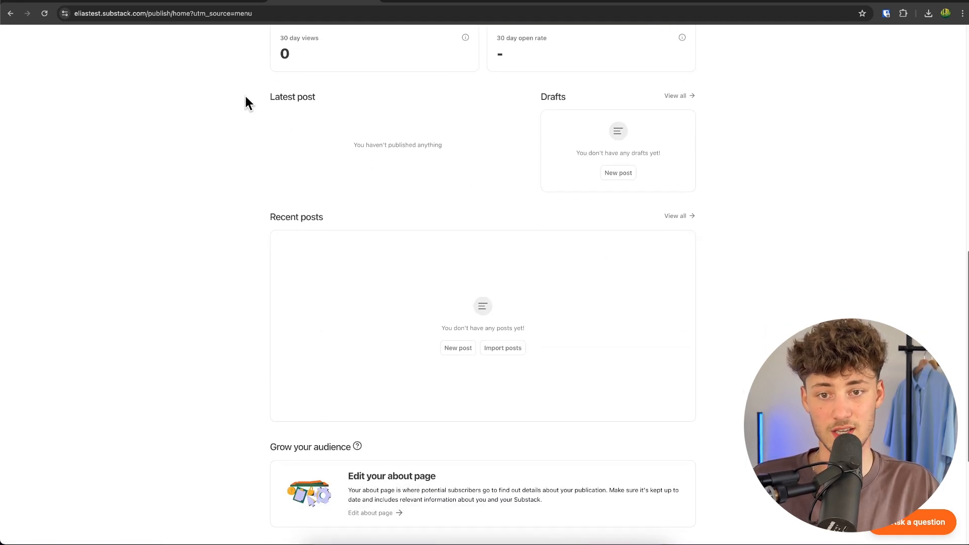
{"action": "left_click_drag", "start_coordinate": [245, 97], "coordinate": [432, 107]}
{"action": "left_click", "coordinate": [432, 107]}
{"action": "left_click", "coordinate": [410, 222]}
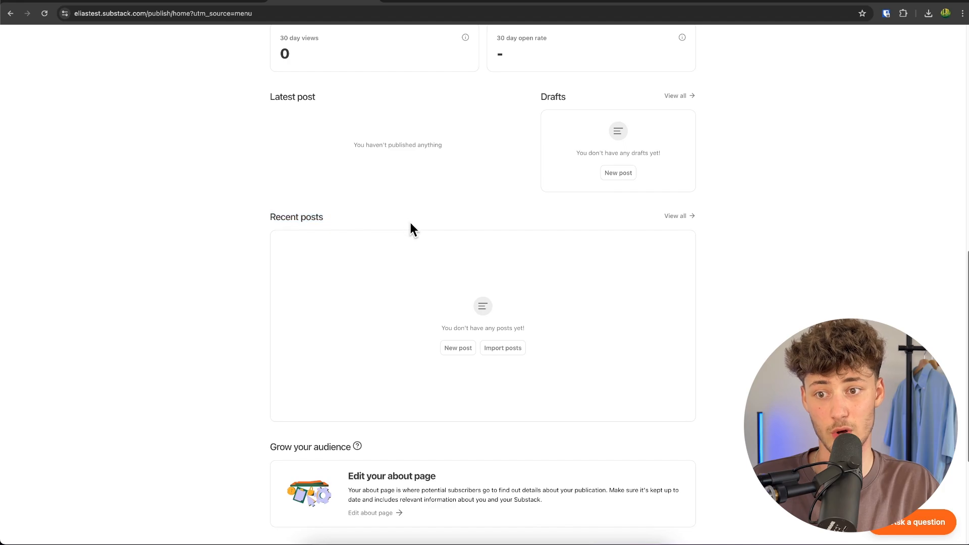
{"action": "scroll", "coordinate": [263, 295], "scroll_direction": "down", "scroll_amount": 4}
{"action": "scroll", "coordinate": [536, 356], "scroll_direction": "up", "scroll_amount": 12}
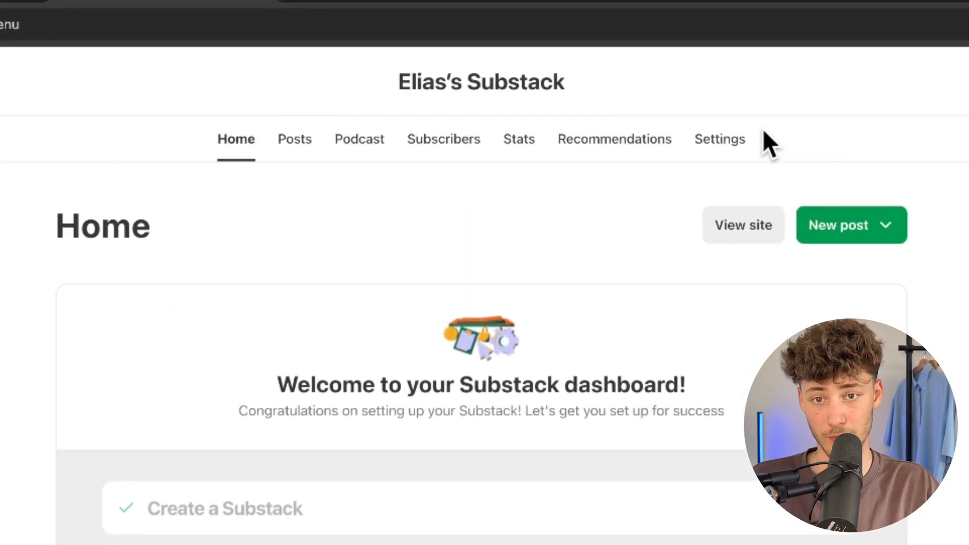
In the publication's basic settings, rename it to the owner's first name in the possessive followed by "Blog", and save.
{"action": "left_click", "coordinate": [725, 141]}
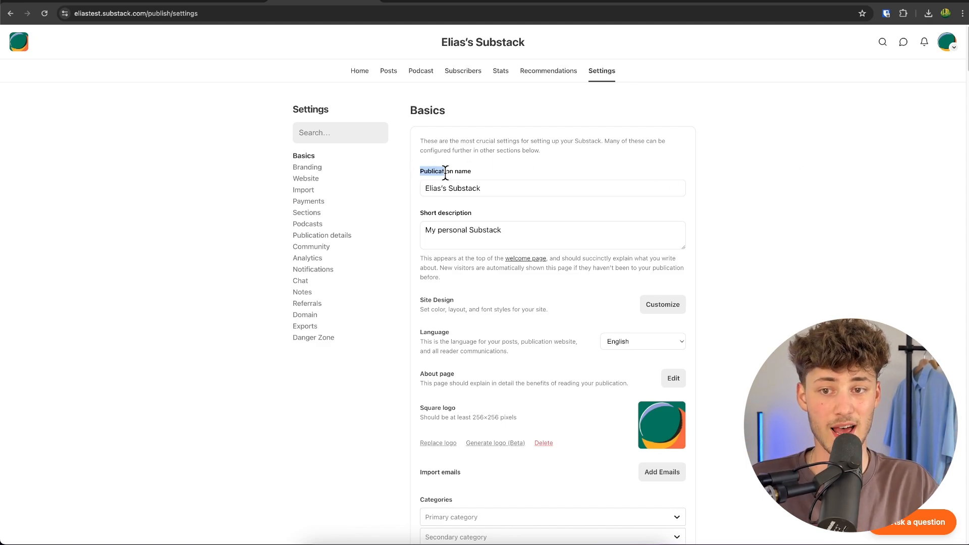
{"action": "left_click_drag", "start_coordinate": [445, 173], "coordinate": [493, 174]}
{"action": "left_click", "coordinate": [501, 183]}
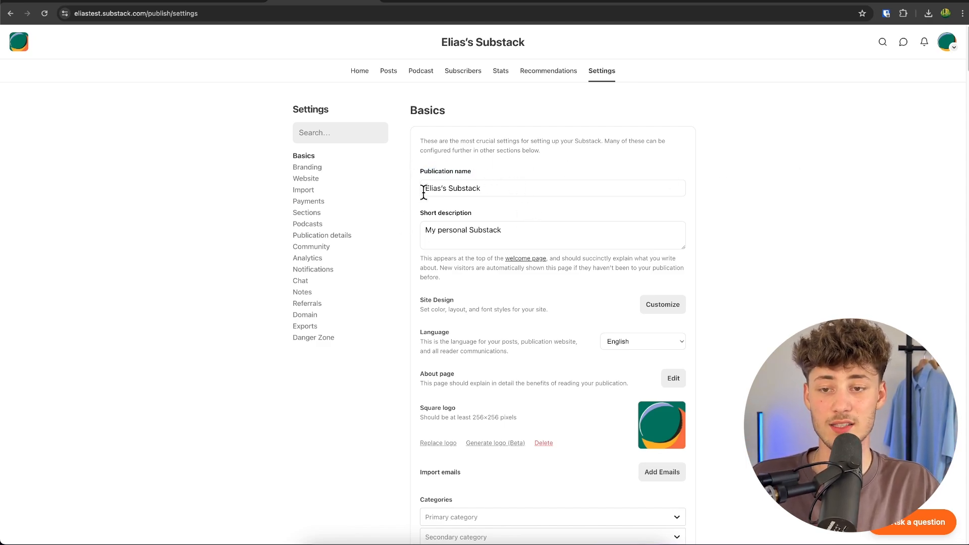
{"action": "left_click", "coordinate": [442, 195]}
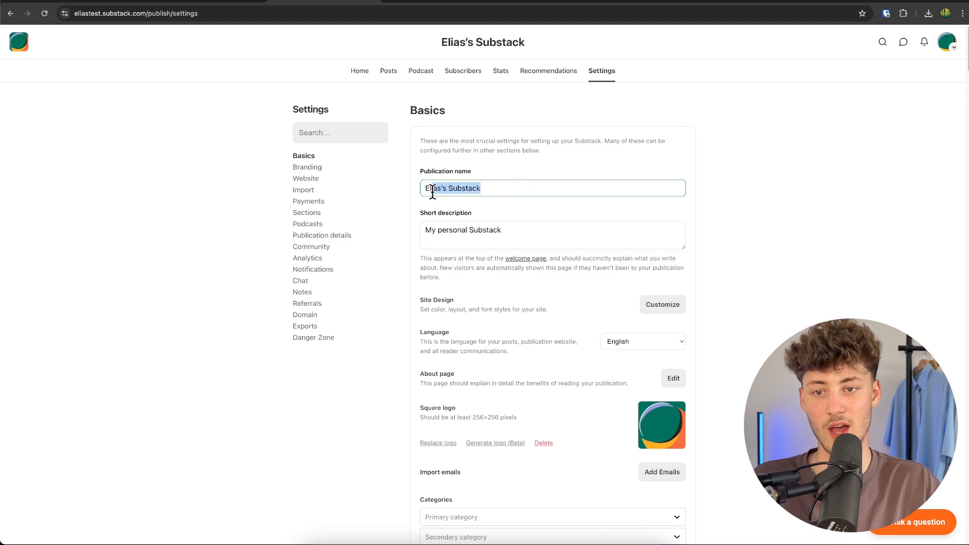
{"action": "type", "text": "Ne"}
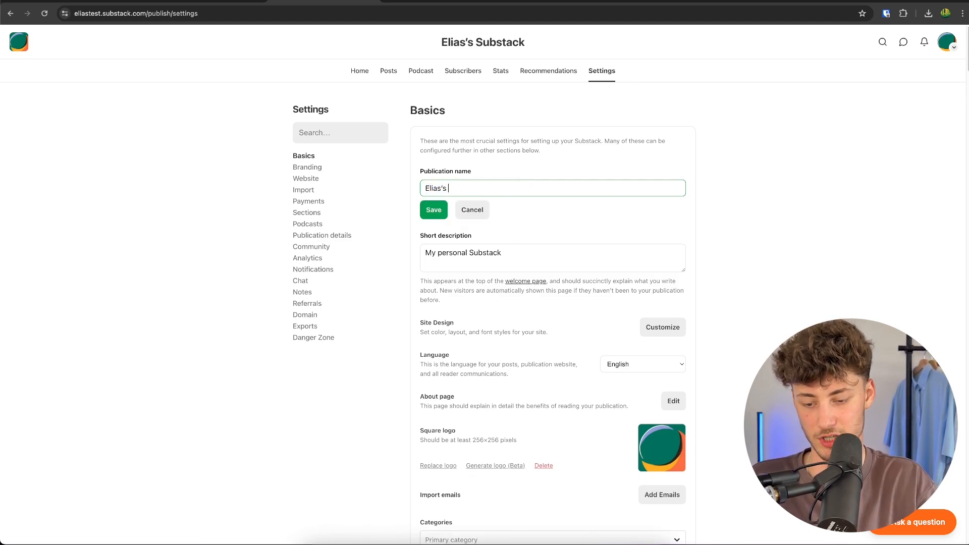
{"action": "key", "text": "Return"}
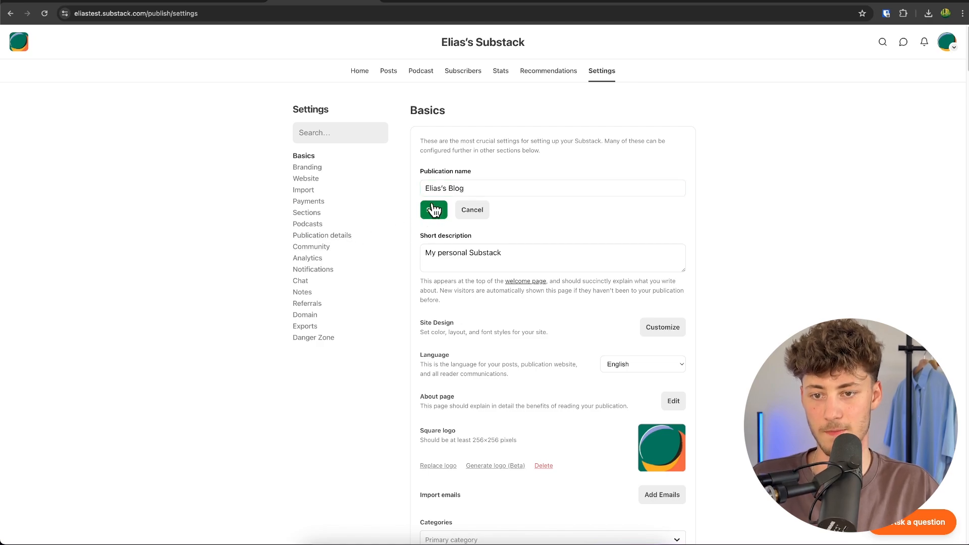
Replace the short description with "My personal Blog - learn all about Marketing." and save it.
{"action": "left_click", "coordinate": [468, 237]}
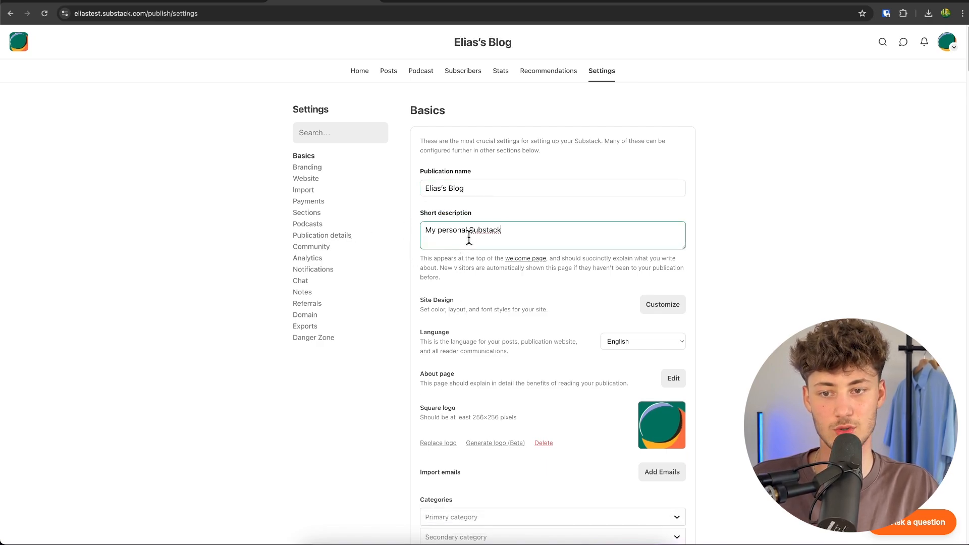
{"action": "key", "text": "ctrl+a"}
{"action": "type", "text": "My "}
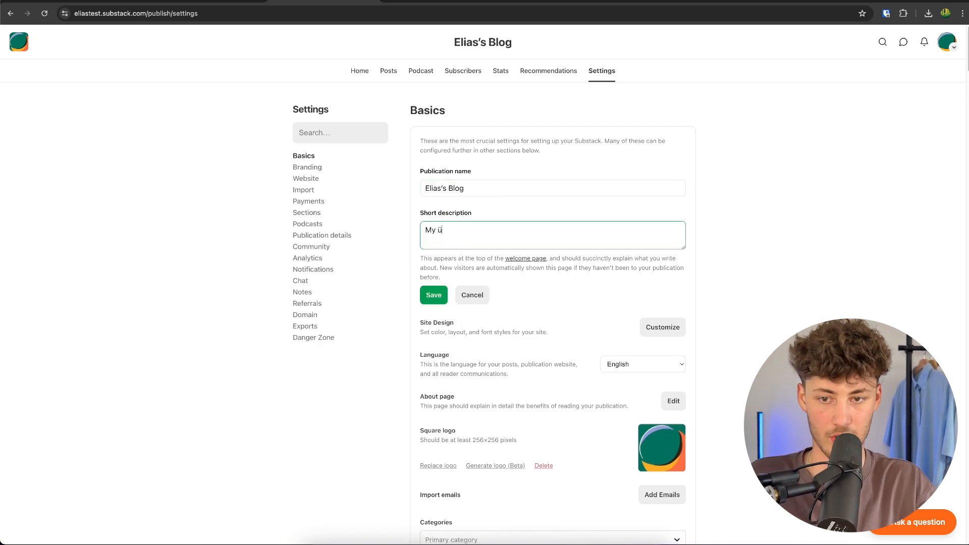
{"action": "type", "text": "personal"}
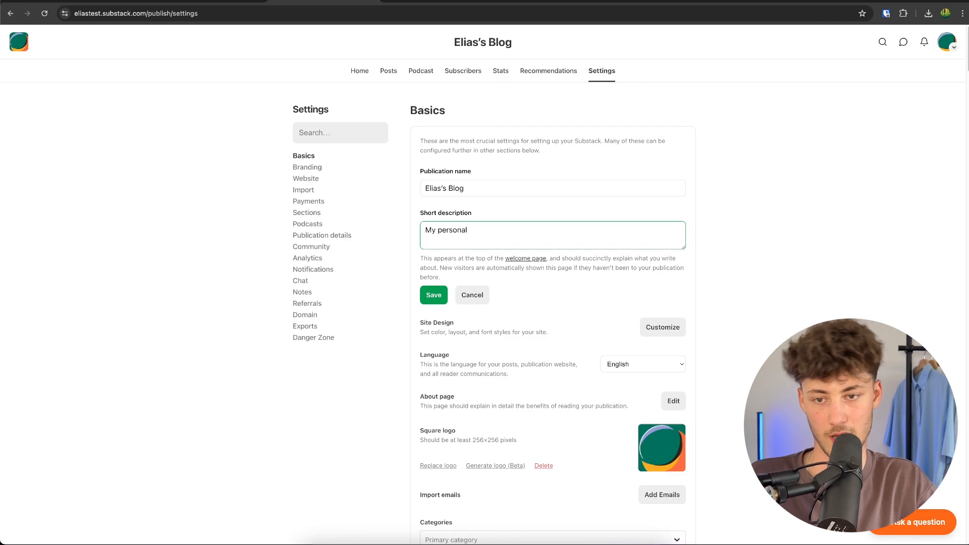
{"action": "type", "text": " Blog - lea"}
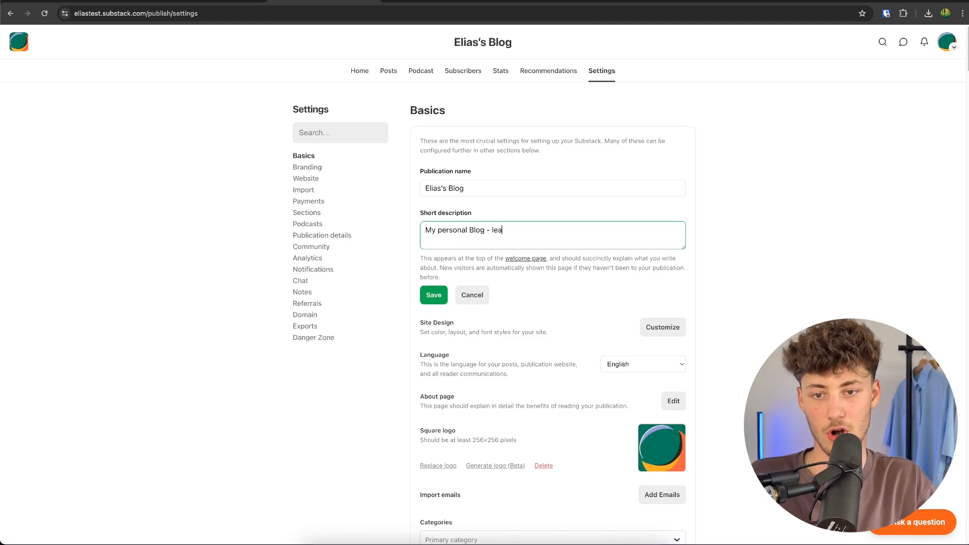
{"action": "type", "text": "rn all about Marketing."}
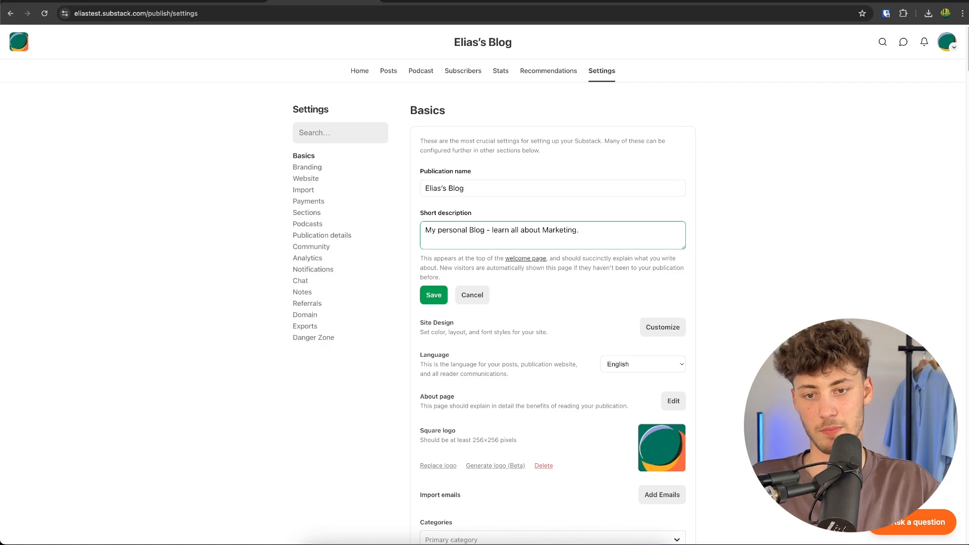
{"action": "left_click", "coordinate": [434, 296]}
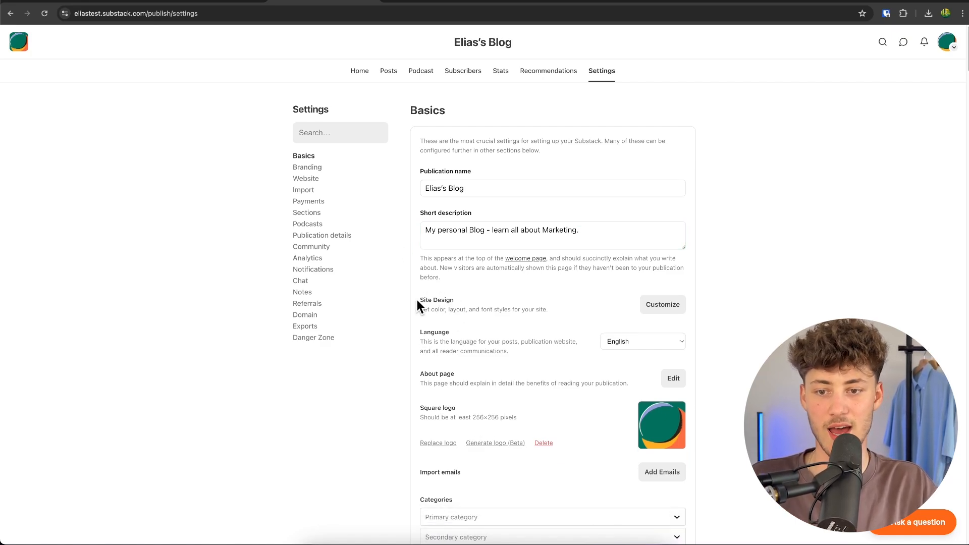
Open the site design's branding options, review the logo requirements and upload a wordmark image for the publication.
{"action": "left_click", "coordinate": [660, 307]}
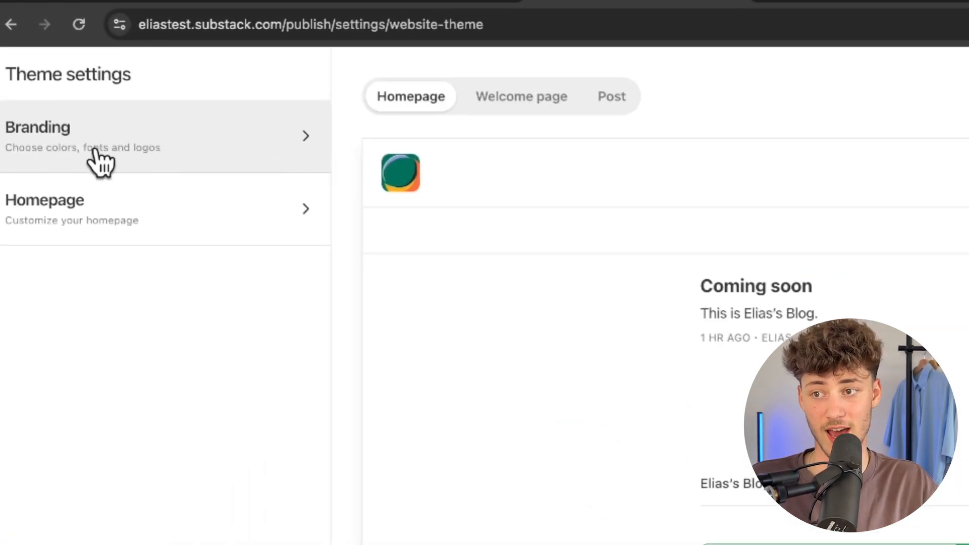
{"action": "left_click", "coordinate": [123, 156]}
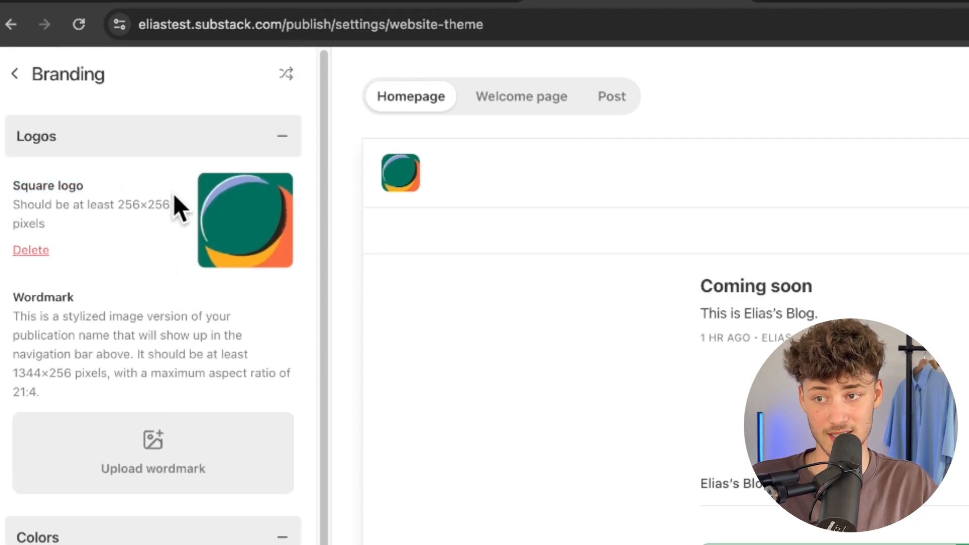
{"action": "left_click_drag", "start_coordinate": [11, 293], "coordinate": [162, 293]}
{"action": "left_click", "coordinate": [47, 361]}
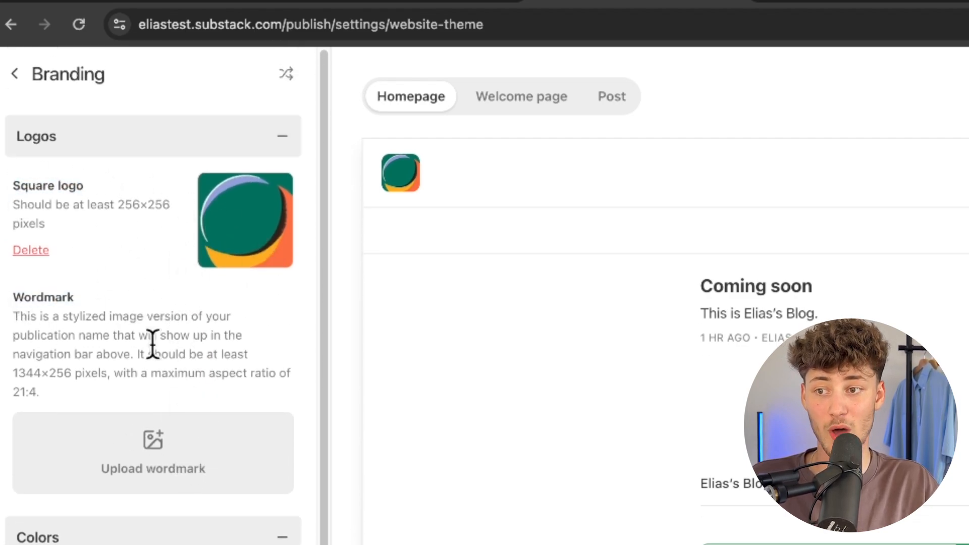
{"action": "left_click_drag", "start_coordinate": [11, 297], "coordinate": [107, 302]}
{"action": "left_click", "coordinate": [210, 379]}
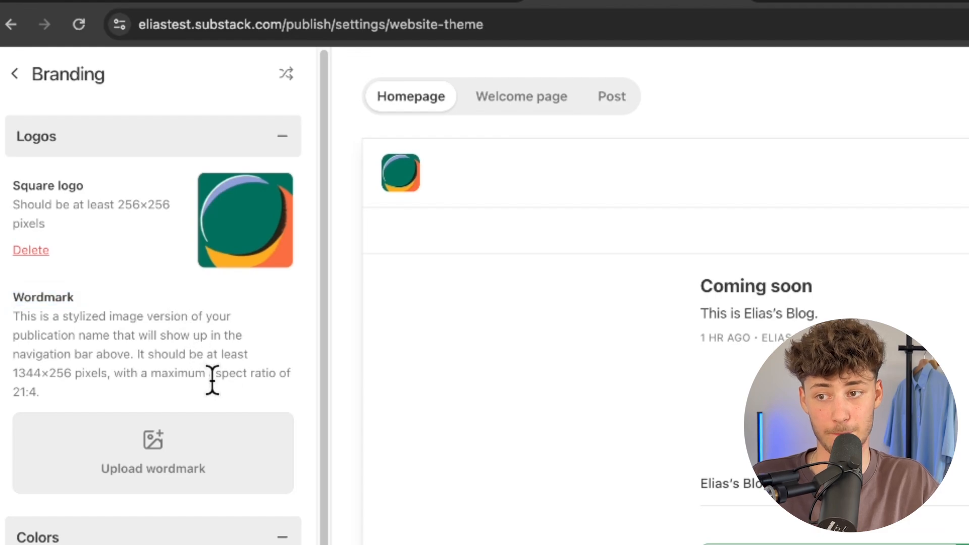
{"action": "scroll", "coordinate": [257, 450], "scroll_direction": "down", "scroll_amount": 1}
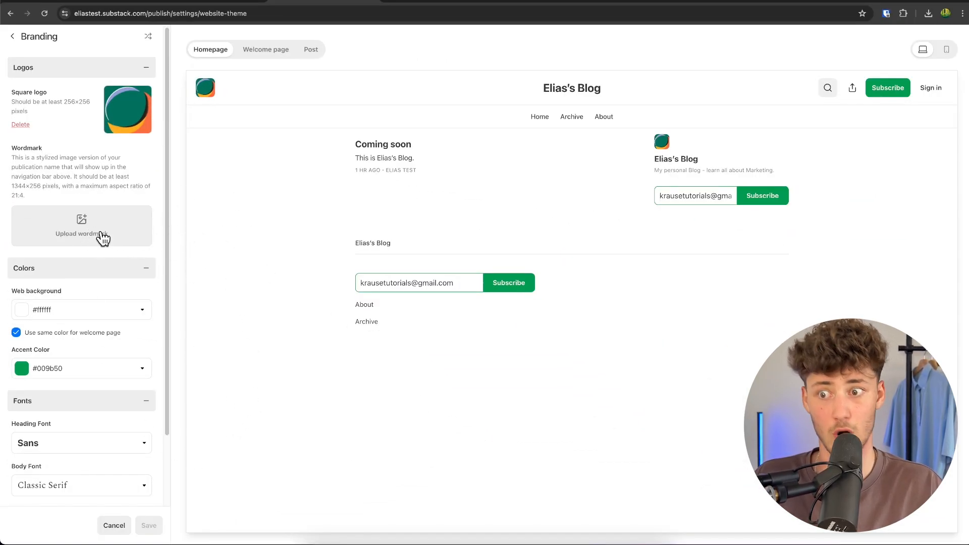
{"action": "left_click", "coordinate": [103, 235]}
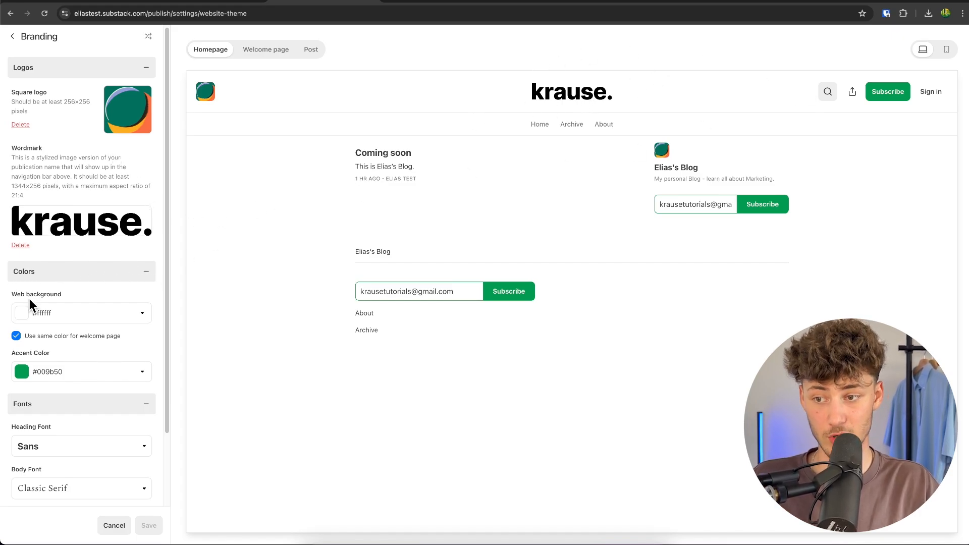
Set the web background color to light gray #f5f5f5.
{"action": "scroll", "coordinate": [29, 299], "scroll_direction": "down", "scroll_amount": 3}
{"action": "left_click_drag", "start_coordinate": [11, 210], "coordinate": [60, 209]}
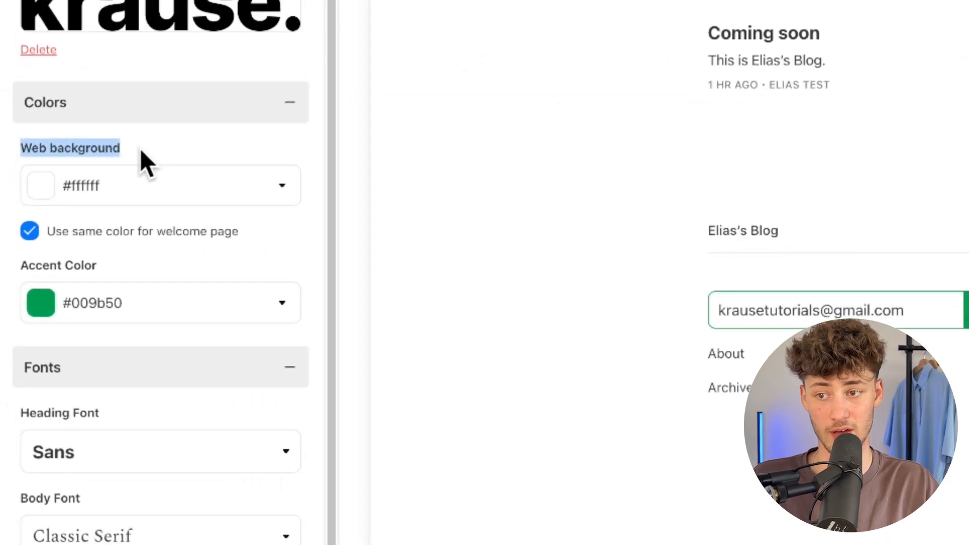
{"action": "left_click", "coordinate": [198, 181]}
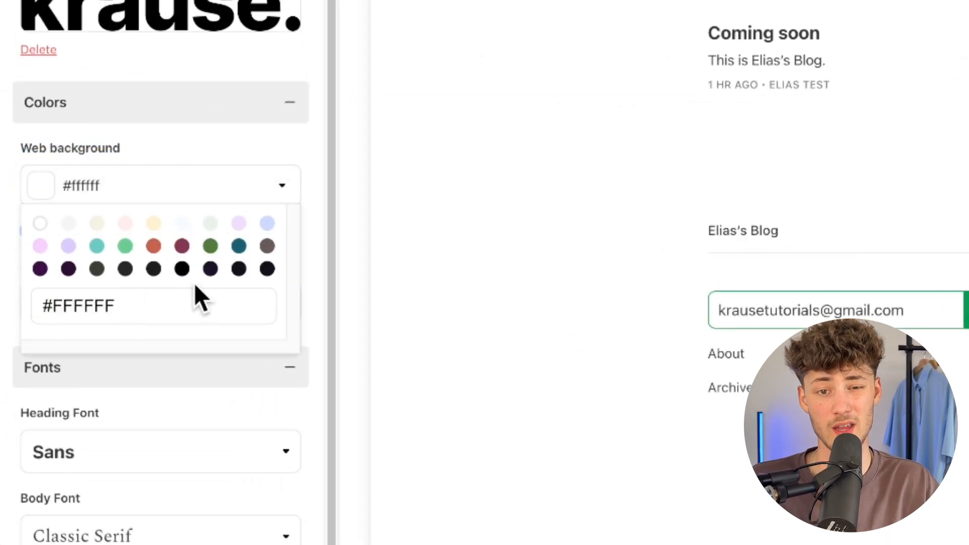
{"action": "left_click", "coordinate": [68, 223]}
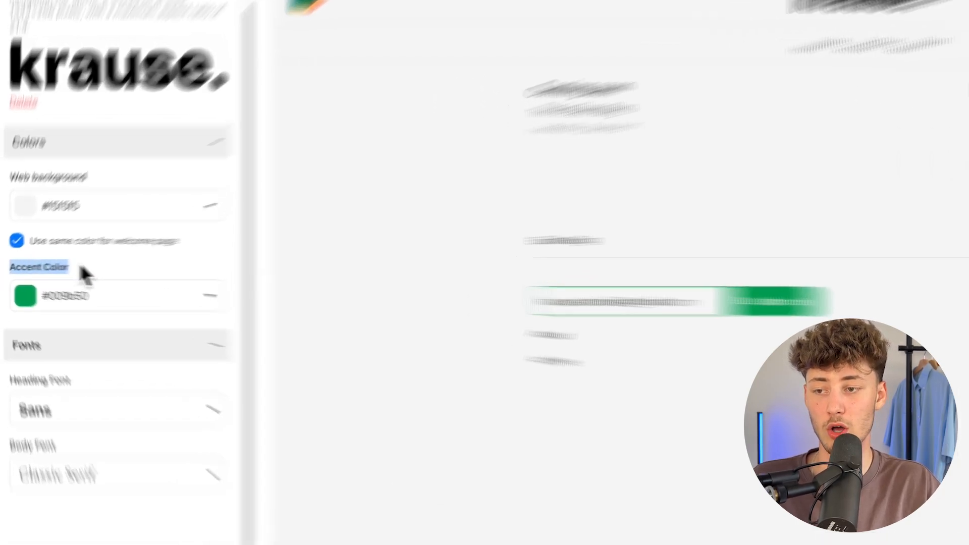
{"action": "left_click", "coordinate": [208, 262]}
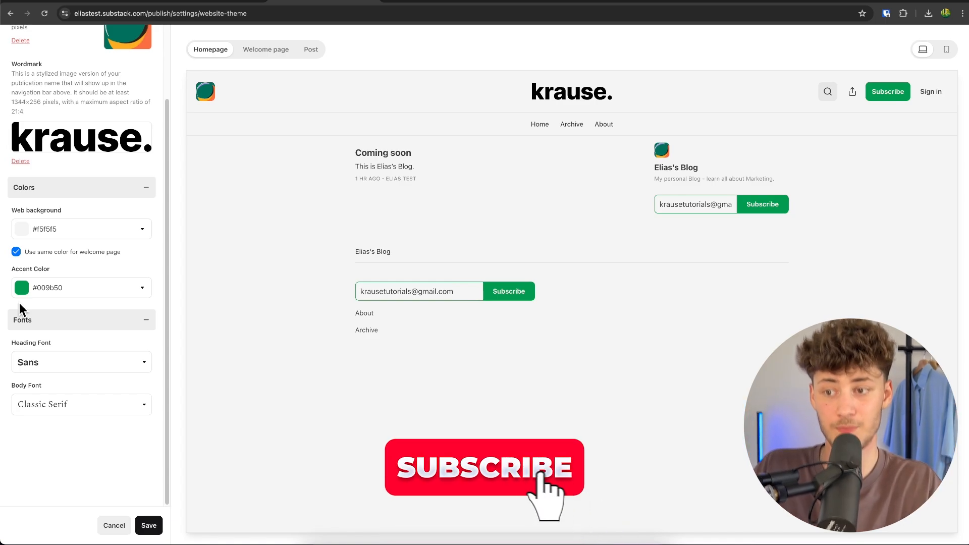
Set the site's accent color to the purple #7756e3.
{"action": "left_click", "coordinate": [102, 286]}
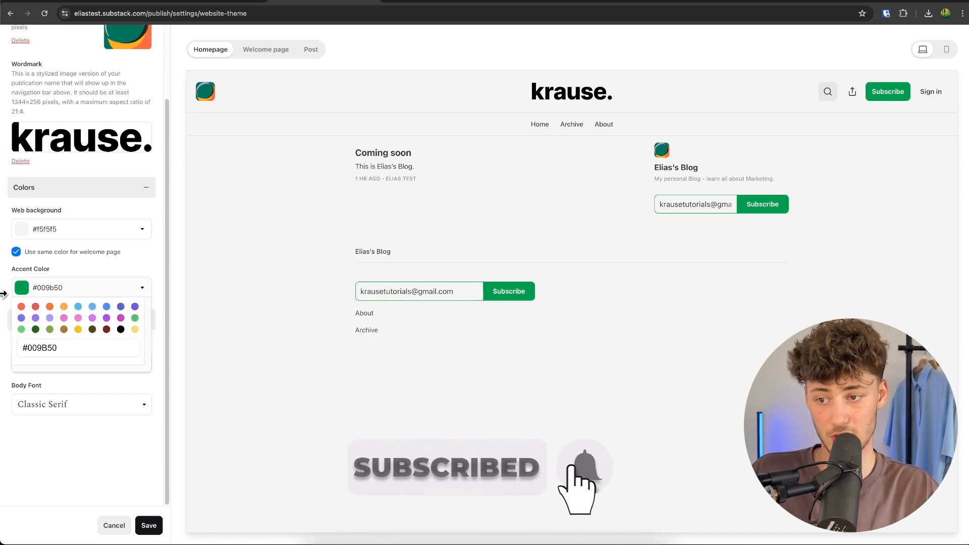
{"action": "left_click", "coordinate": [74, 271]}
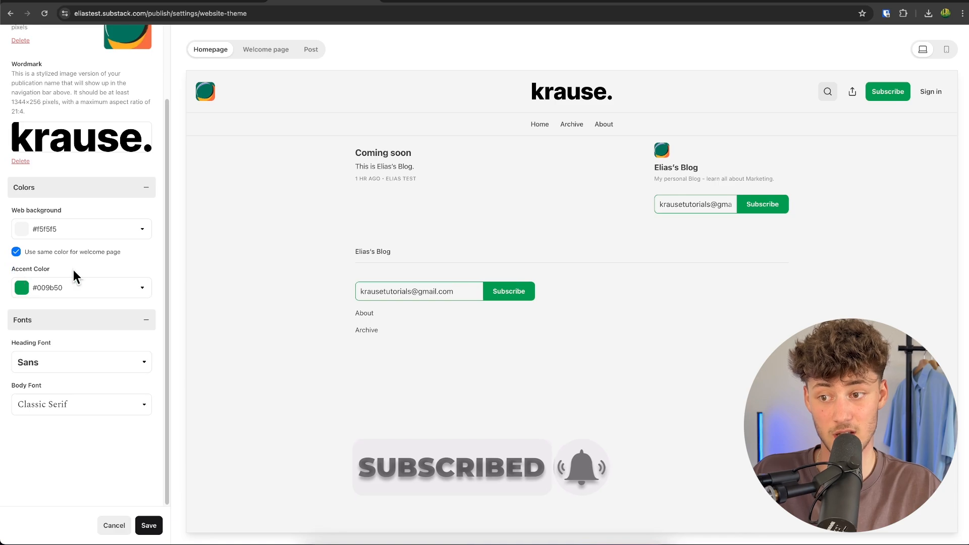
{"action": "left_click", "coordinate": [135, 289]}
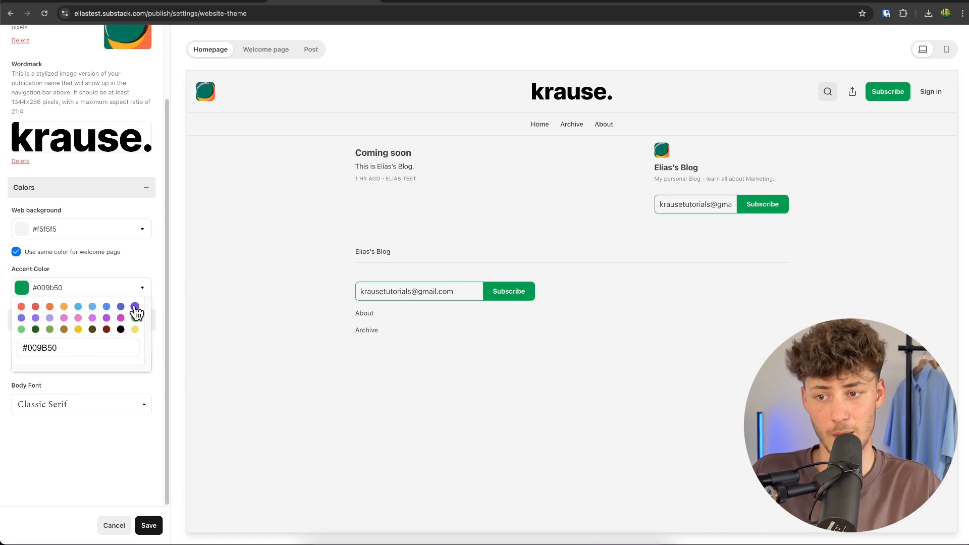
{"action": "left_click", "coordinate": [135, 307]}
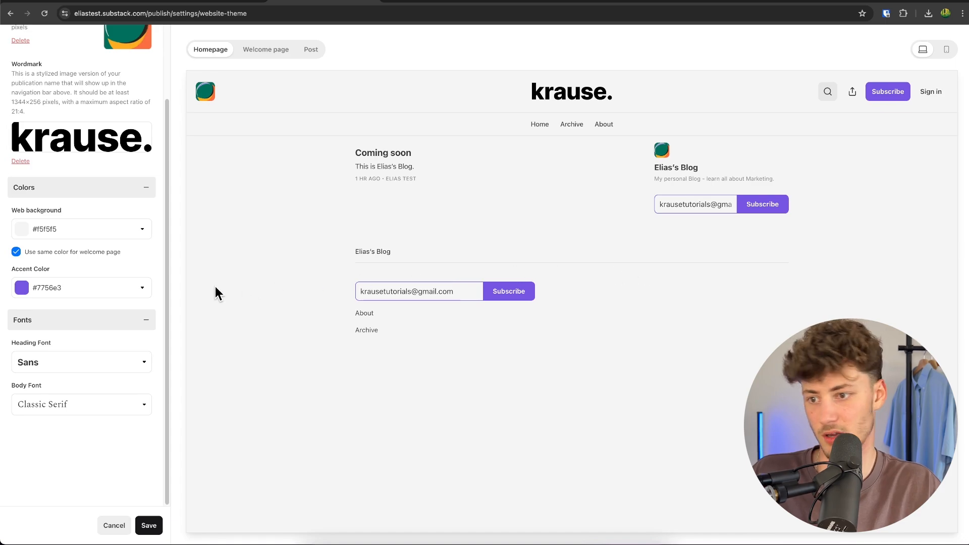
{"action": "left_click", "coordinate": [123, 292]}
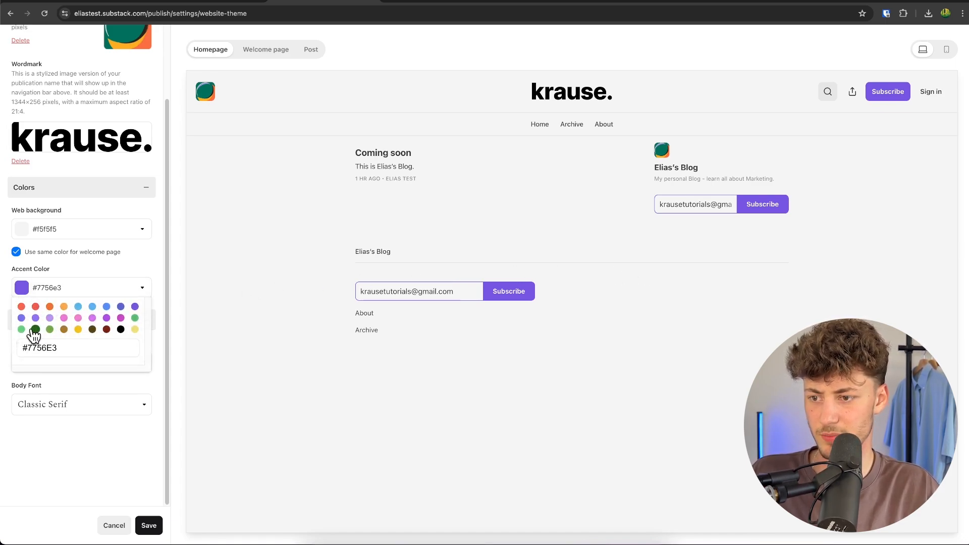
{"action": "left_click", "coordinate": [107, 285]}
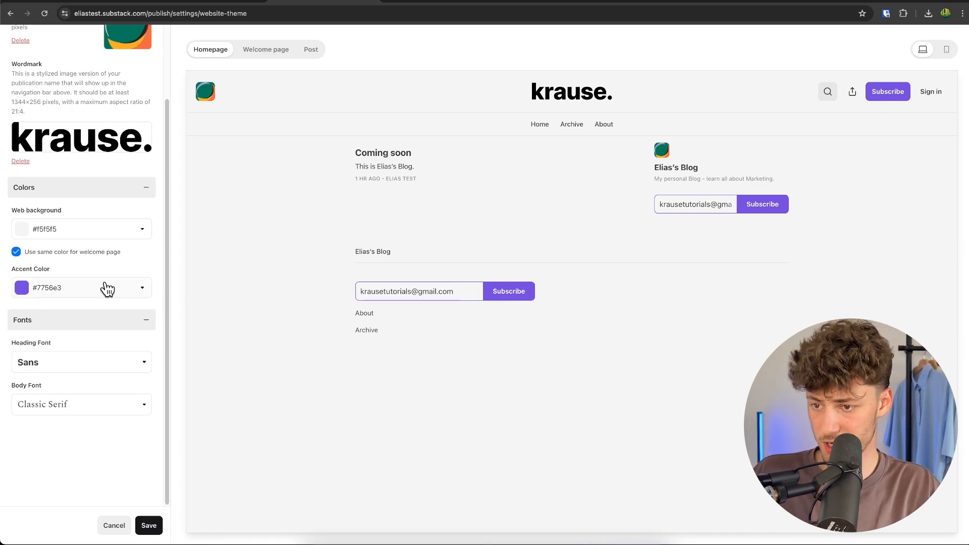
Set the heading font to Heavy Sans and the body font to Sans, and save the branding.
{"action": "left_click_drag", "start_coordinate": [10, 343], "coordinate": [60, 341]}
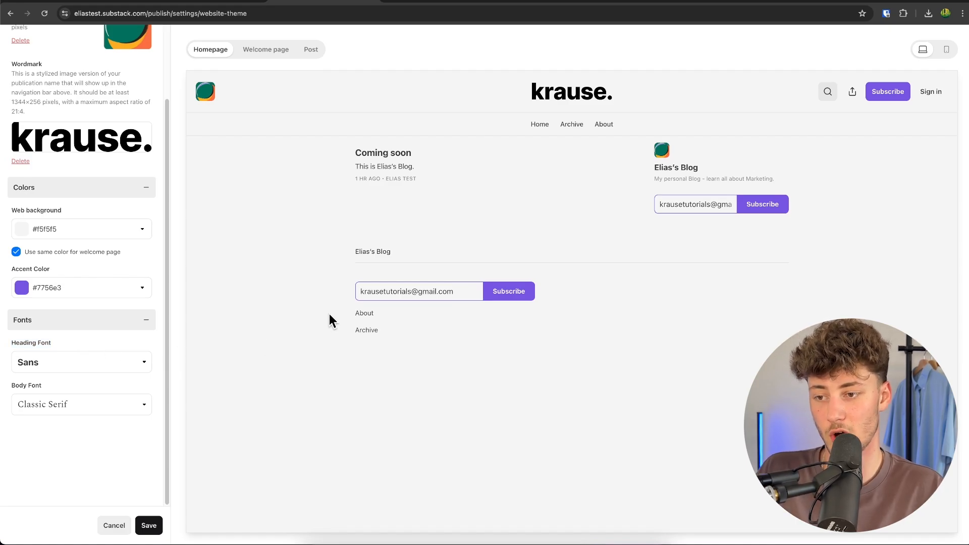
{"action": "left_click", "coordinate": [86, 364]}
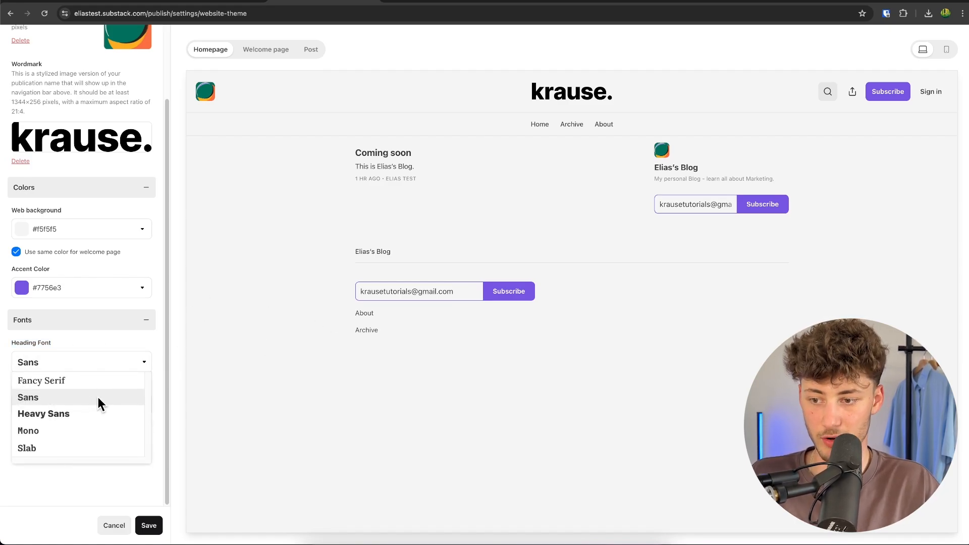
{"action": "scroll", "coordinate": [111, 411], "scroll_direction": "up", "scroll_amount": 2}
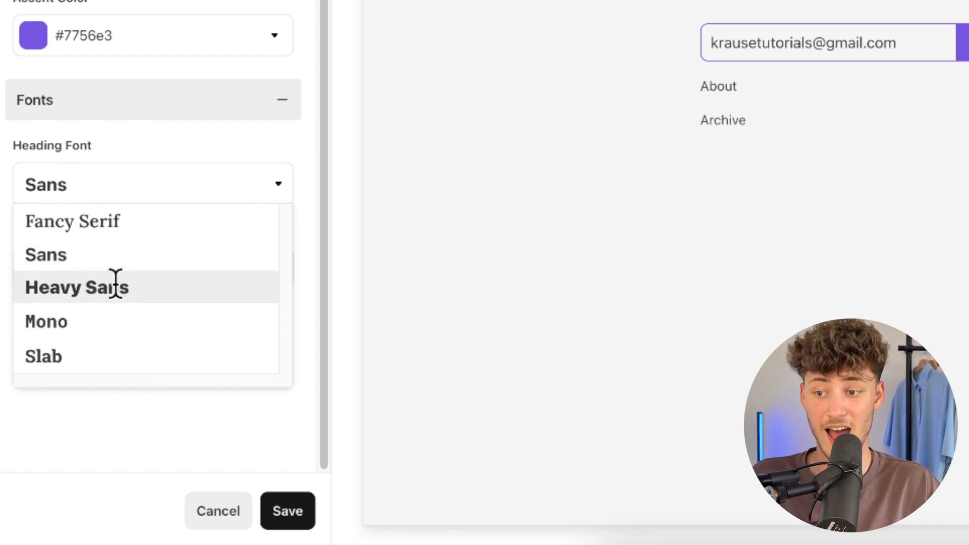
{"action": "left_click", "coordinate": [93, 286]}
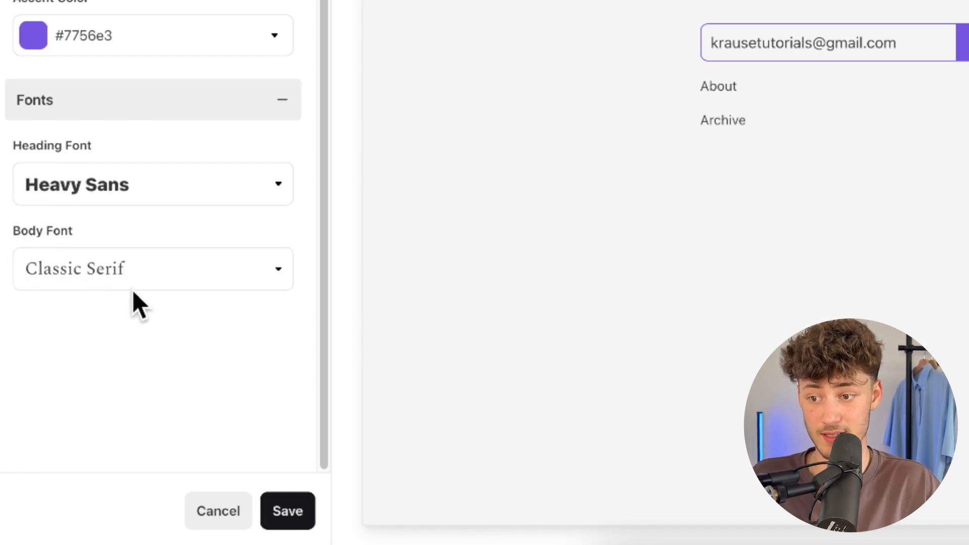
{"action": "left_click", "coordinate": [185, 263]}
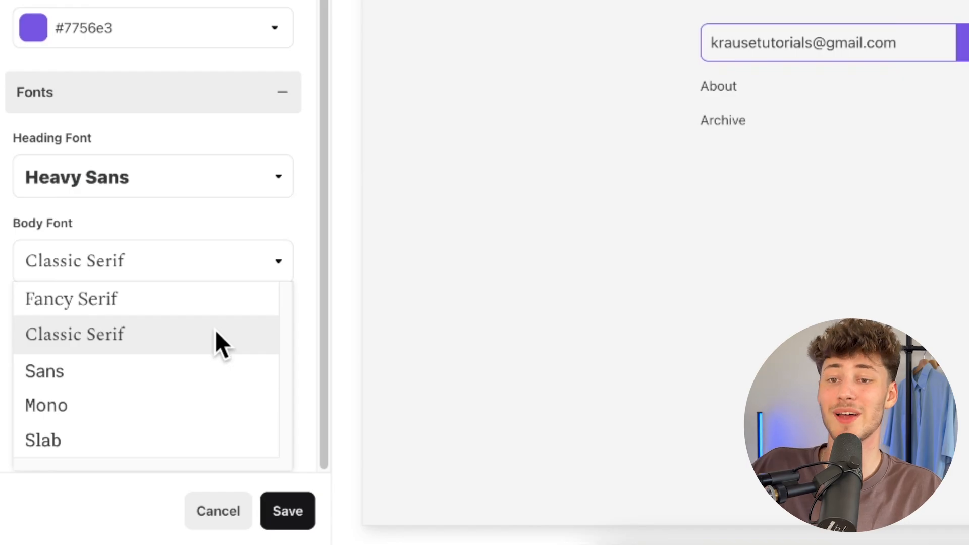
{"action": "left_click", "coordinate": [79, 372]}
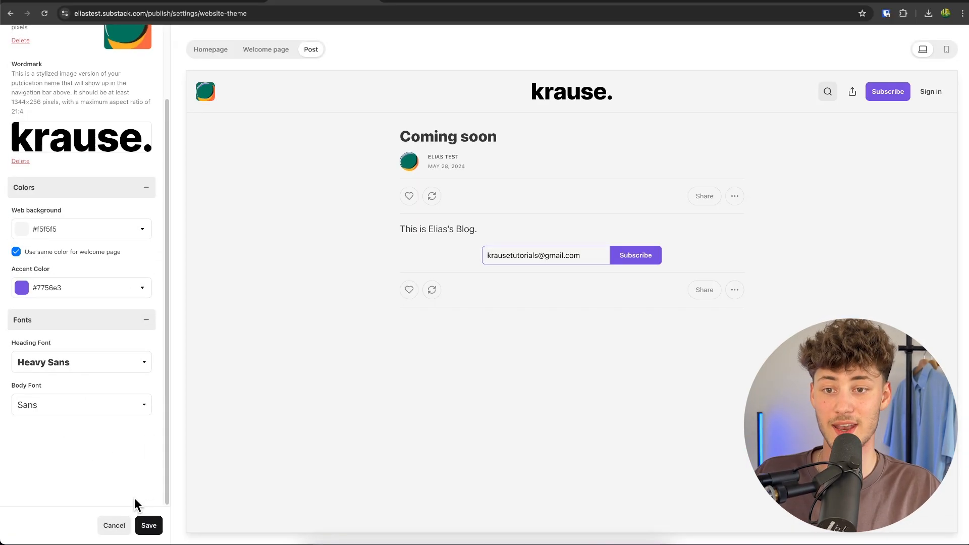
{"action": "left_click", "coordinate": [147, 526]}
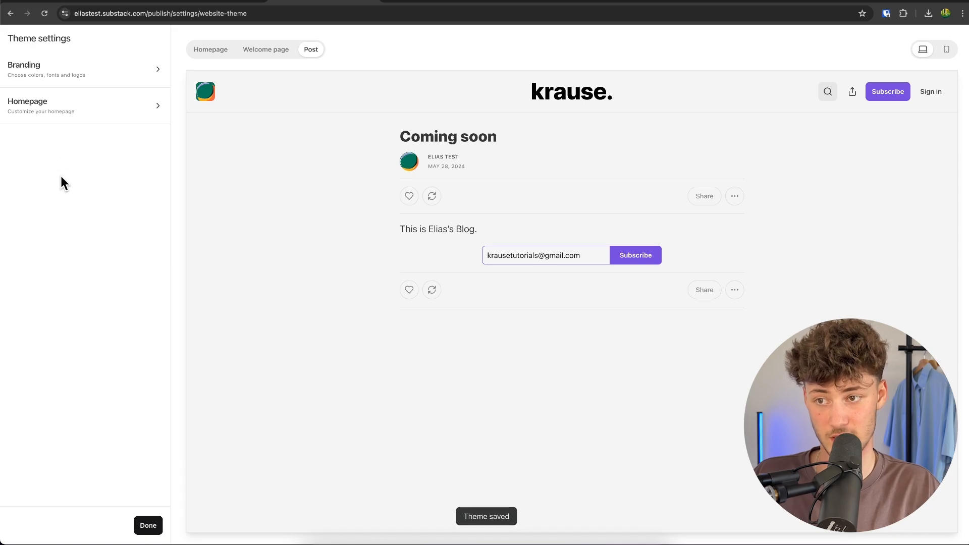
Open the homepage customization, compare the Newspaper, Magazine and Media Feature header styles, set it to Feature, and turn on top posts.
{"action": "left_click", "coordinate": [83, 118]}
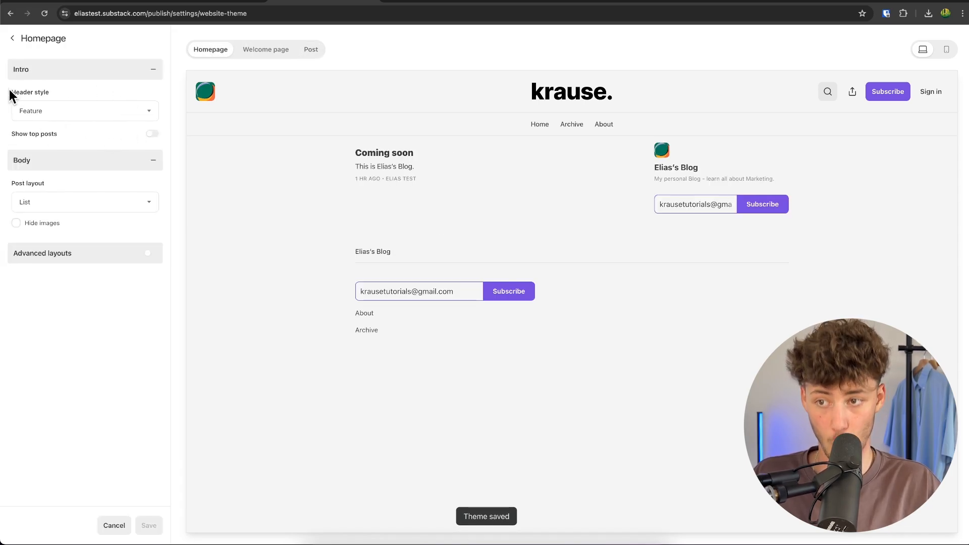
{"action": "left_click", "coordinate": [93, 112]}
{"action": "left_click", "coordinate": [76, 122]}
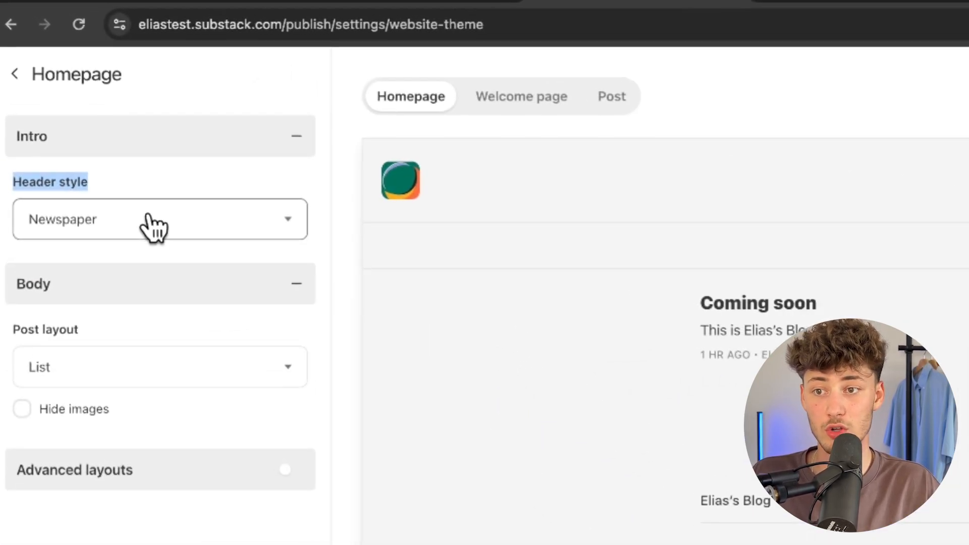
{"action": "left_click", "coordinate": [150, 218]}
{"action": "left_click", "coordinate": [139, 237]}
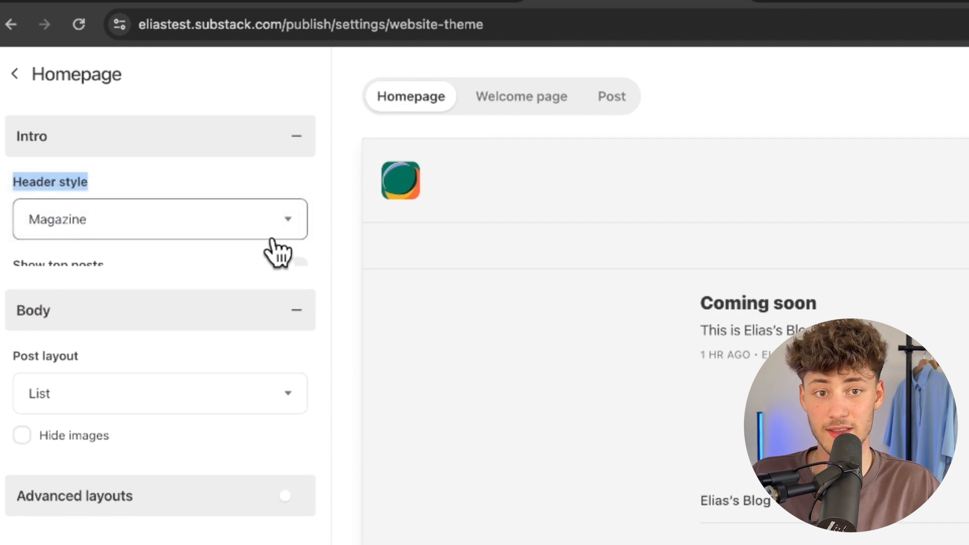
{"action": "left_click", "coordinate": [293, 266]}
{"action": "left_click", "coordinate": [162, 222]}
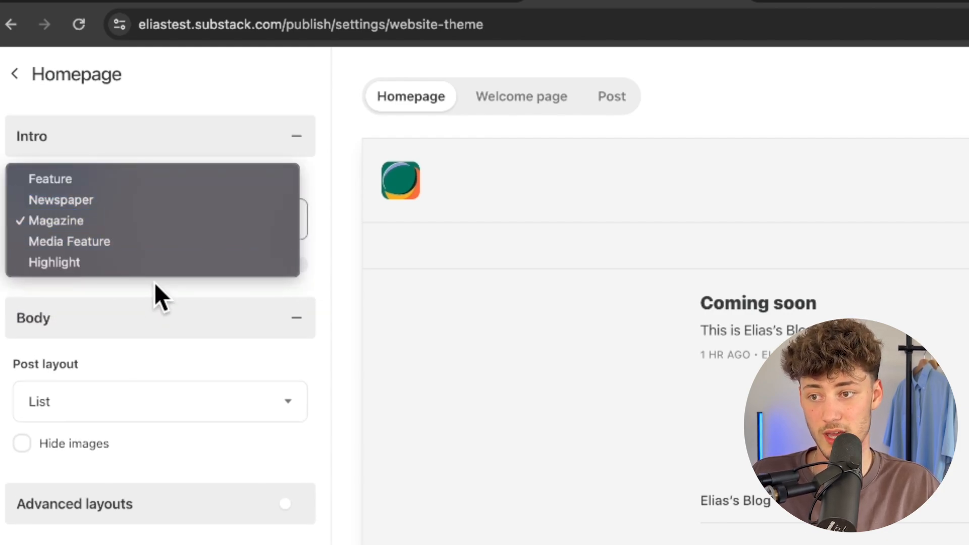
{"action": "left_click", "coordinate": [116, 246]}
{"action": "left_click", "coordinate": [119, 235]}
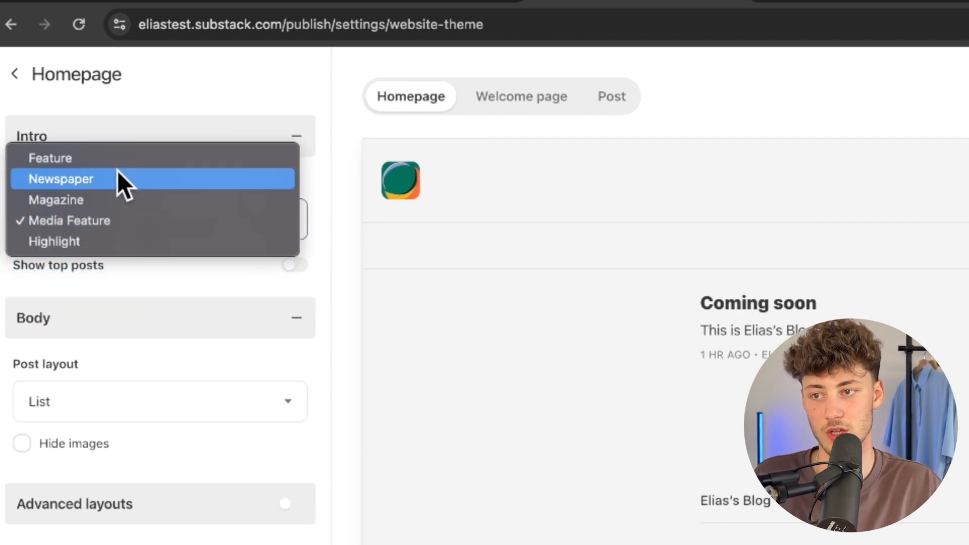
{"action": "left_click", "coordinate": [120, 182]}
{"action": "left_click", "coordinate": [132, 207]}
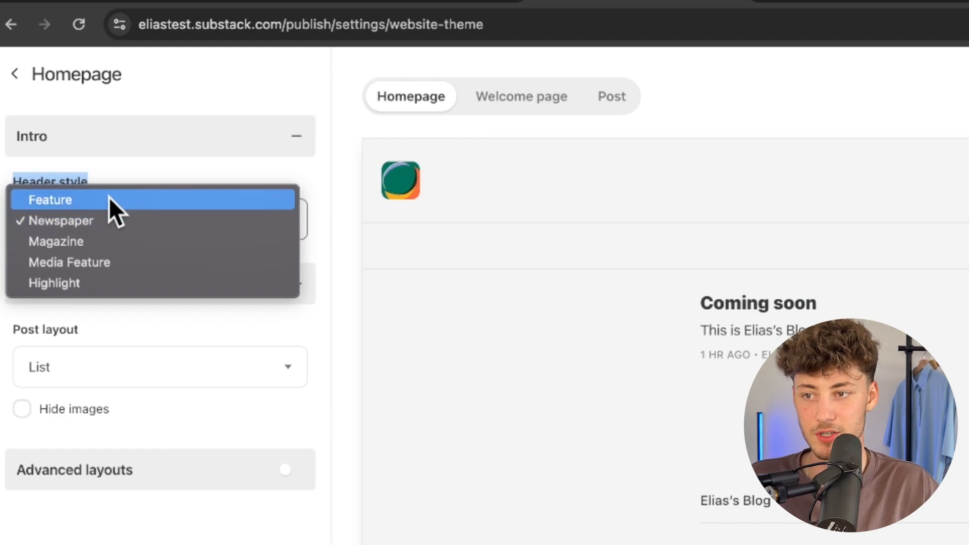
{"action": "left_click", "coordinate": [110, 199]}
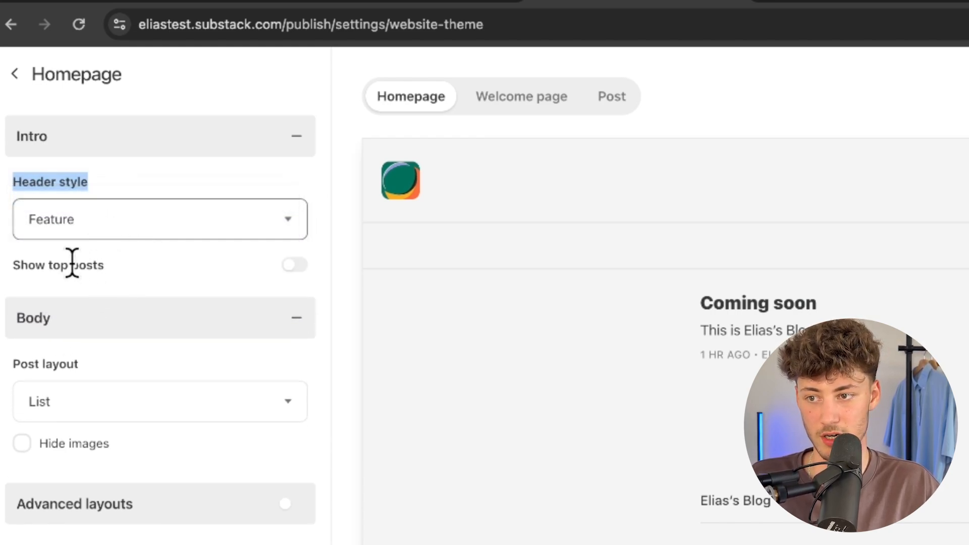
{"action": "left_click", "coordinate": [291, 267]}
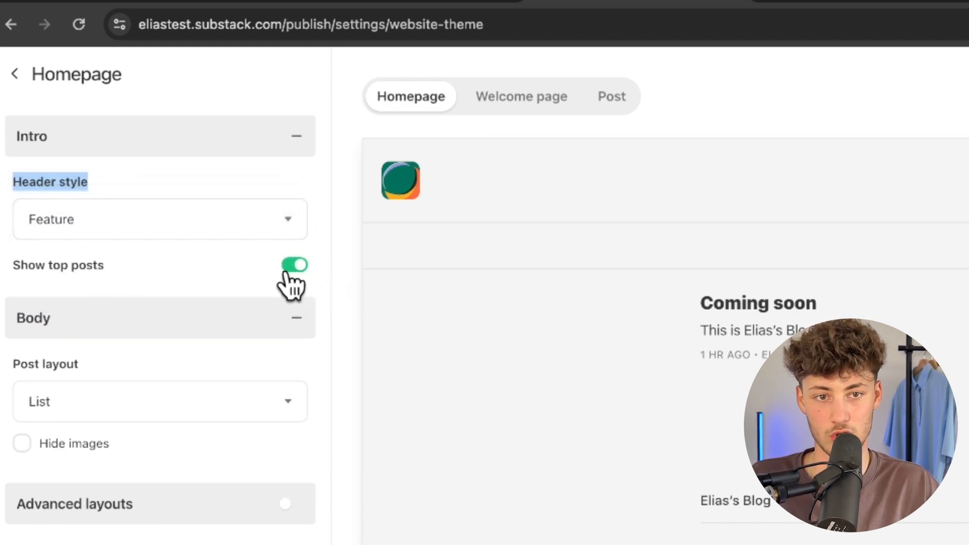
Try the Grid post layout for the homepage body.
{"action": "left_click_drag", "start_coordinate": [4, 363], "coordinate": [120, 361]}
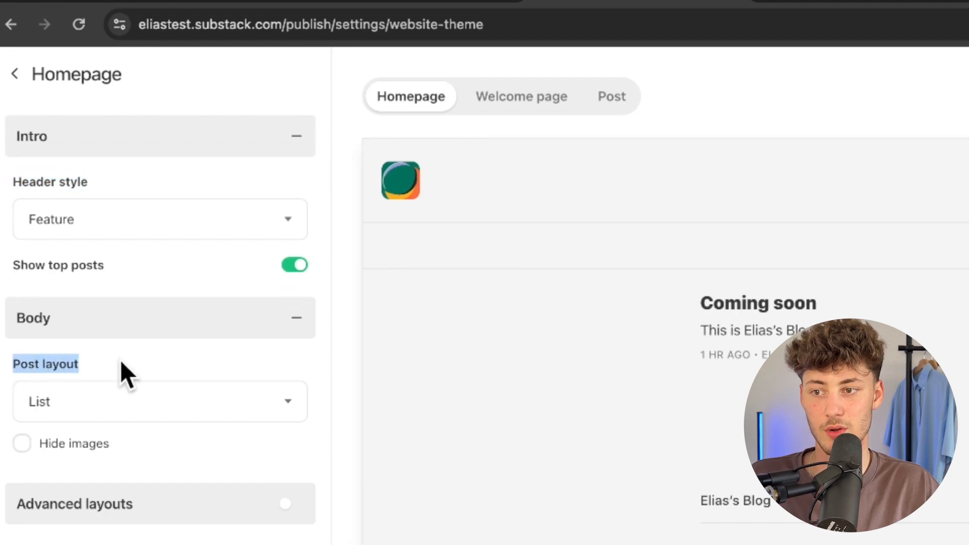
{"action": "left_click", "coordinate": [119, 416]}
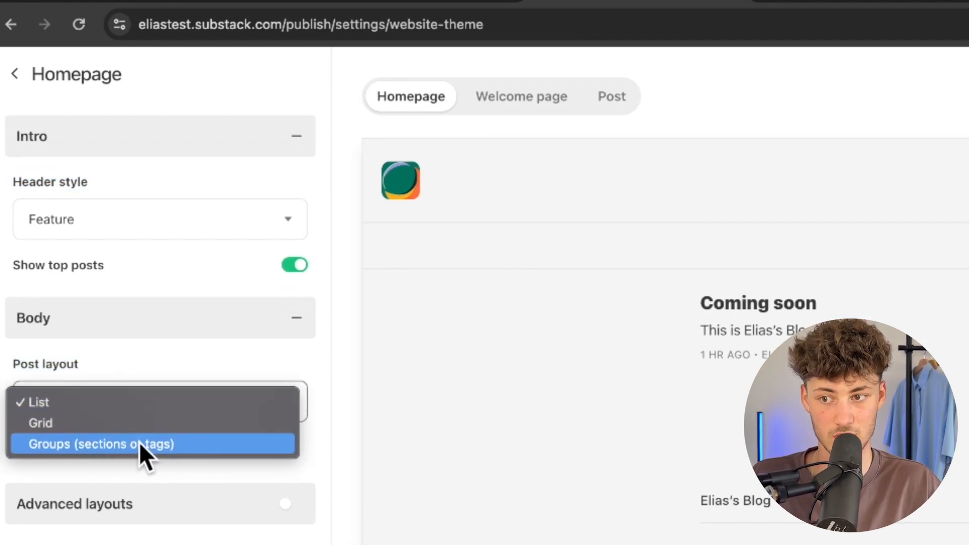
{"action": "left_click", "coordinate": [57, 426]}
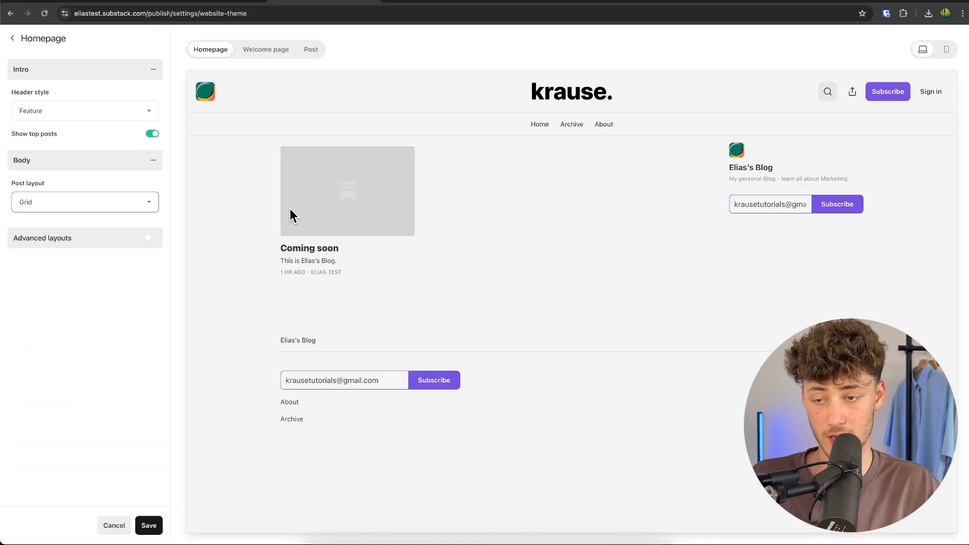
Turn on the homepage's advanced layouts, view the available content block types, and turn advanced layouts off again.
{"action": "left_click", "coordinate": [150, 239]}
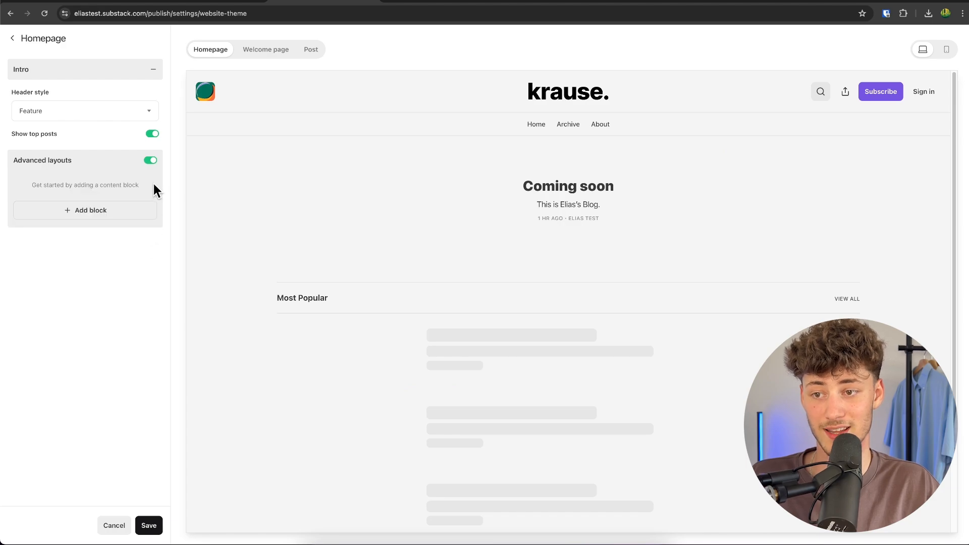
{"action": "scroll", "coordinate": [569, 294], "scroll_direction": "down", "scroll_amount": 3}
{"action": "left_click", "coordinate": [90, 212]}
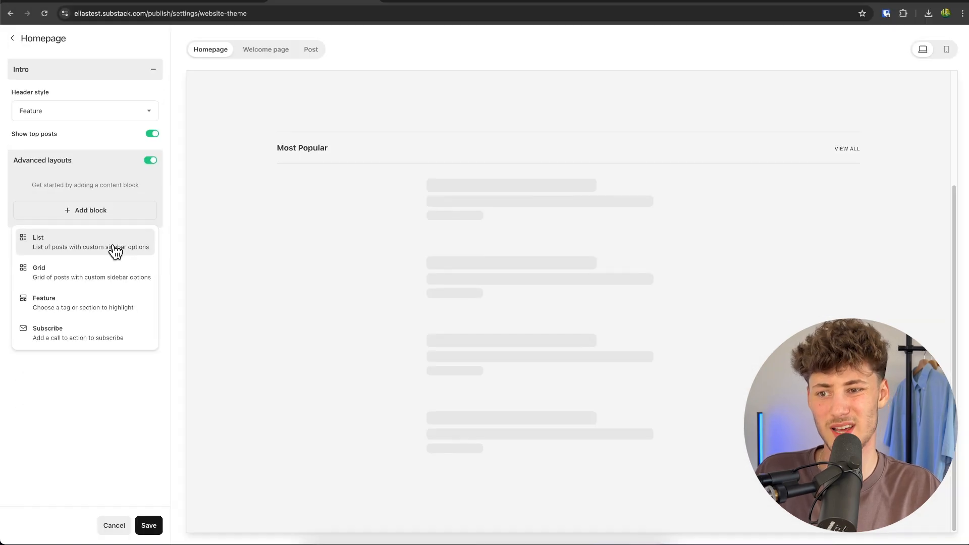
{"action": "left_click", "coordinate": [150, 160]}
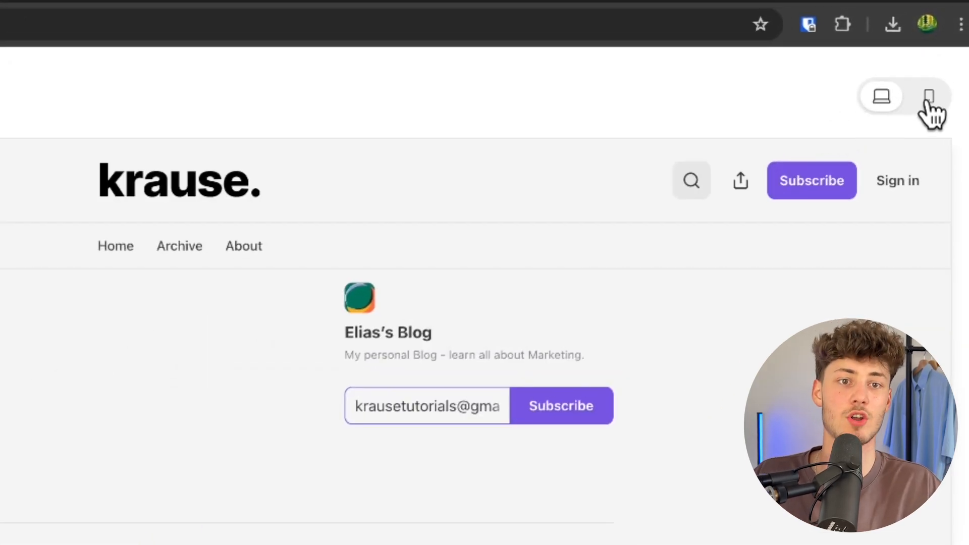
Compare the homepage's desktop and mobile previews, ending on the mobile one.
{"action": "left_click", "coordinate": [928, 101]}
{"action": "left_click", "coordinate": [887, 102]}
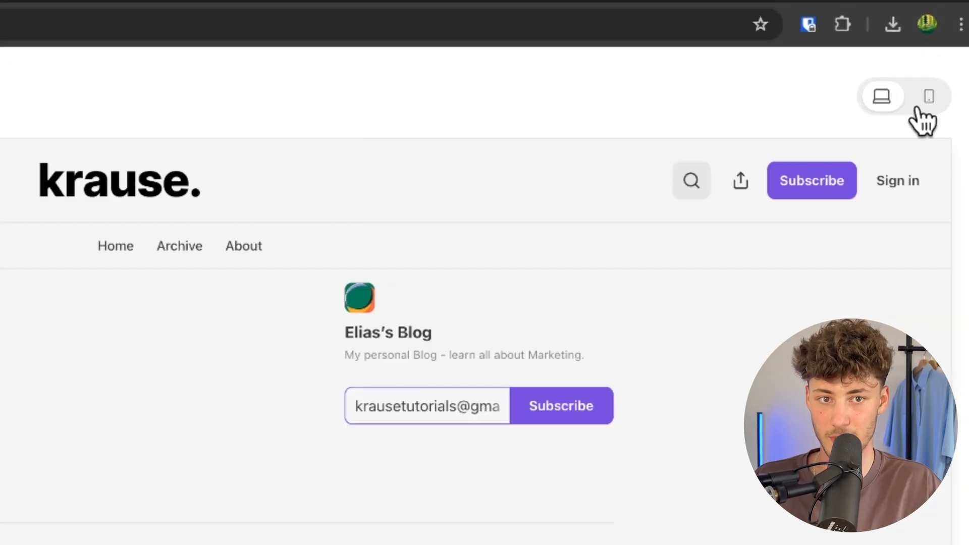
{"action": "left_click", "coordinate": [926, 101]}
{"action": "left_click", "coordinate": [884, 99]}
{"action": "left_click", "coordinate": [929, 104]}
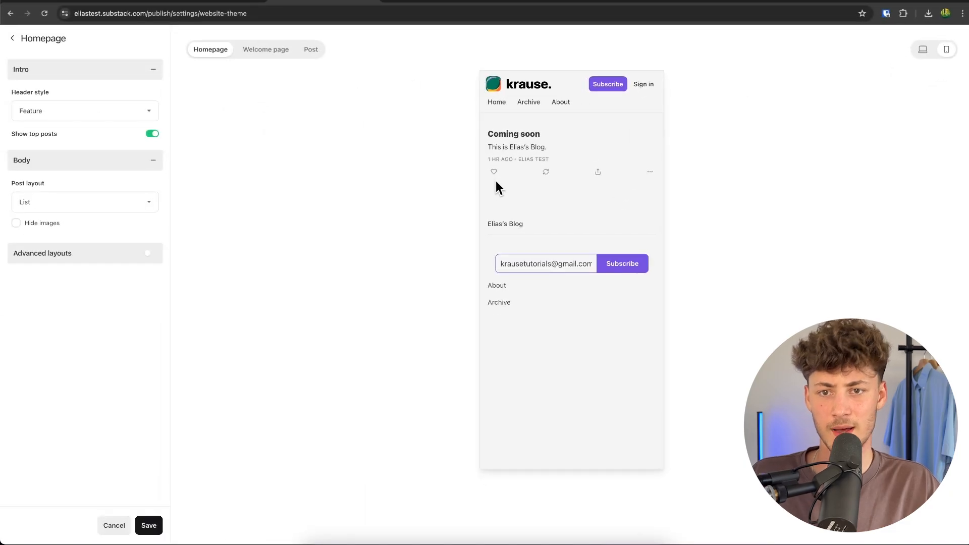
{"action": "left_click", "coordinate": [926, 53]}
{"action": "left_click", "coordinate": [941, 53]}
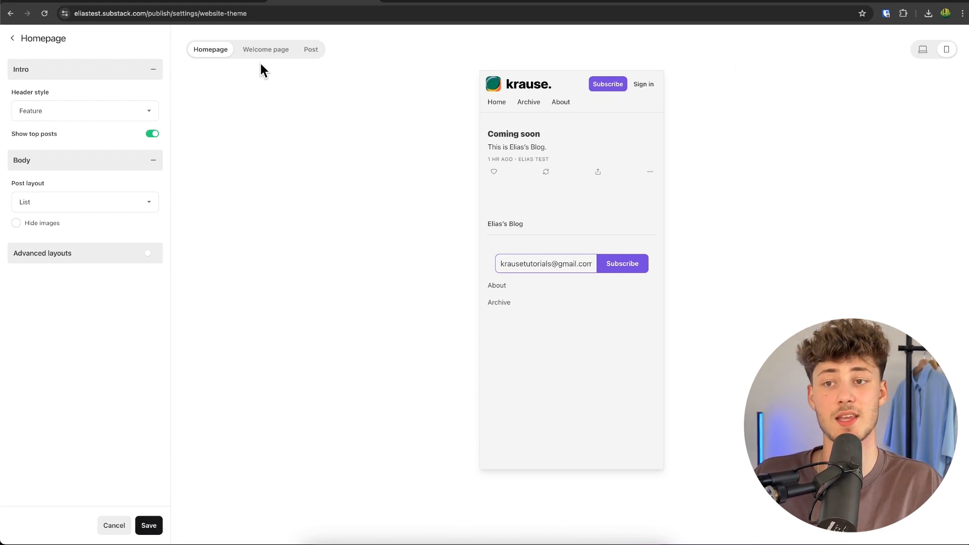
Preview how the welcome page, homepage and post look on mobile, ending on the post.
{"action": "left_click", "coordinate": [273, 51]}
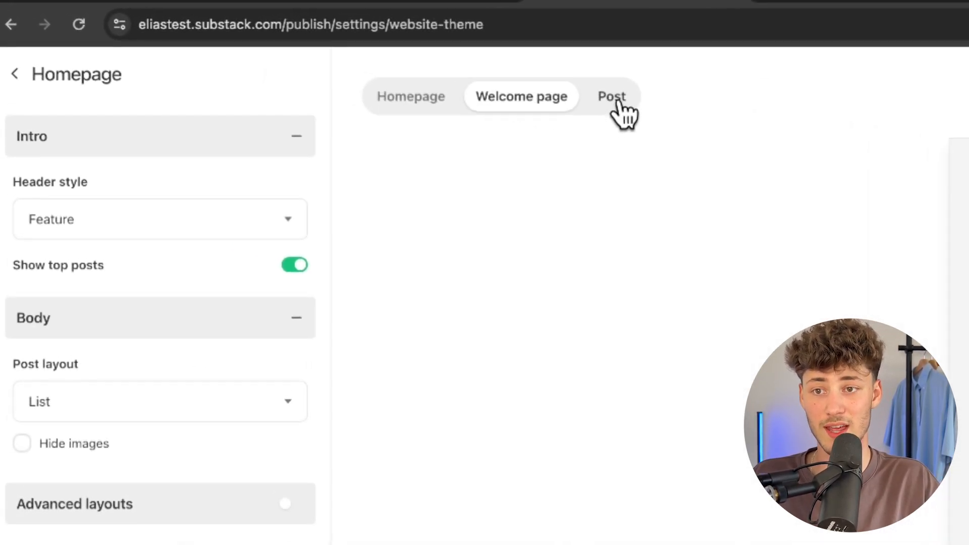
{"action": "left_click", "coordinate": [313, 51]}
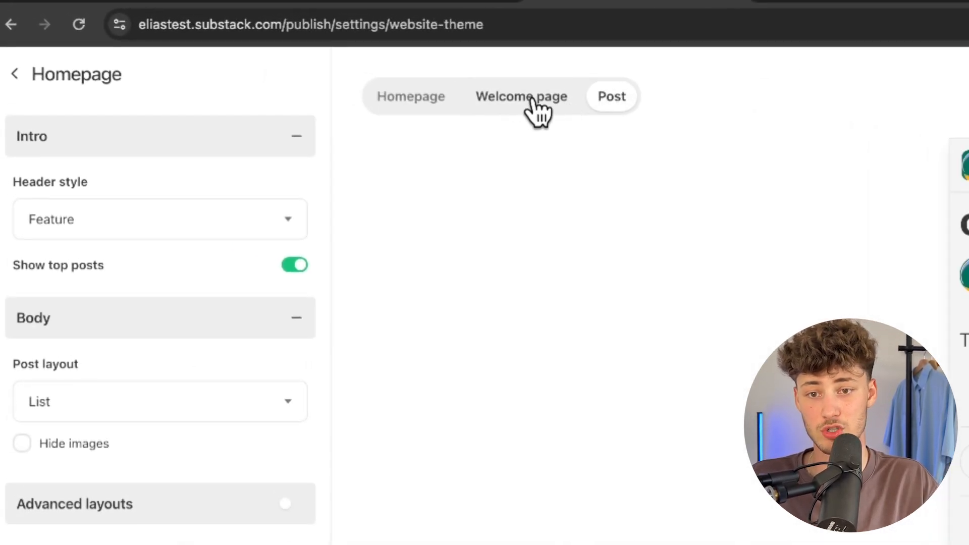
{"action": "left_click", "coordinate": [532, 99]}
{"action": "left_click", "coordinate": [418, 97]}
{"action": "left_click", "coordinate": [504, 99]}
{"action": "left_click", "coordinate": [607, 101]}
{"action": "left_click", "coordinate": [478, 100]}
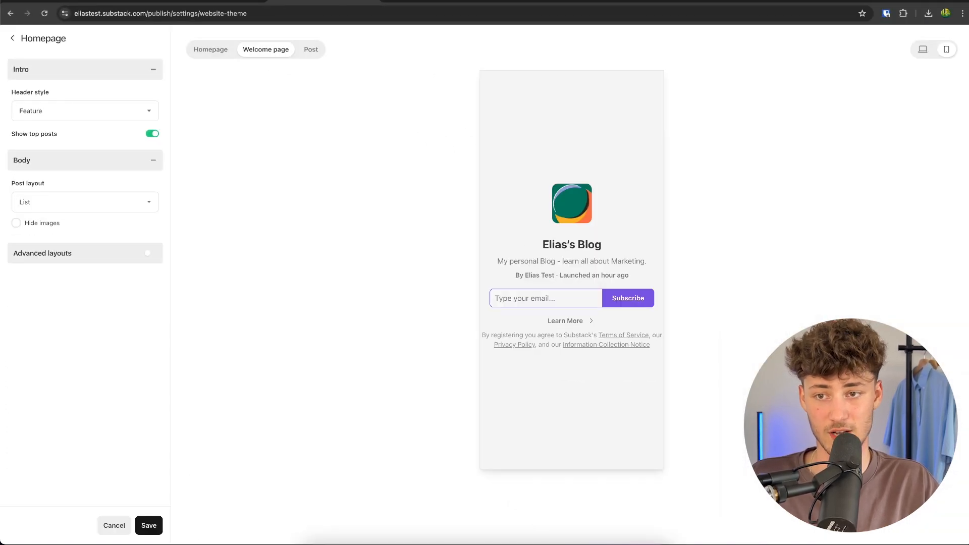
{"action": "left_click", "coordinate": [312, 50]}
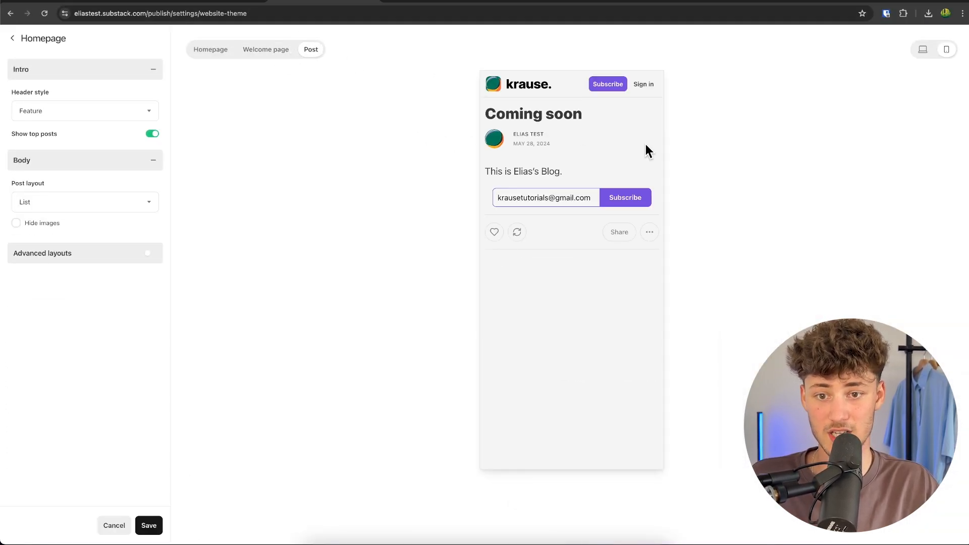
Switch the post preview to desktop, save the homepage theme settings and return to the publication settings.
{"action": "left_click", "coordinate": [923, 49]}
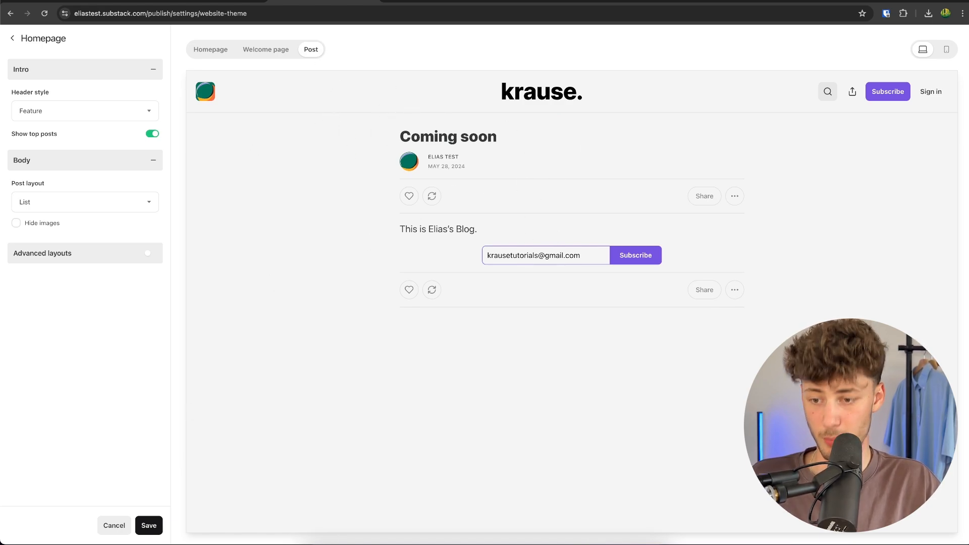
{"action": "left_click", "coordinate": [149, 526]}
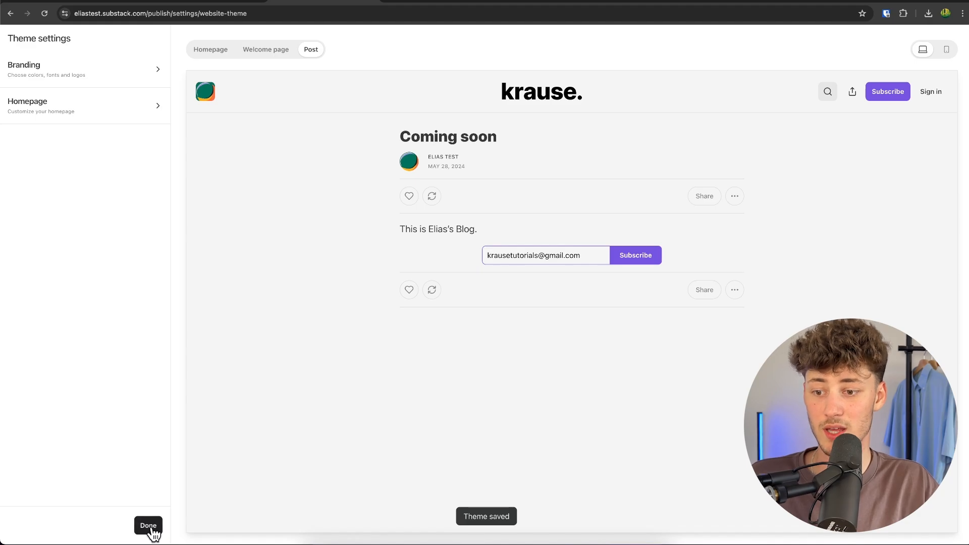
{"action": "left_click", "coordinate": [150, 526]}
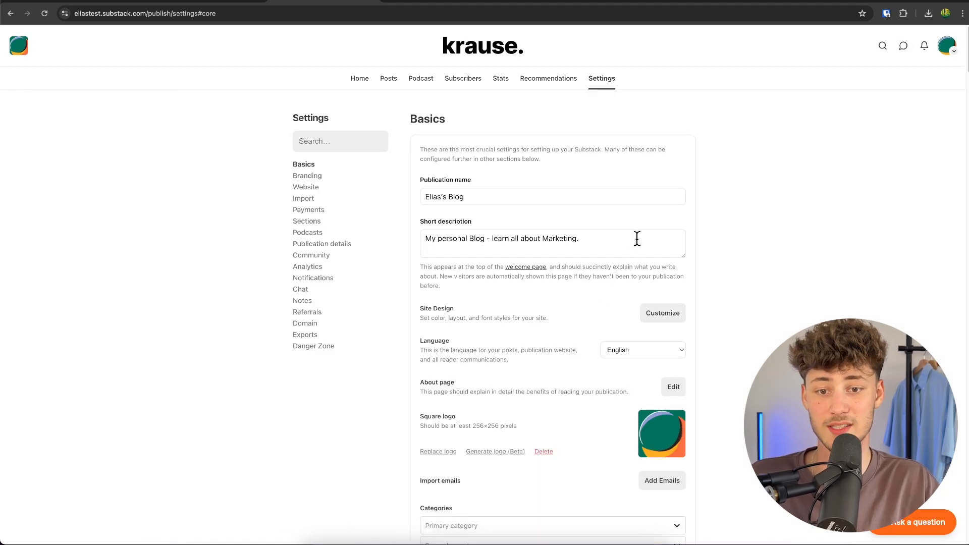
Review the languages available for the publication in the basic settings, keeping English.
{"action": "scroll", "coordinate": [659, 248], "scroll_direction": "down", "scroll_amount": 2}
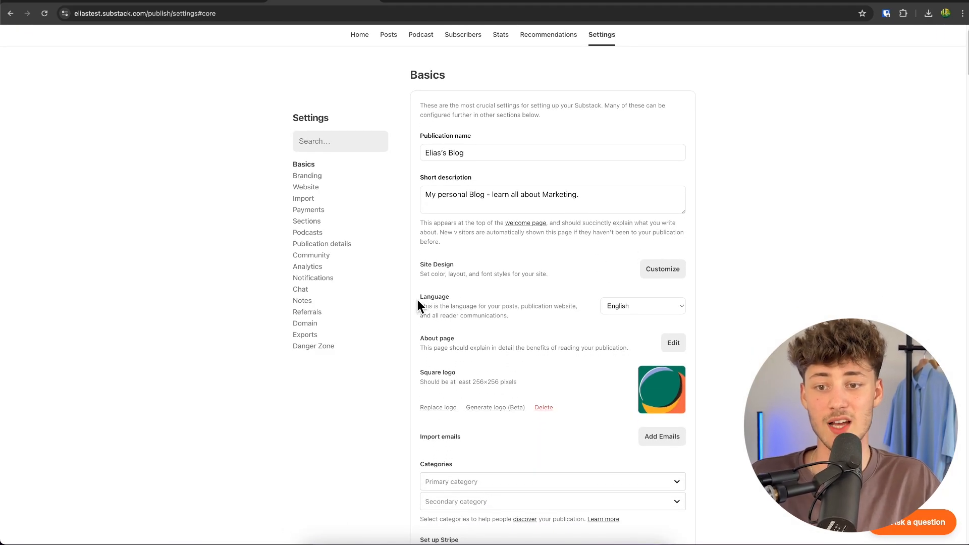
{"action": "left_click", "coordinate": [651, 308]}
{"action": "left_click", "coordinate": [809, 262]}
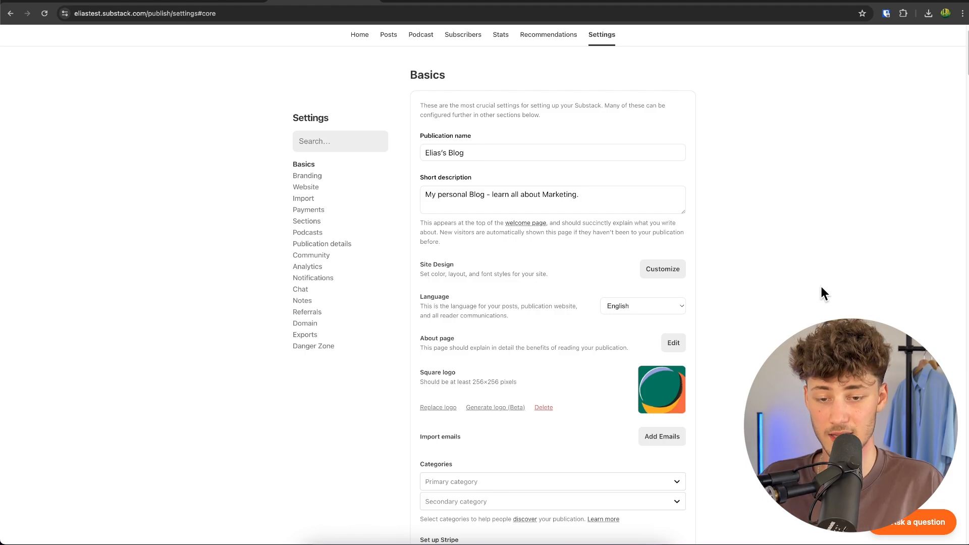
{"action": "left_click", "coordinate": [659, 304]}
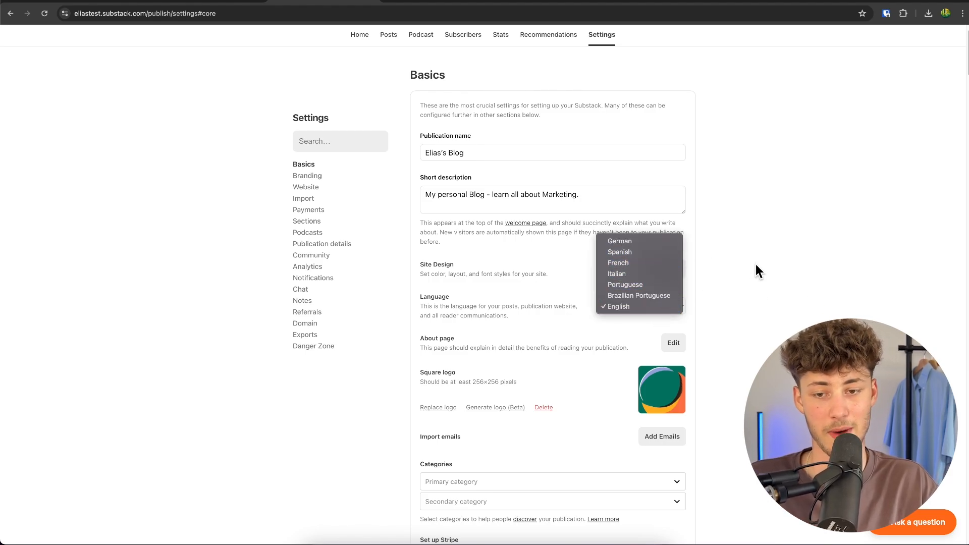
{"action": "left_click", "coordinate": [756, 268]}
Open the About page for editing, review its default text, and return to the settings without saving.
{"action": "scroll", "coordinate": [717, 280], "scroll_direction": "down", "scroll_amount": 2}
{"action": "left_click", "coordinate": [682, 281]}
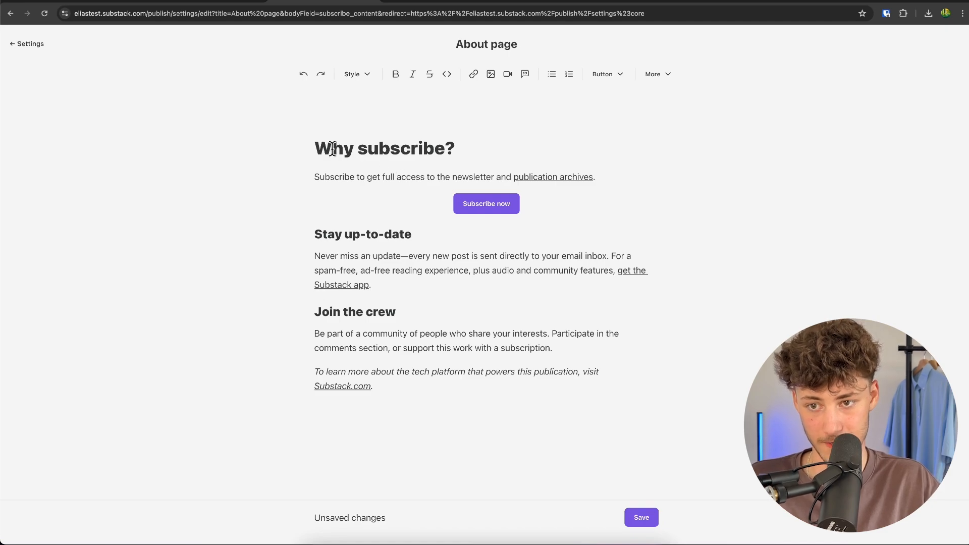
{"action": "left_click_drag", "start_coordinate": [638, 398], "coordinate": [316, 176]}
{"action": "left_click", "coordinate": [438, 161]}
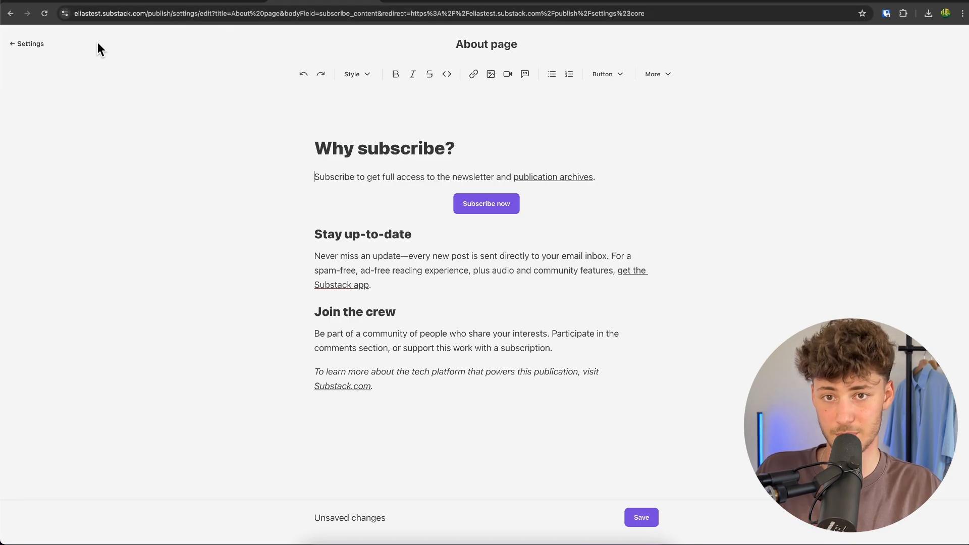
{"action": "left_click", "coordinate": [30, 44]}
{"action": "left_click", "coordinate": [576, 84]}
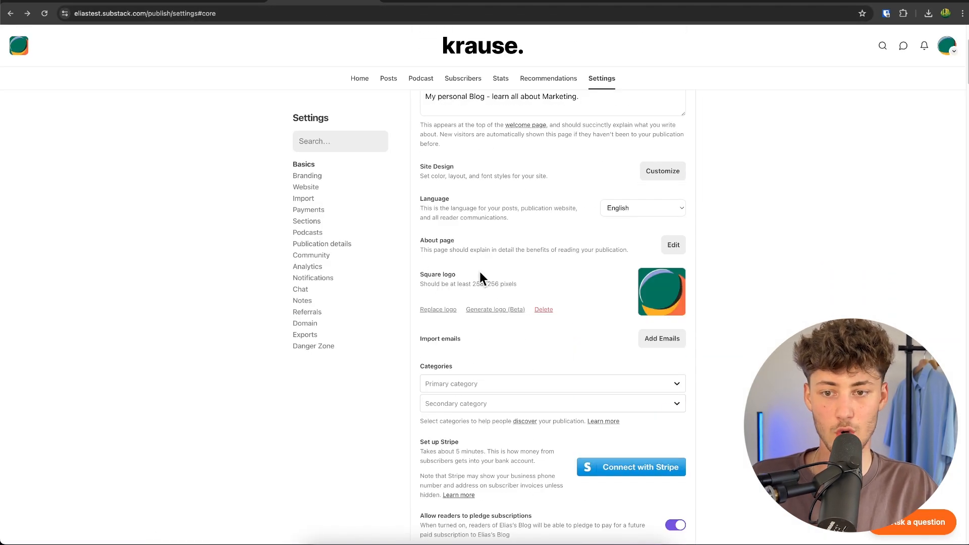
Find the import emails option in the basic settings and open the page for adding subscribers.
{"action": "scroll", "coordinate": [495, 277], "scroll_direction": "down", "scroll_amount": 3}
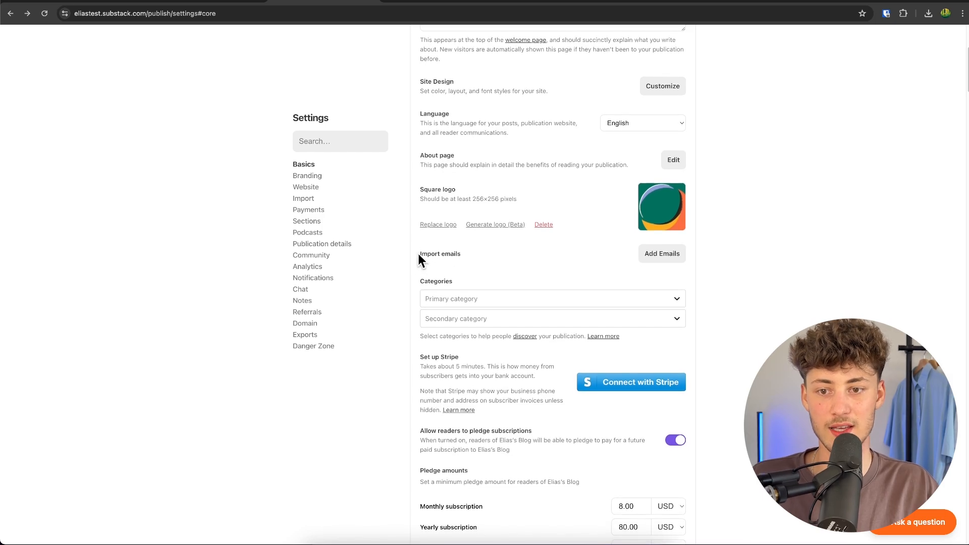
{"action": "left_click_drag", "start_coordinate": [417, 257], "coordinate": [507, 254]}
{"action": "left_click", "coordinate": [507, 253]}
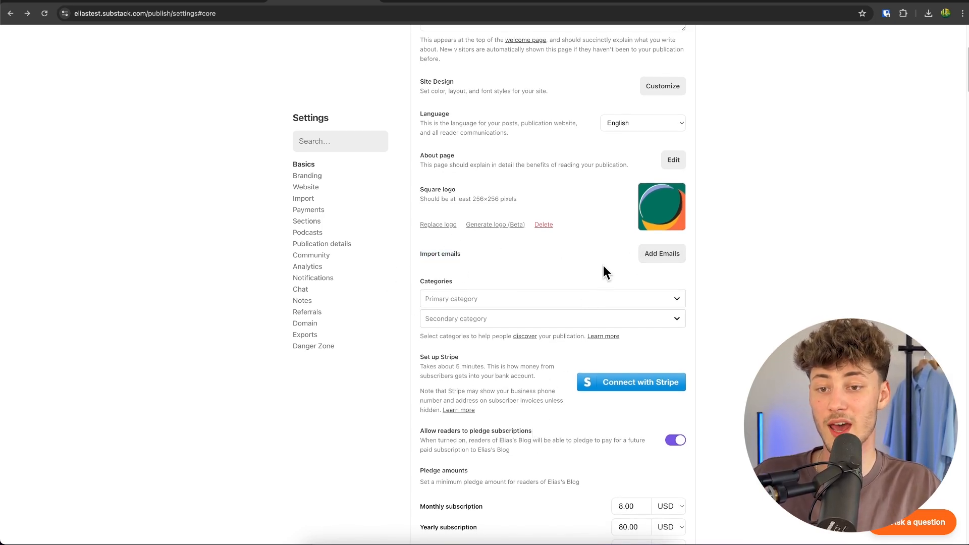
{"action": "left_click", "coordinate": [654, 256]}
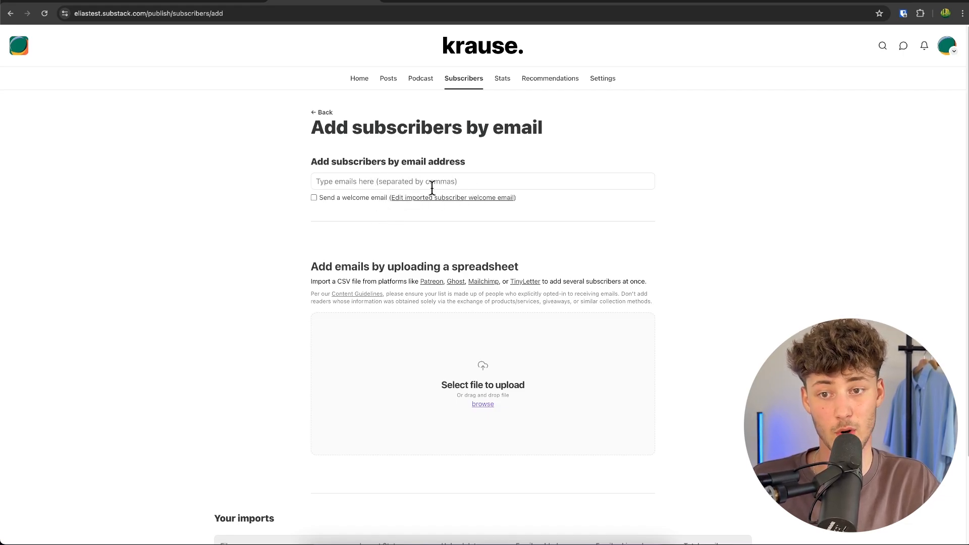
Examine the spreadsheet upload section and the list of imports on the add-subscribers page.
{"action": "scroll", "coordinate": [446, 201], "scroll_direction": "down", "scroll_amount": 3}
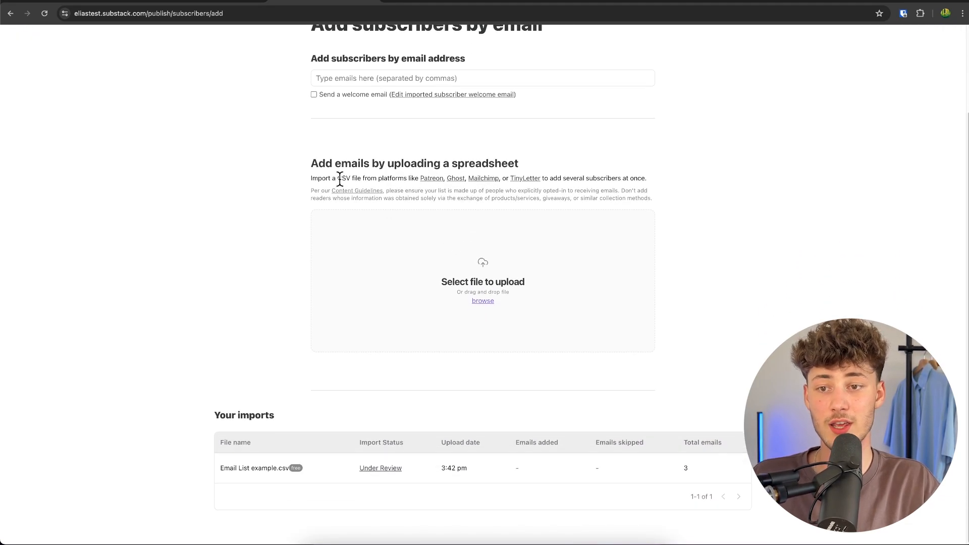
{"action": "left_click_drag", "start_coordinate": [297, 168], "coordinate": [560, 167]}
{"action": "left_click", "coordinate": [559, 164]}
{"action": "left_click_drag", "start_coordinate": [387, 163], "coordinate": [561, 171]}
{"action": "left_click", "coordinate": [561, 168]}
{"action": "scroll", "coordinate": [502, 262], "scroll_direction": "up", "scroll_amount": 1}
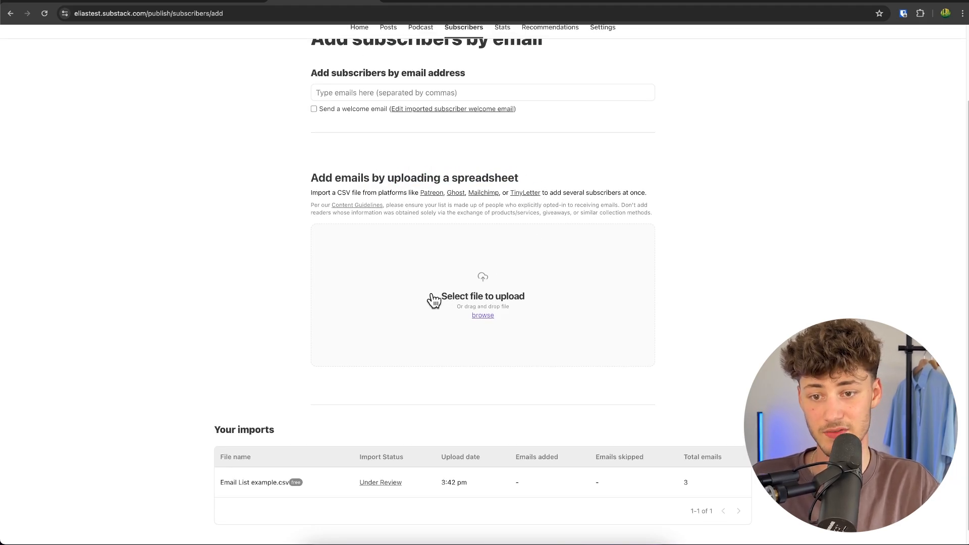
Review the email address and spreadsheet upload options for adding subscribers, and return to the publication settings.
{"action": "scroll", "coordinate": [597, 178], "scroll_direction": "up", "scroll_amount": 3}
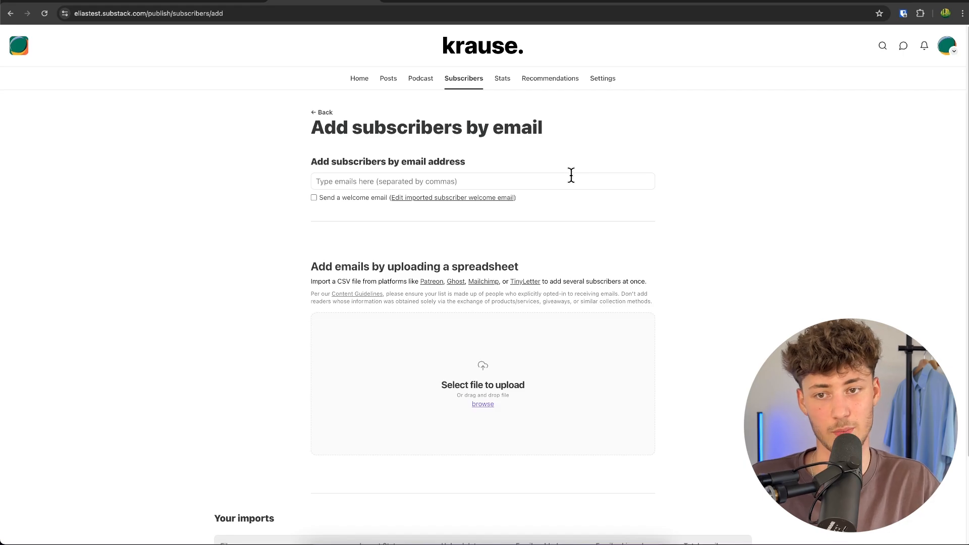
{"action": "scroll", "coordinate": [580, 173], "scroll_direction": "down", "scroll_amount": 3}
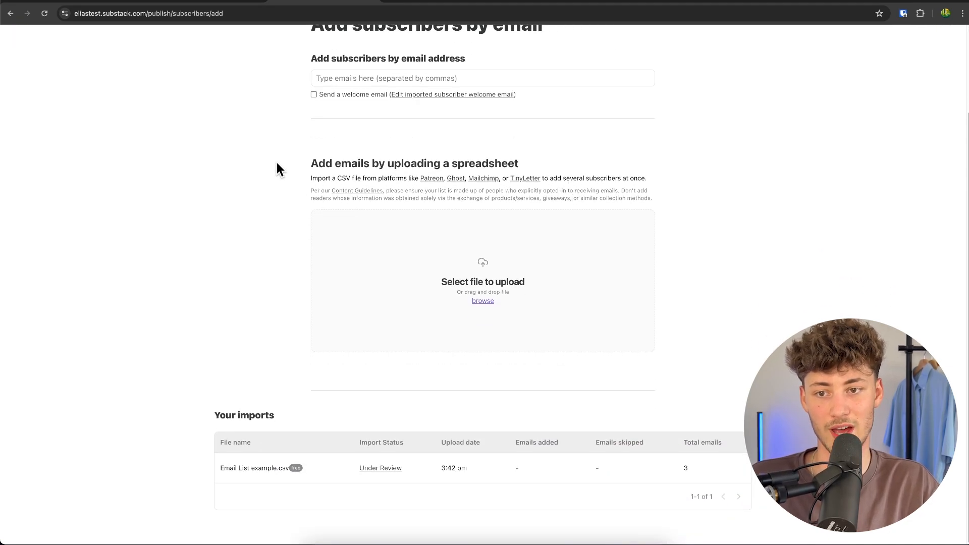
{"action": "left_click_drag", "start_coordinate": [279, 169], "coordinate": [620, 176]}
{"action": "left_click", "coordinate": [620, 176]}
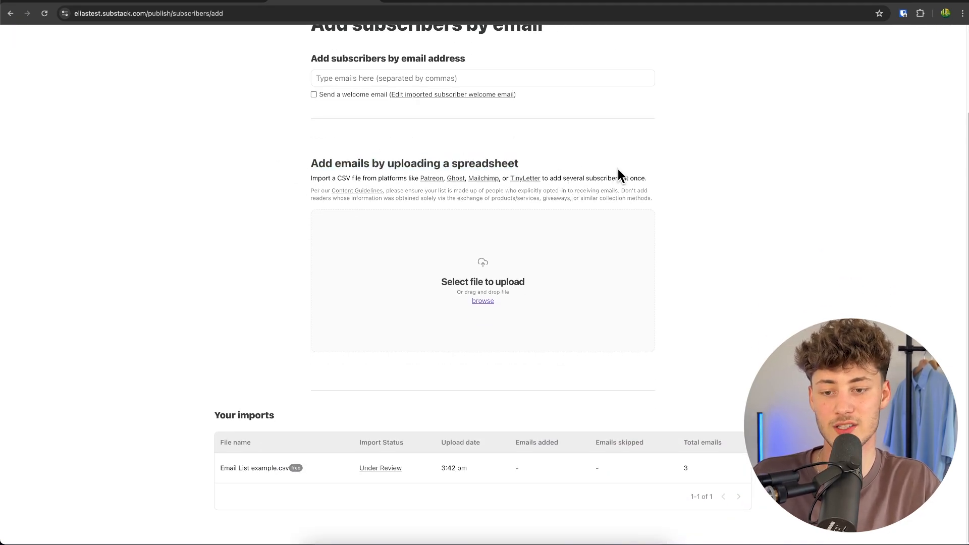
{"action": "scroll", "coordinate": [618, 170], "scroll_direction": "up", "scroll_amount": 3}
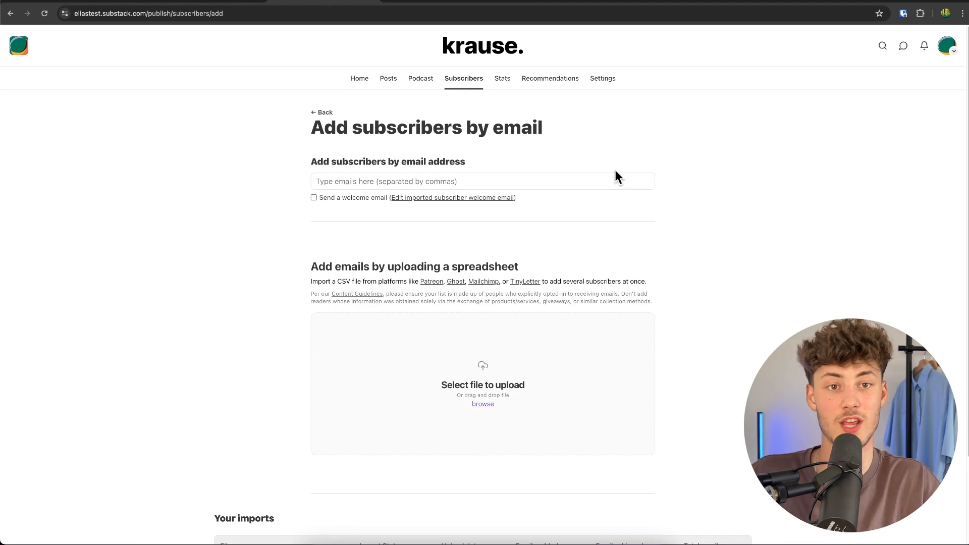
{"action": "left_click", "coordinate": [10, 14]}
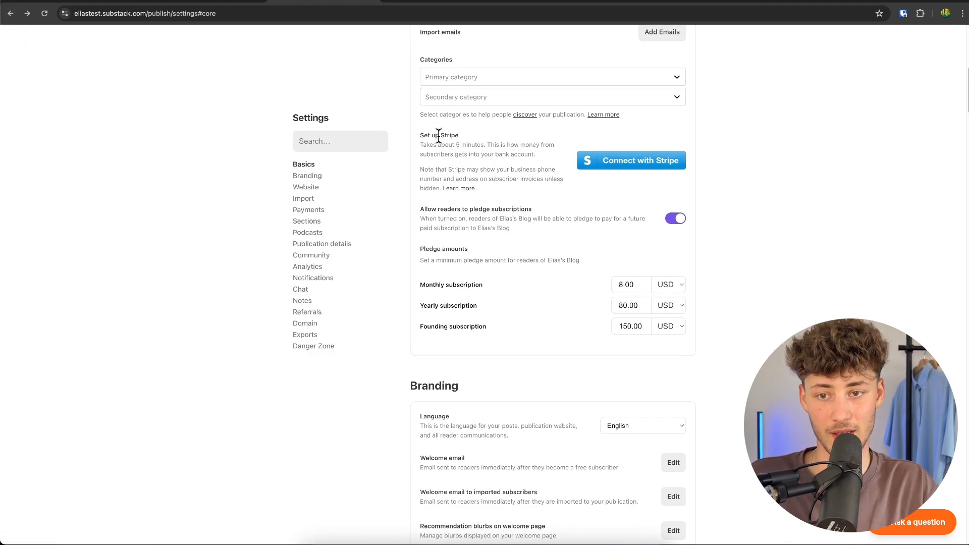
Examine the Stripe setup option in the basic settings.
{"action": "left_click_drag", "start_coordinate": [421, 135], "coordinate": [513, 135]}
{"action": "left_click", "coordinate": [511, 139]}
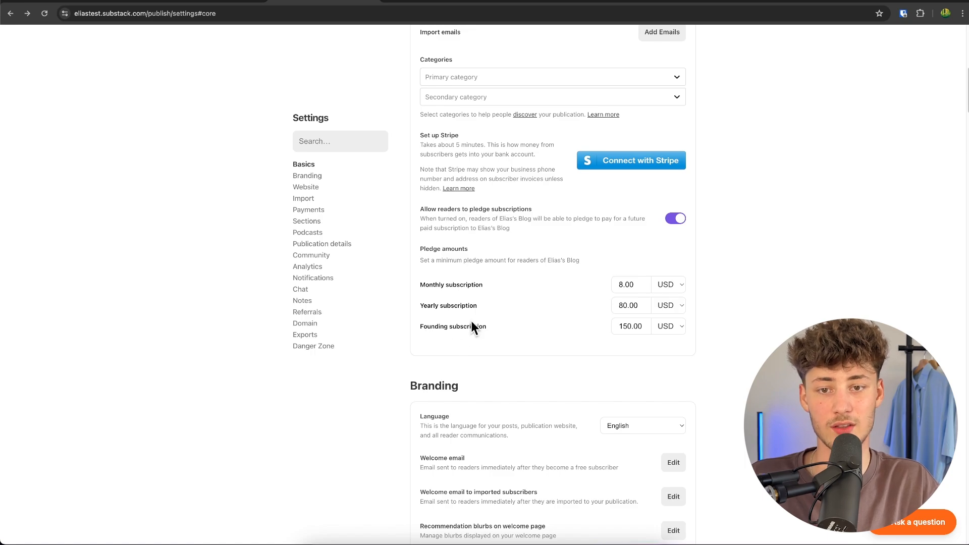
{"action": "scroll", "coordinate": [474, 318], "scroll_direction": "up", "scroll_amount": 3}
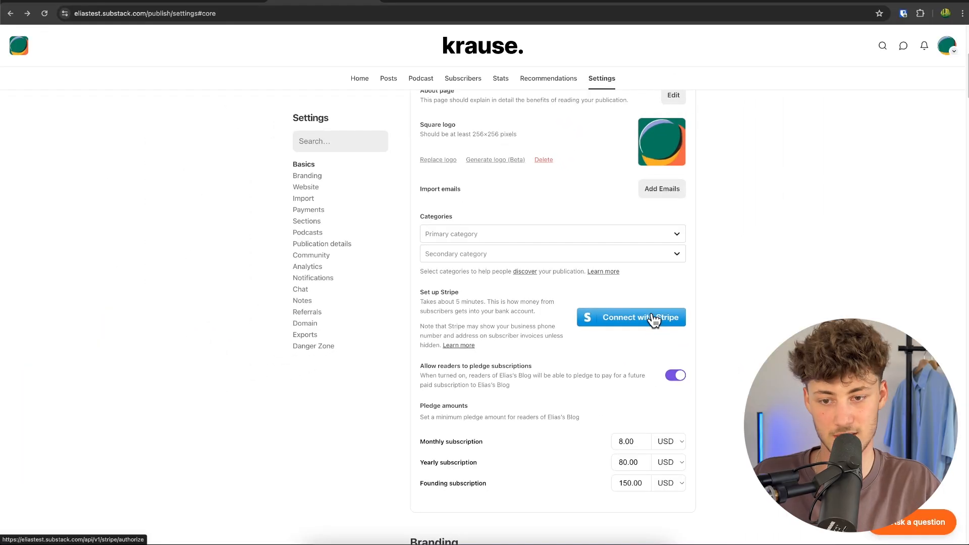
Examine the reader pledge option and the monthly, yearly and founding pledge amounts in the basic settings.
{"action": "scroll", "coordinate": [654, 320], "scroll_direction": "down", "scroll_amount": 2}
{"action": "left_click_drag", "start_coordinate": [411, 297], "coordinate": [566, 298]}
{"action": "left_click", "coordinate": [441, 305]}
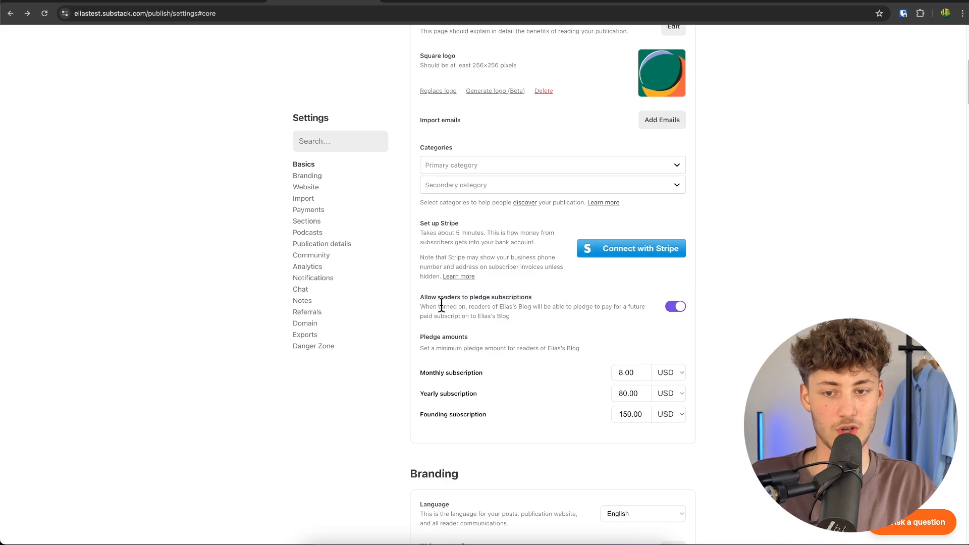
{"action": "left_click_drag", "start_coordinate": [442, 305], "coordinate": [545, 318]}
{"action": "left_click", "coordinate": [477, 327]}
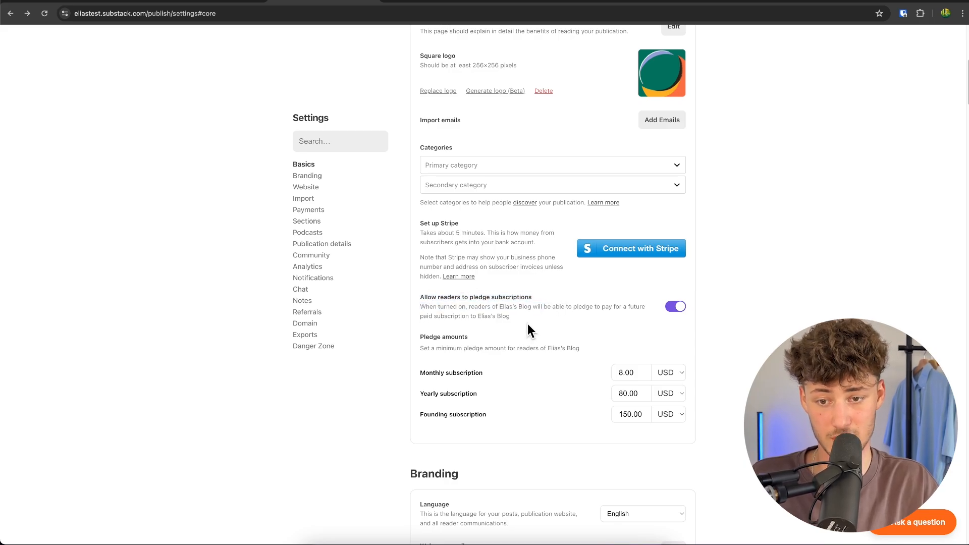
{"action": "scroll", "coordinate": [535, 328], "scroll_direction": "up", "scroll_amount": 7}
{"action": "scroll", "coordinate": [535, 328], "scroll_direction": "down", "scroll_amount": 6}
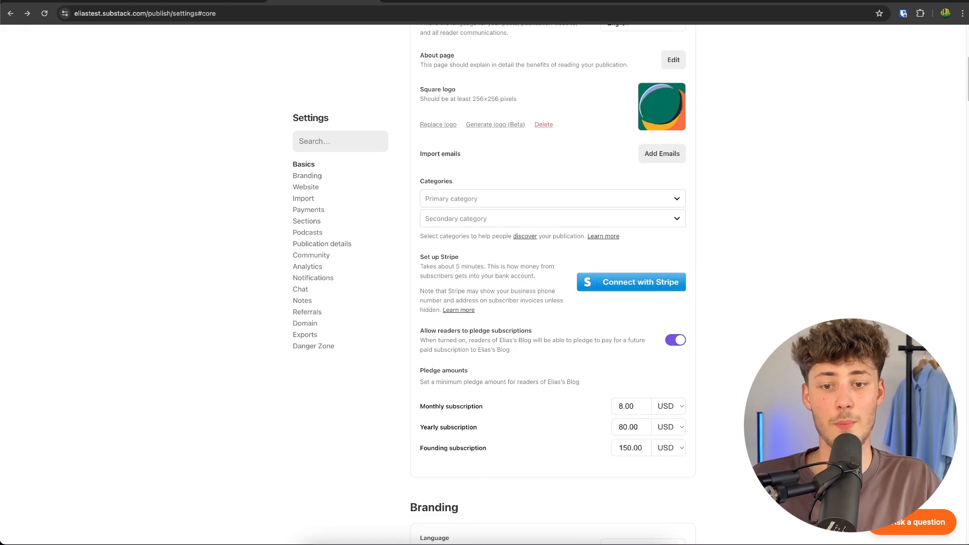
{"action": "scroll", "coordinate": [553, 303], "scroll_direction": "down", "scroll_amount": 1}
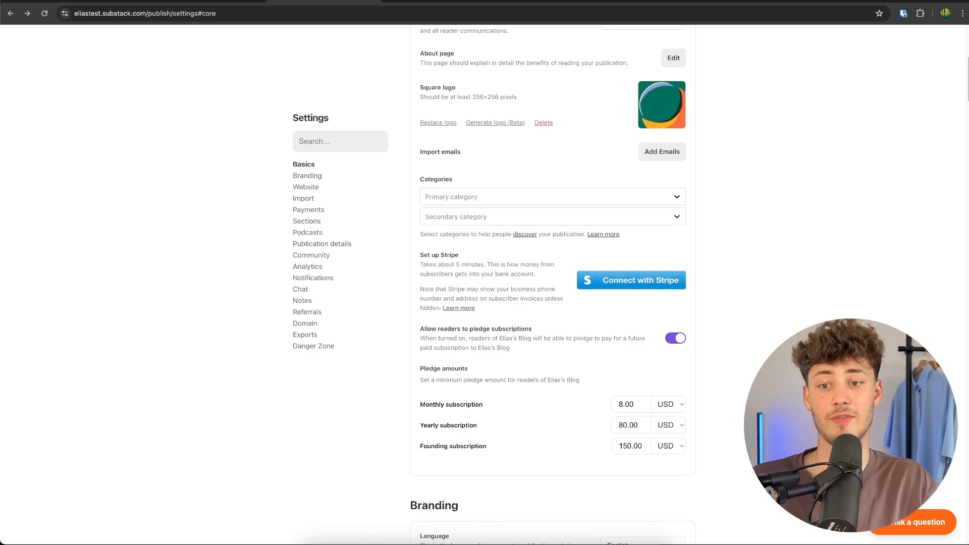
{"action": "scroll", "coordinate": [552, 283], "scroll_direction": "down", "scroll_amount": 3}
{"action": "scroll", "coordinate": [675, 278], "scroll_direction": "down", "scroll_amount": 3}
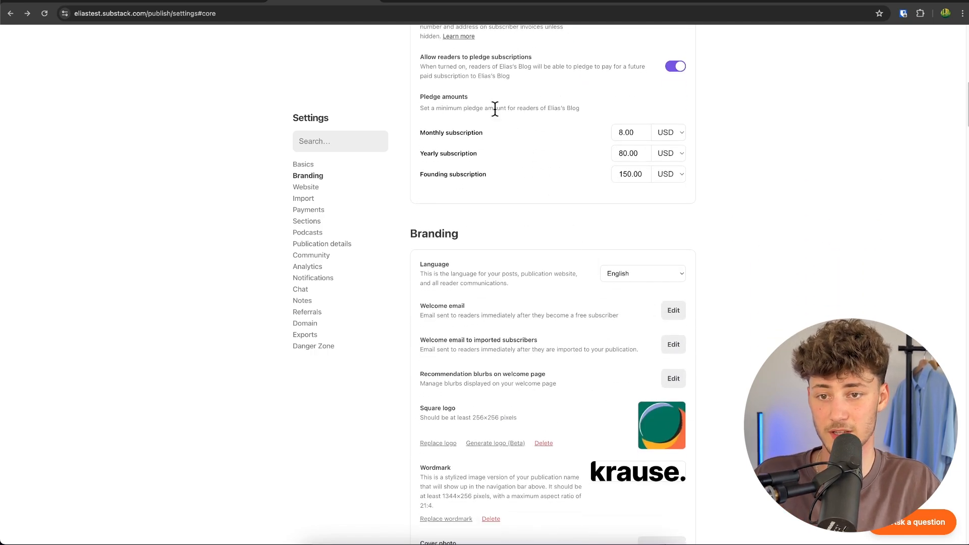
{"action": "scroll", "coordinate": [628, 192], "scroll_direction": "up", "scroll_amount": 1}
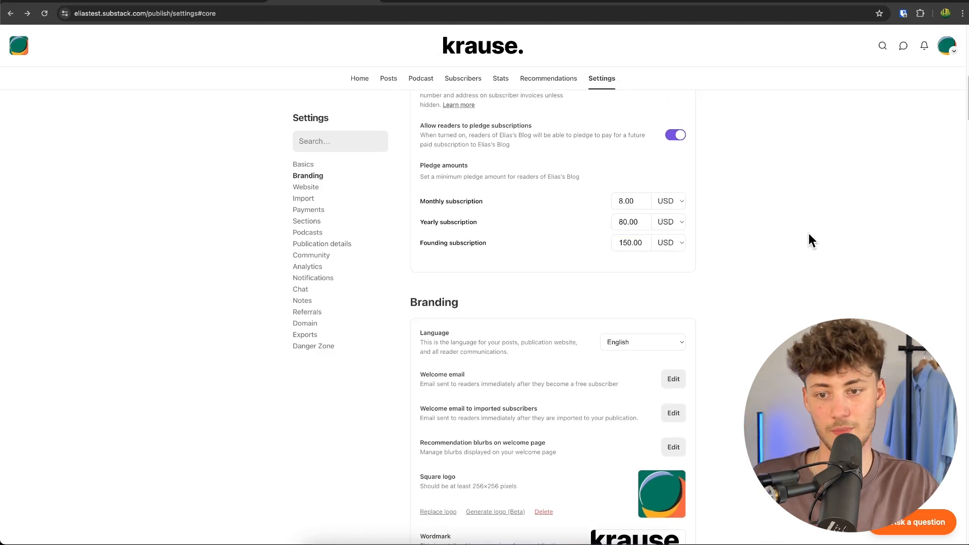
Look through the branding settings, from the language and welcome emails to the wordmark, cover photo and RSS email address.
{"action": "scroll", "coordinate": [809, 231], "scroll_direction": "down", "scroll_amount": 3}
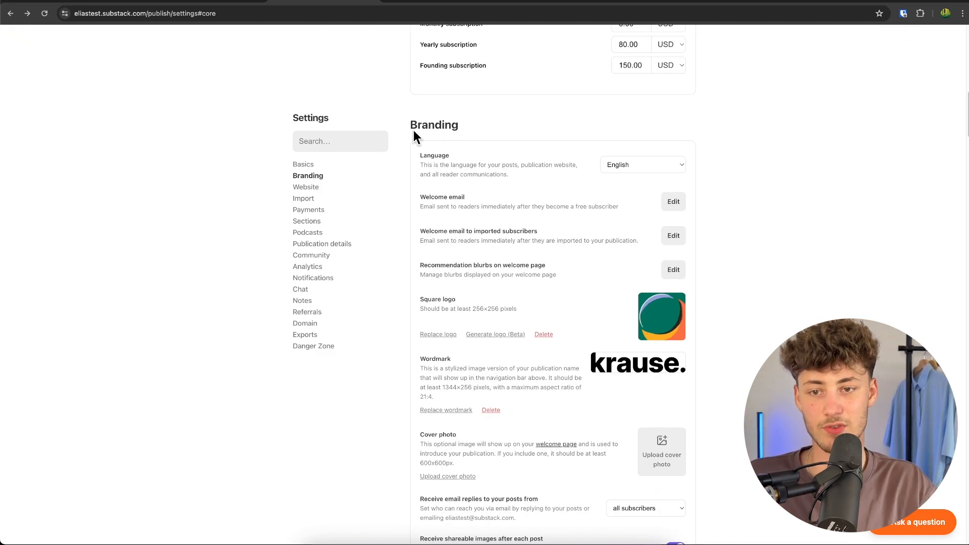
{"action": "scroll", "coordinate": [742, 230], "scroll_direction": "down", "scroll_amount": 4}
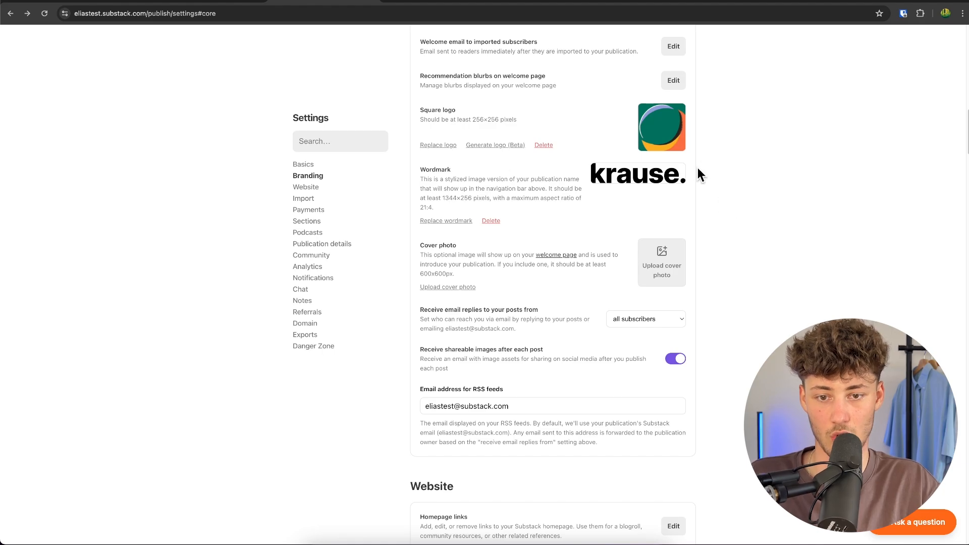
{"action": "scroll", "coordinate": [696, 162], "scroll_direction": "up", "scroll_amount": 3}
{"action": "scroll", "coordinate": [651, 169], "scroll_direction": "up", "scroll_amount": 3}
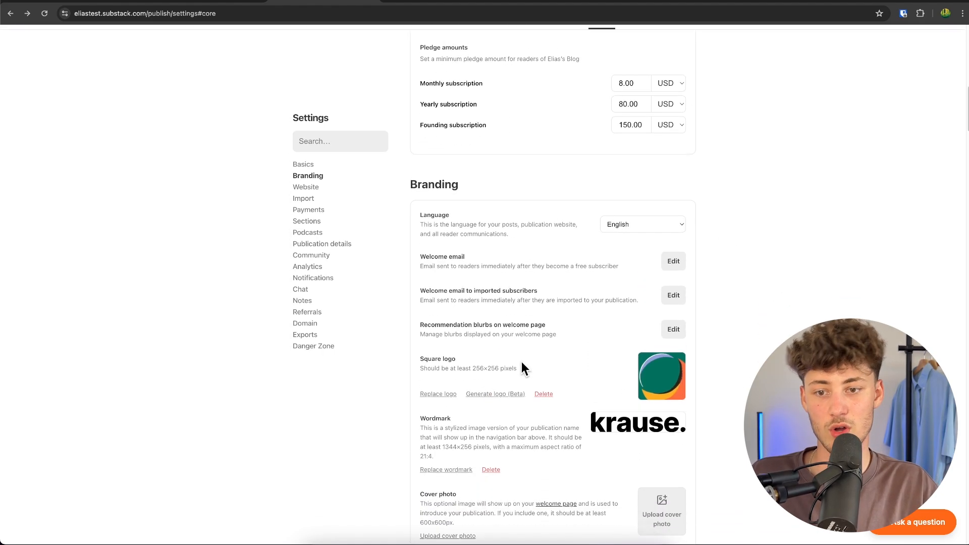
Open the welcome email for new free subscribers for editing and read its default text.
{"action": "scroll", "coordinate": [522, 362], "scroll_direction": "down", "scroll_amount": 1}
{"action": "left_click", "coordinate": [673, 253]}
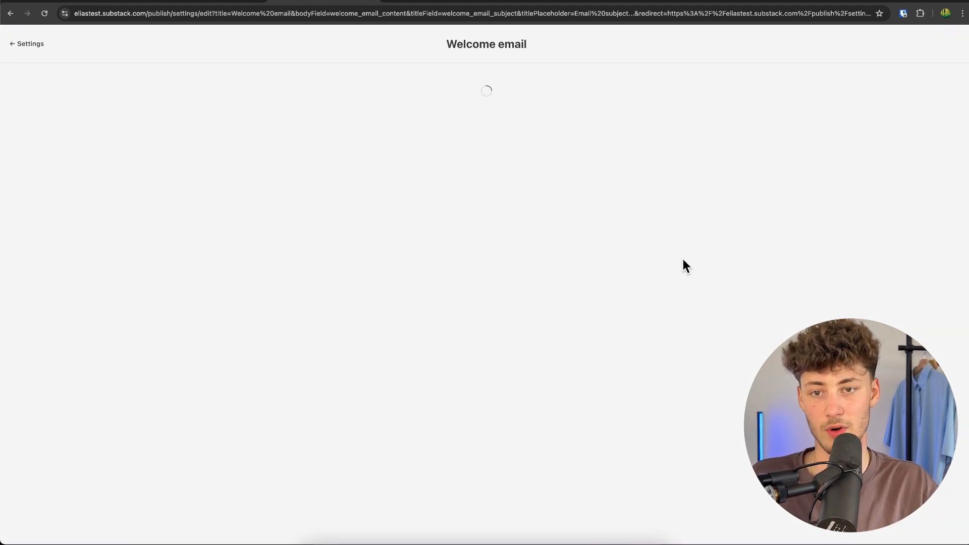
{"action": "left_click_drag", "start_coordinate": [330, 122], "coordinate": [667, 240]}
{"action": "left_click", "coordinate": [666, 242]}
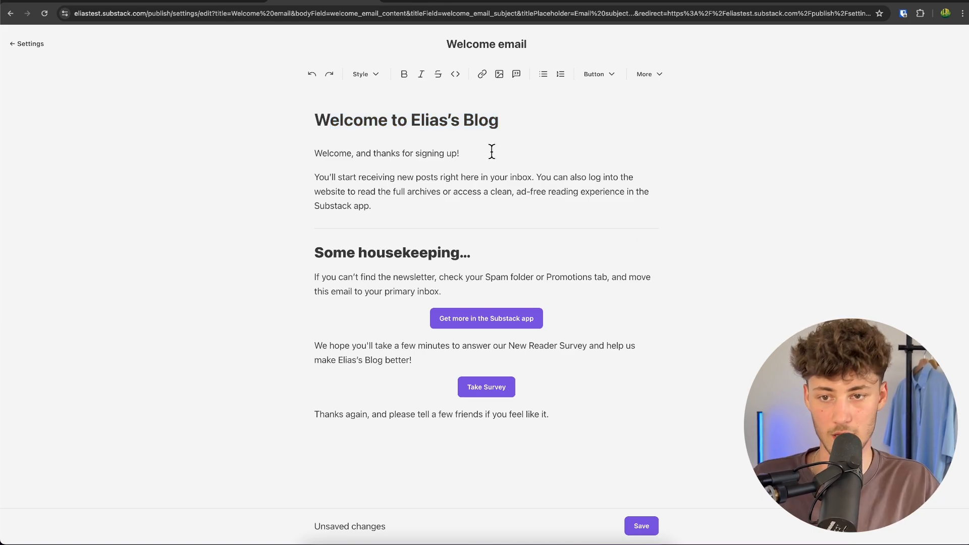
Replace the welcome email's second paragraph with "What do you want to see? Let me know by replying to this email?".
{"action": "triple_click", "coordinate": [380, 205]}
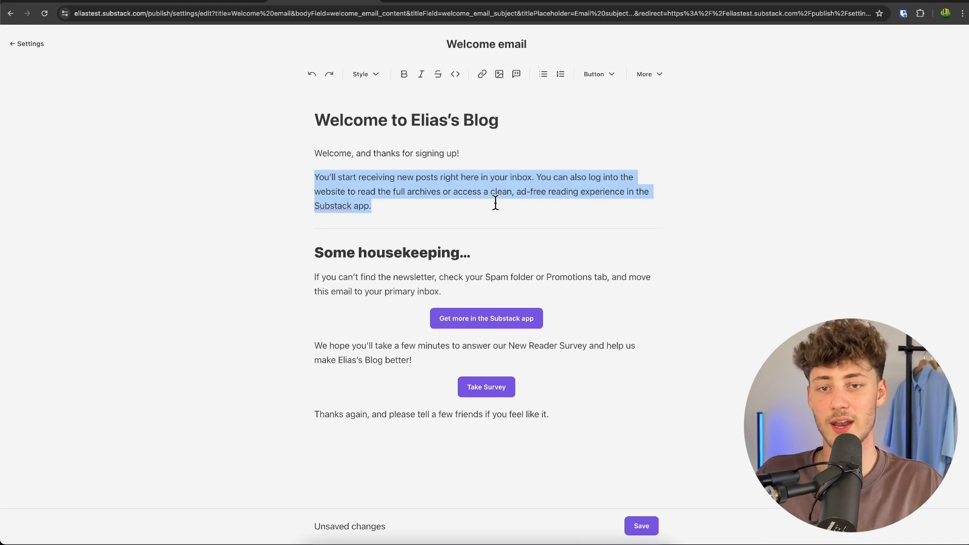
{"action": "key", "text": "BackSpace"}
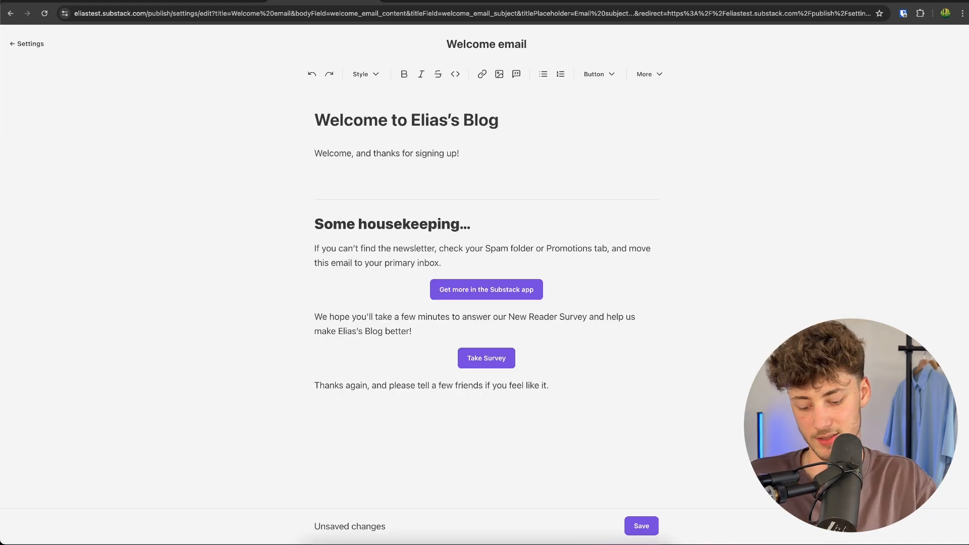
{"action": "type", "text": "What do you w"}
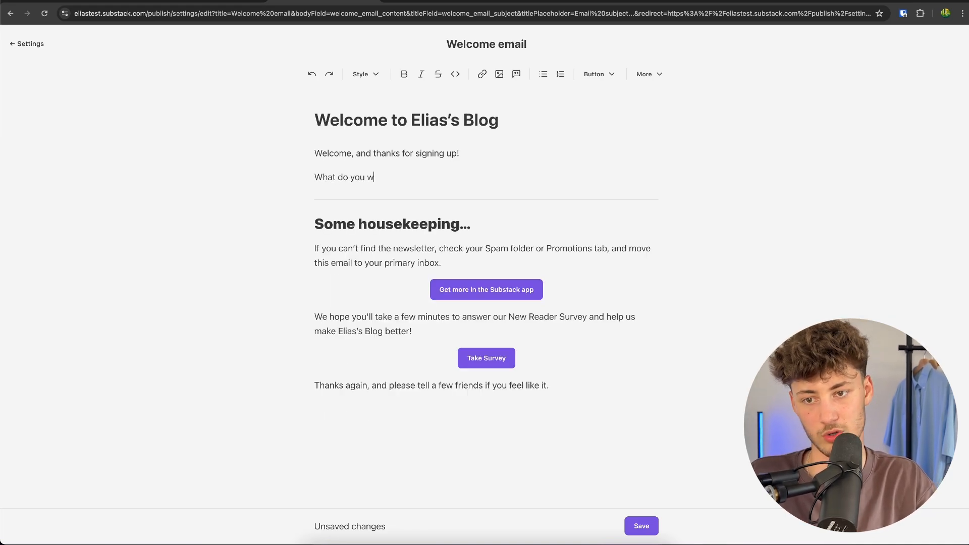
{"action": "type", "text": "ant to see? Let"}
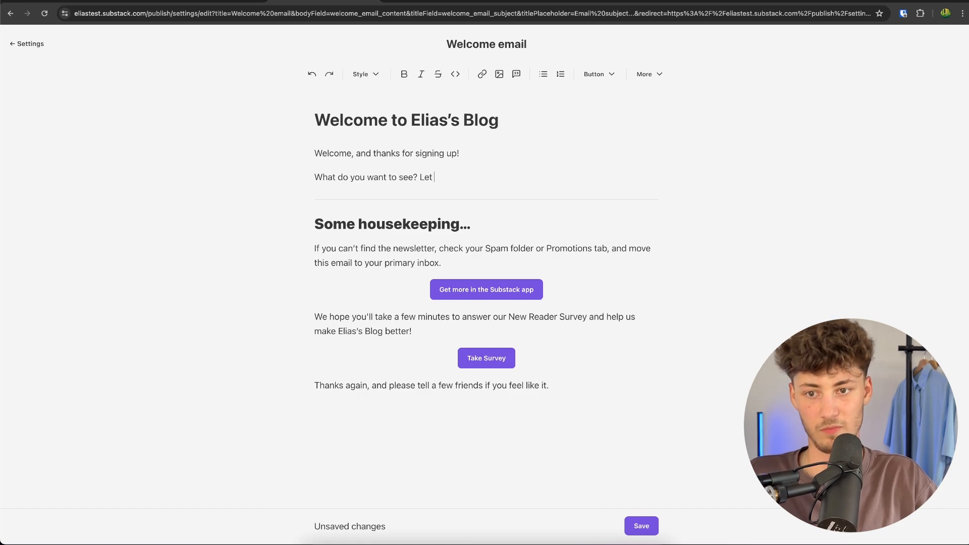
{"action": "type", "text": " me know by"}
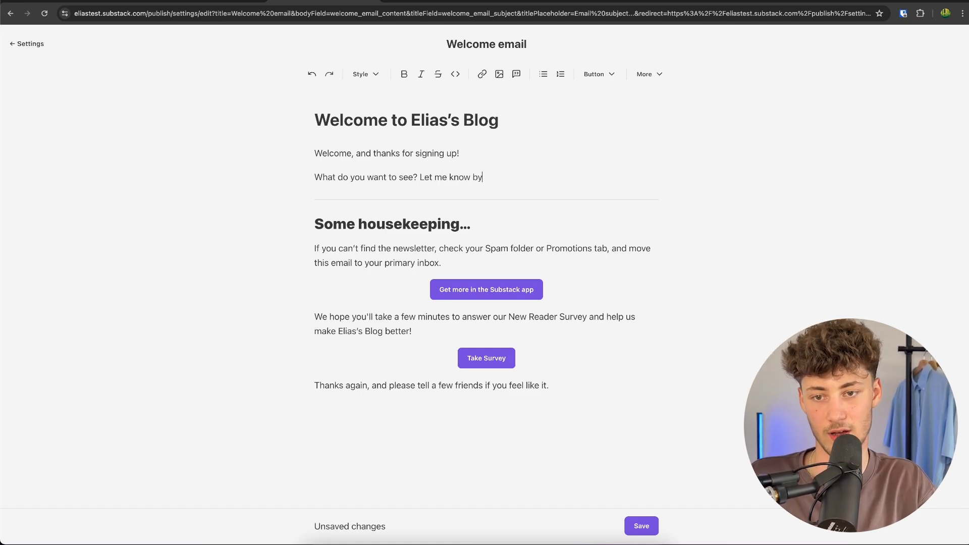
{"action": "type", "text": " replying to thi"}
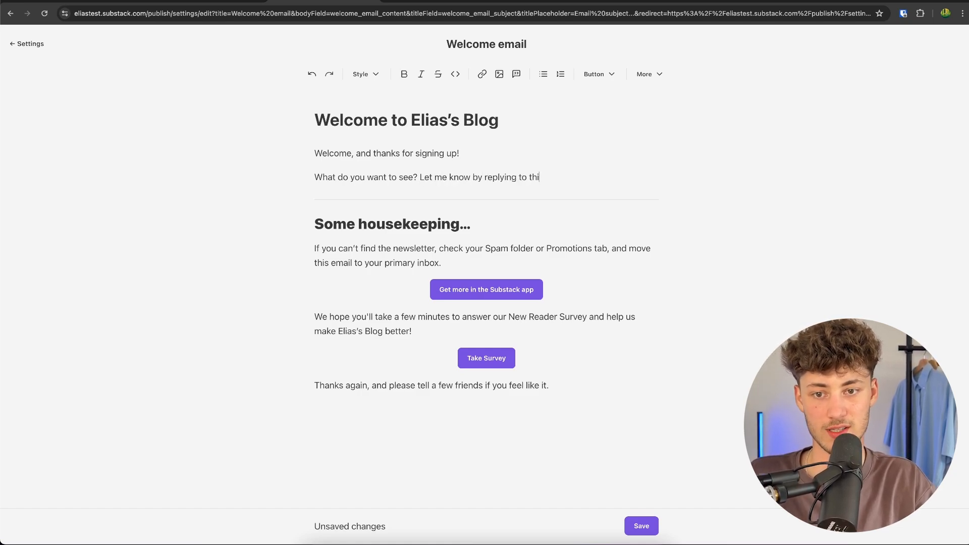
{"action": "type", "text": "s email?"}
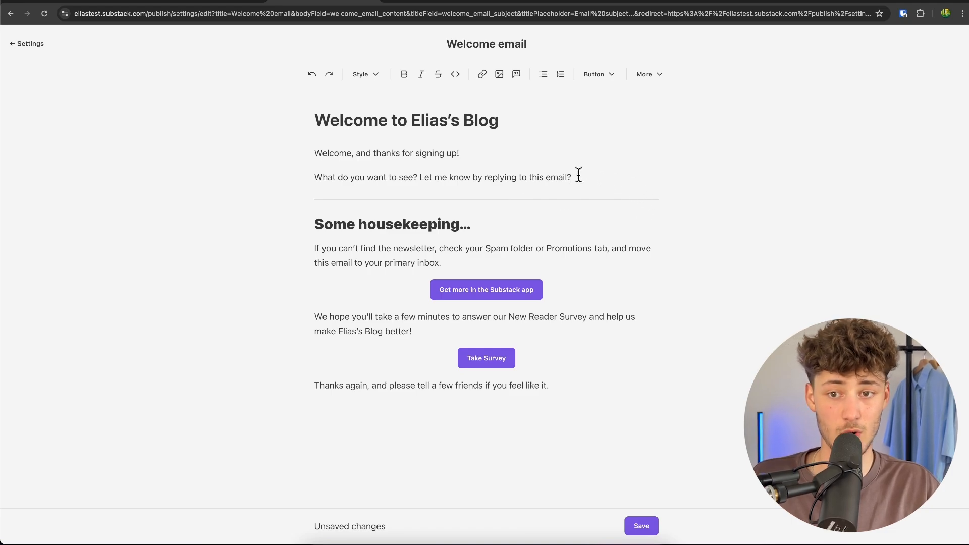
Reread the question asking subscribers to reply, and return to the settings without saving the welcome email.
{"action": "left_click_drag", "start_coordinate": [593, 176], "coordinate": [318, 177]}
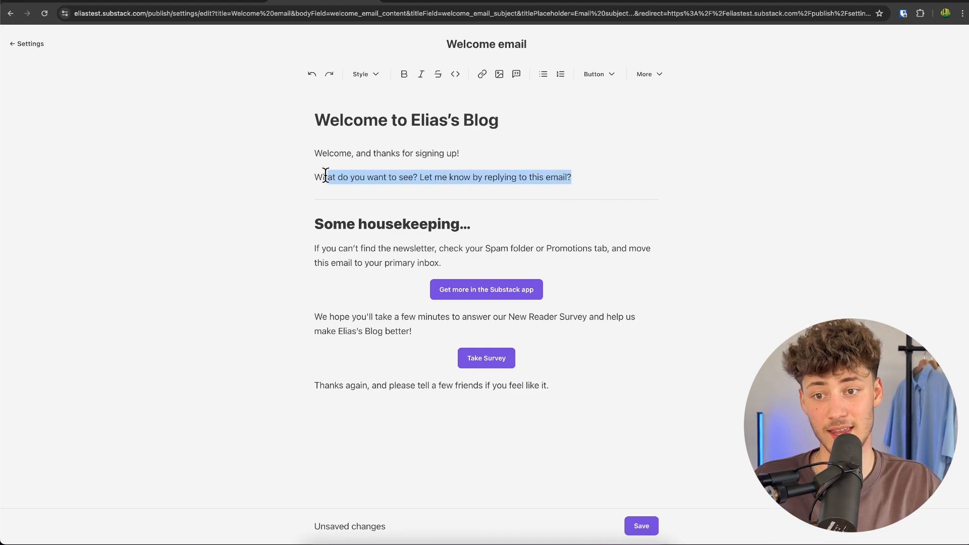
{"action": "left_click_drag", "start_coordinate": [610, 187], "coordinate": [422, 182]}
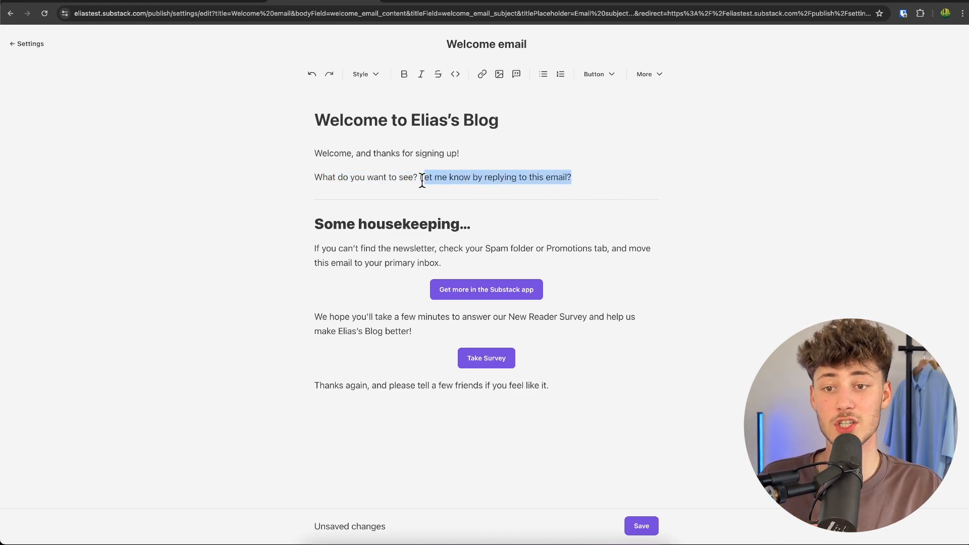
{"action": "left_click", "coordinate": [490, 184]}
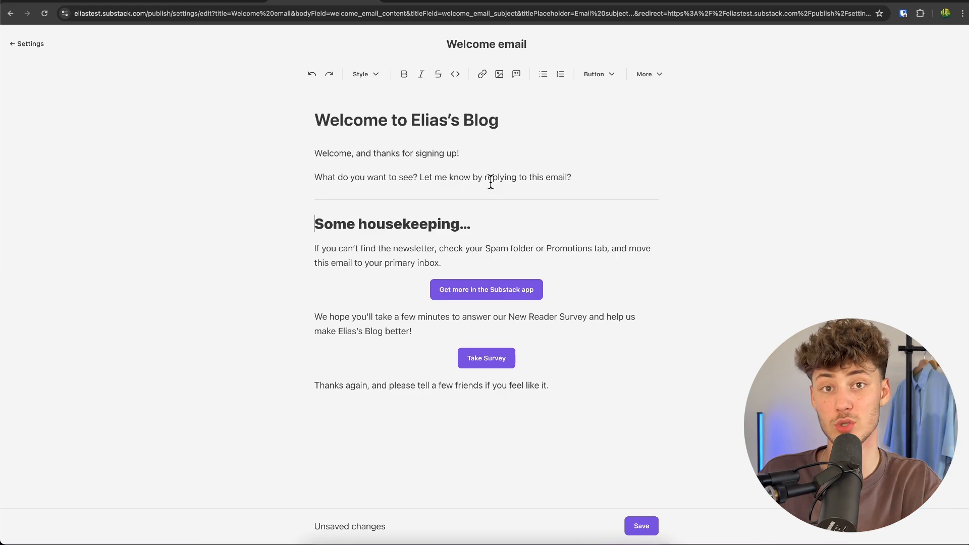
{"action": "left_click", "coordinate": [25, 44]}
{"action": "left_click", "coordinate": [566, 83]}
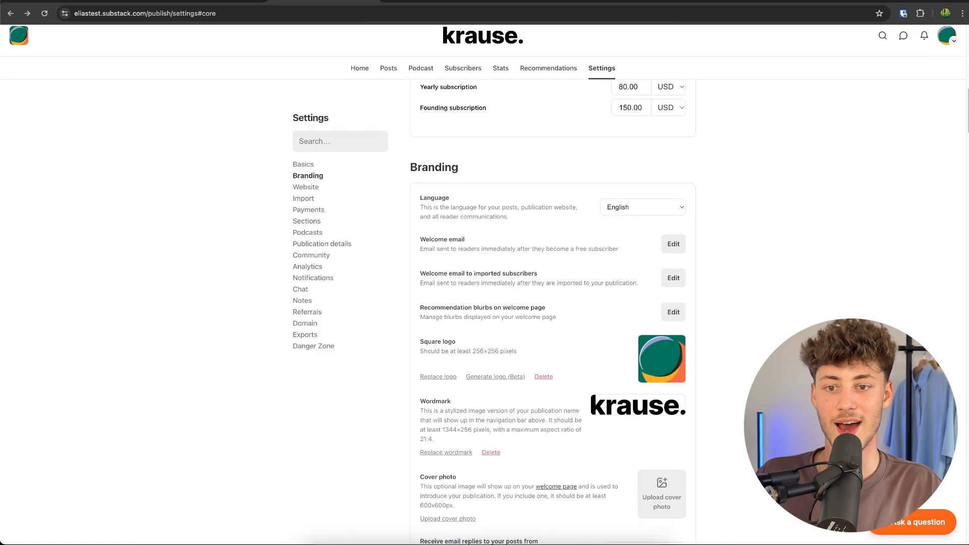
Examine the branding options for the imported subscribers' welcome email and the recommendation blurbs on the welcome page.
{"action": "left_click_drag", "start_coordinate": [419, 217], "coordinate": [545, 223]}
{"action": "left_click", "coordinate": [545, 223]}
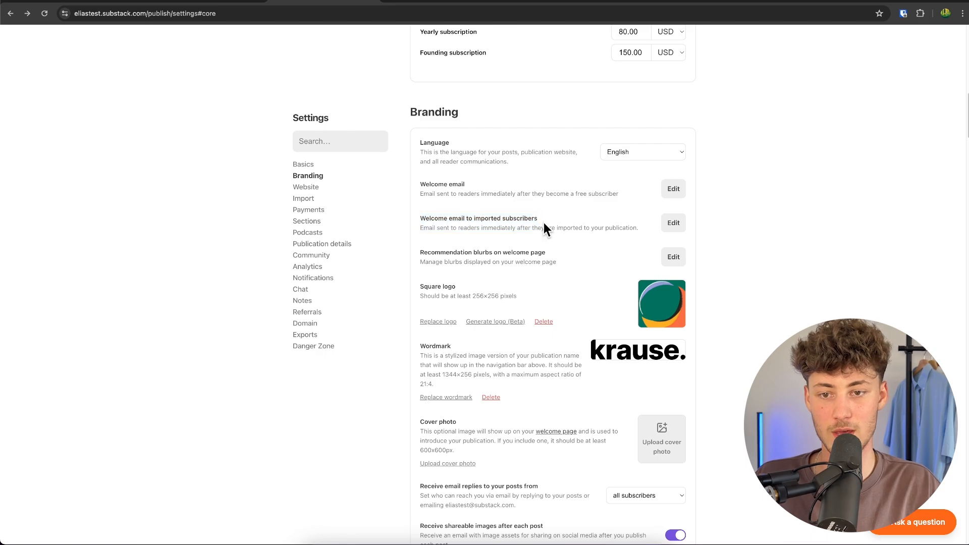
{"action": "scroll", "coordinate": [559, 251], "scroll_direction": "down", "scroll_amount": 2}
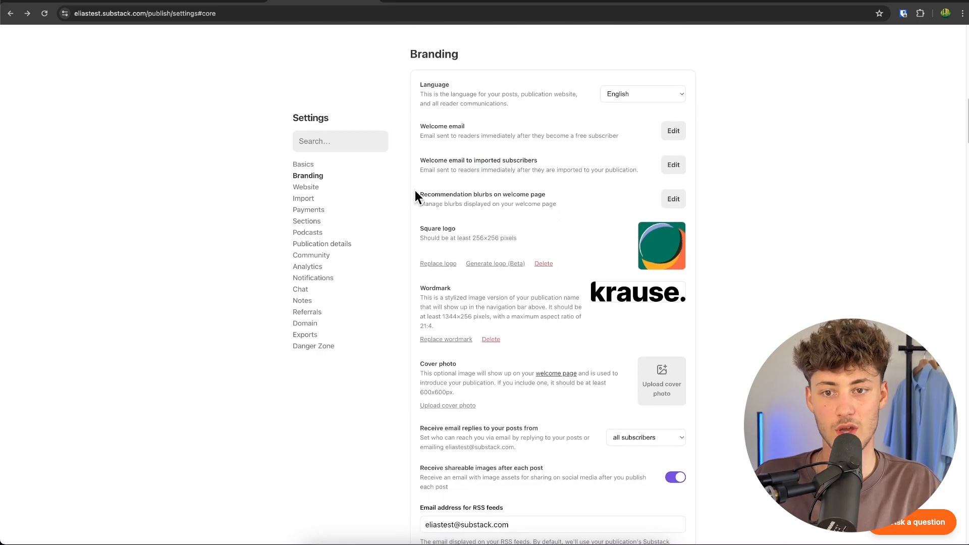
{"action": "left_click_drag", "start_coordinate": [415, 192], "coordinate": [554, 194]}
{"action": "left_click", "coordinate": [556, 193]}
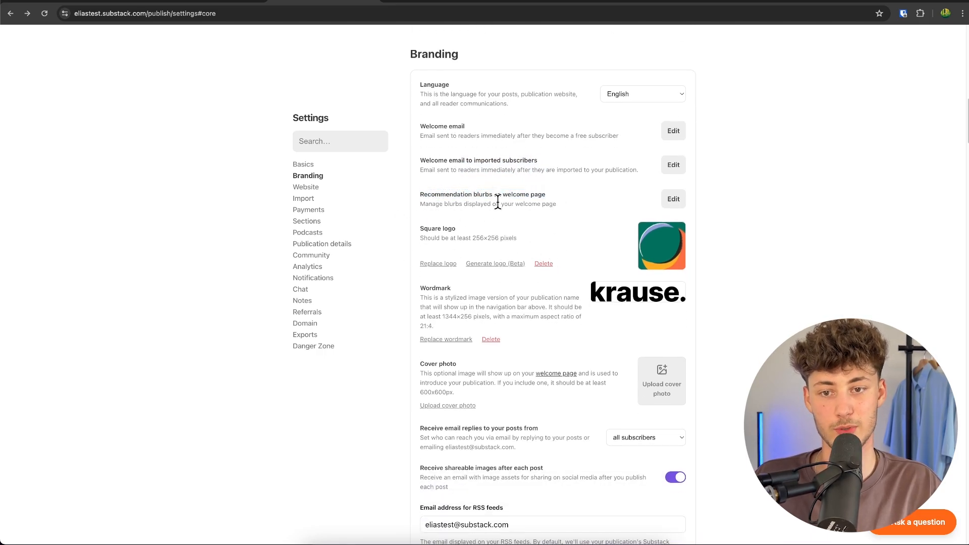
{"action": "scroll", "coordinate": [498, 202], "scroll_direction": "down", "scroll_amount": 3}
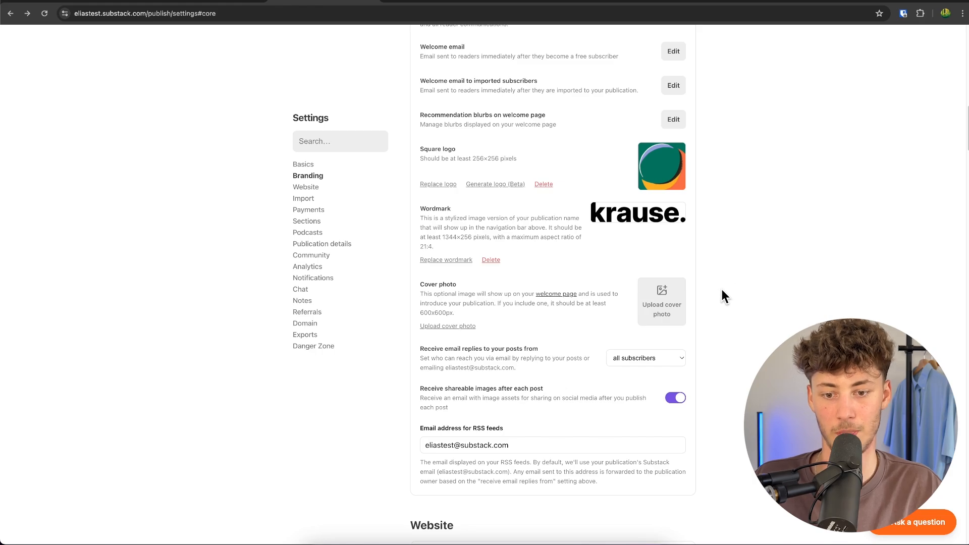
Find the website settings and examine the homepage links option.
{"action": "scroll", "coordinate": [565, 199], "scroll_direction": "down", "scroll_amount": 8}
{"action": "left_click_drag", "start_coordinate": [417, 100], "coordinate": [526, 99]}
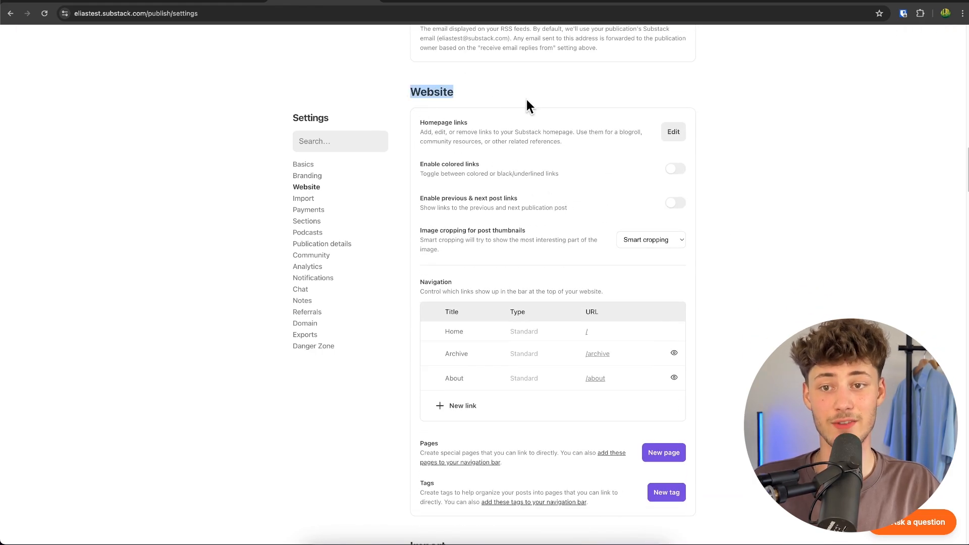
{"action": "left_click", "coordinate": [526, 99]}
{"action": "left_click_drag", "start_coordinate": [420, 122], "coordinate": [529, 126]}
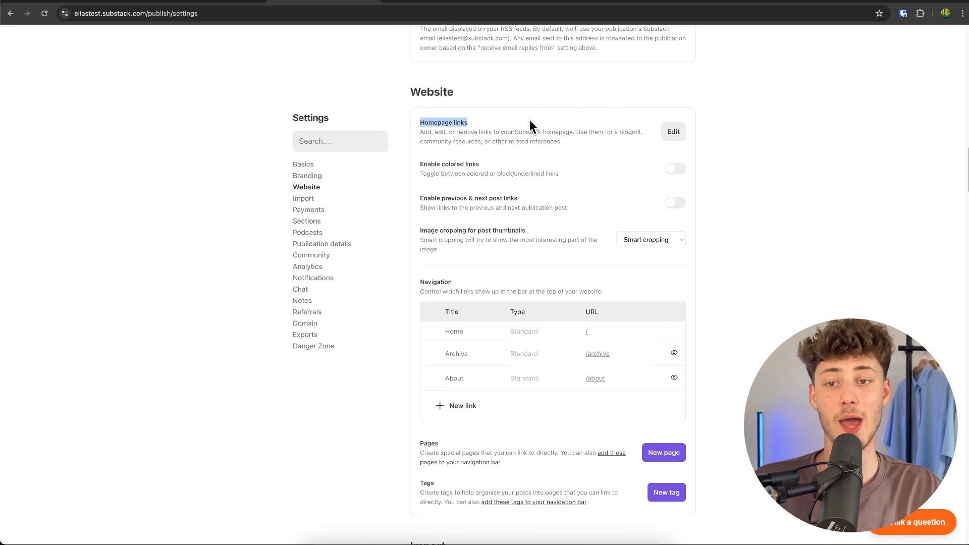
Examine the website settings for homepage links, colored links, navigation, pages and tags.
{"action": "left_click", "coordinate": [529, 125]}
{"action": "left_click_drag", "start_coordinate": [419, 122], "coordinate": [740, 155]}
{"action": "left_click", "coordinate": [564, 140]}
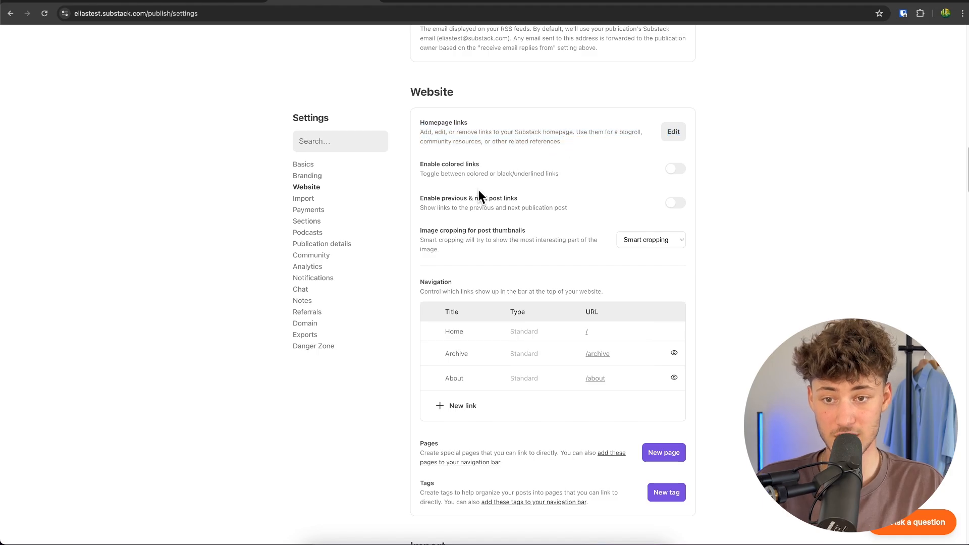
{"action": "left_click_drag", "start_coordinate": [421, 168], "coordinate": [497, 166]}
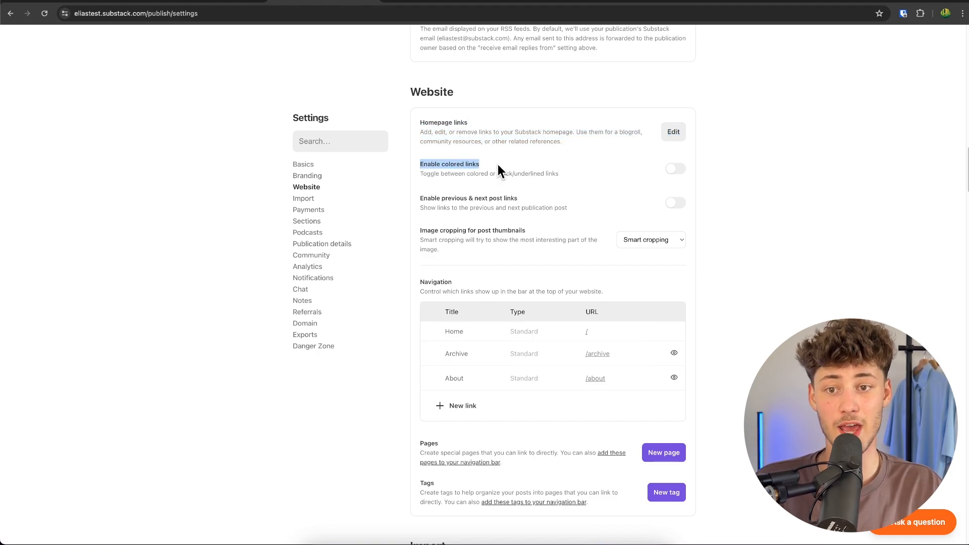
{"action": "left_click", "coordinate": [498, 166]}
{"action": "scroll", "coordinate": [666, 304], "scroll_direction": "down", "scroll_amount": 8}
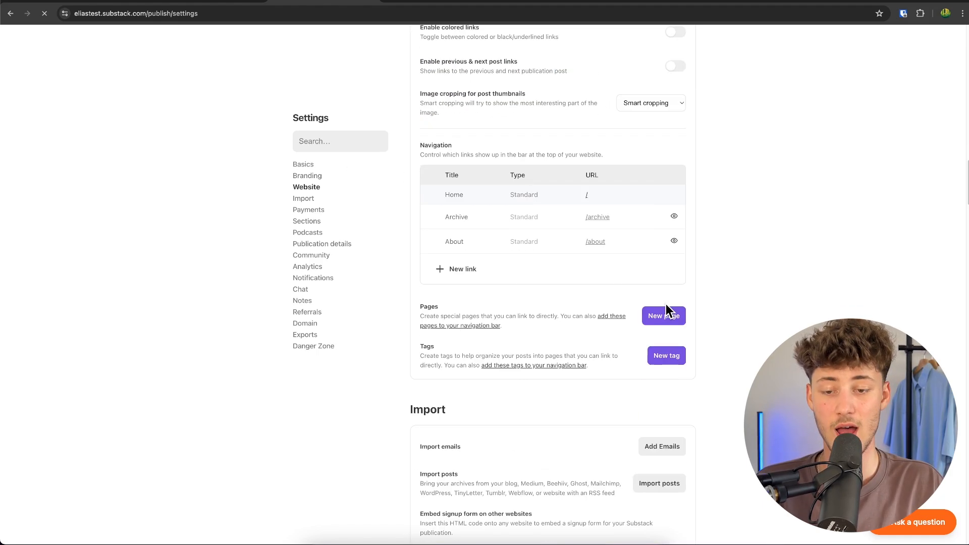
{"action": "scroll", "coordinate": [696, 296], "scroll_direction": "up", "scroll_amount": 4}
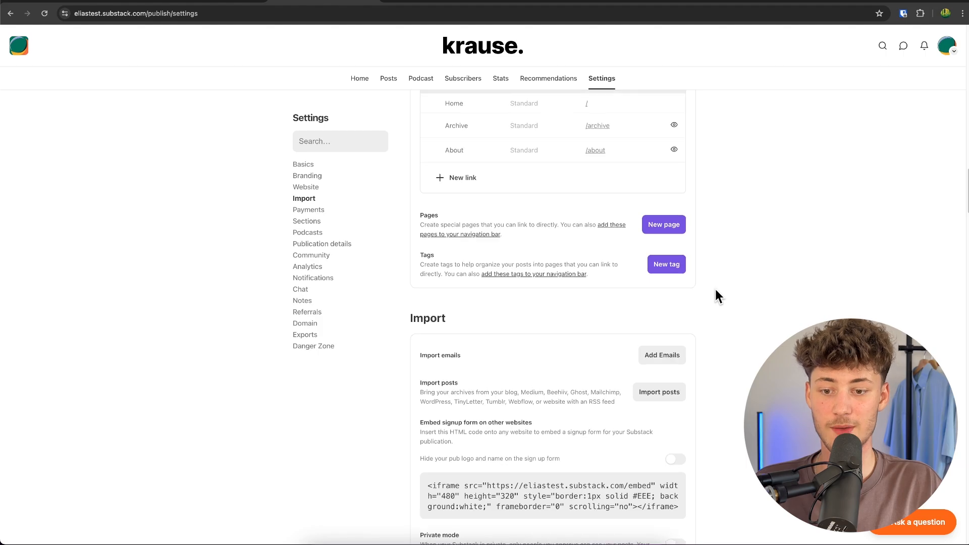
{"action": "scroll", "coordinate": [716, 288], "scroll_direction": "up", "scroll_amount": 3}
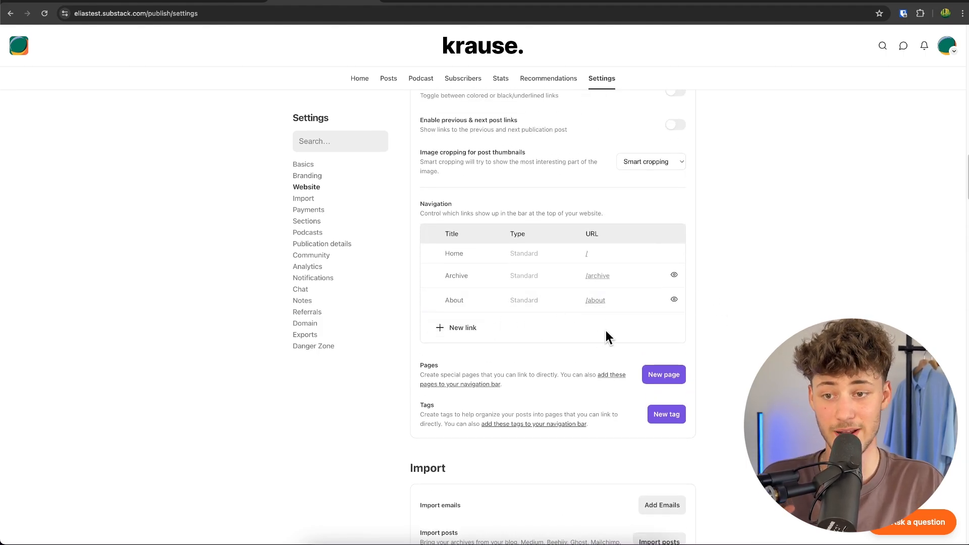
Review all publication settings from Basics down to the Danger Zone, including payments, community, analytics and notifications.
{"action": "scroll", "coordinate": [616, 331], "scroll_direction": "up", "scroll_amount": 15}
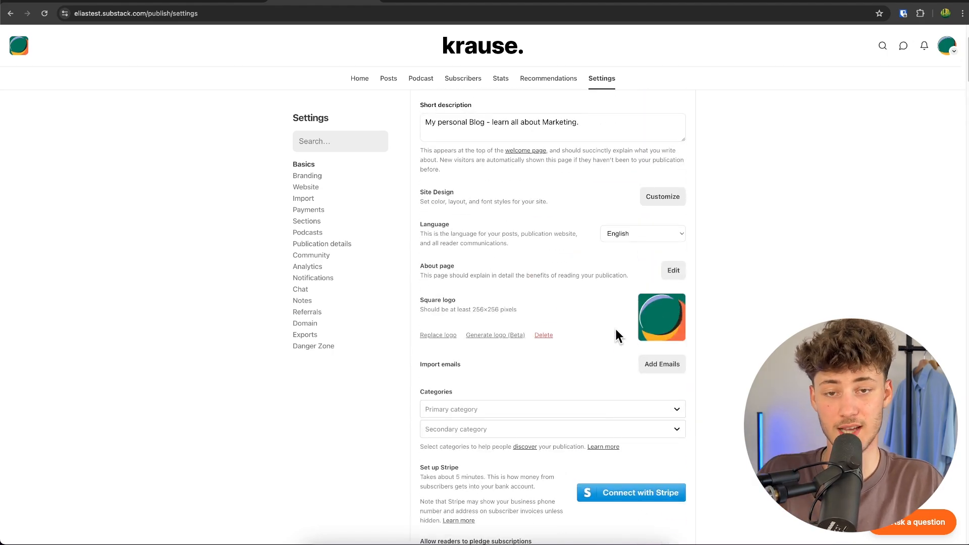
{"action": "scroll", "coordinate": [616, 334], "scroll_direction": "up", "scroll_amount": 3}
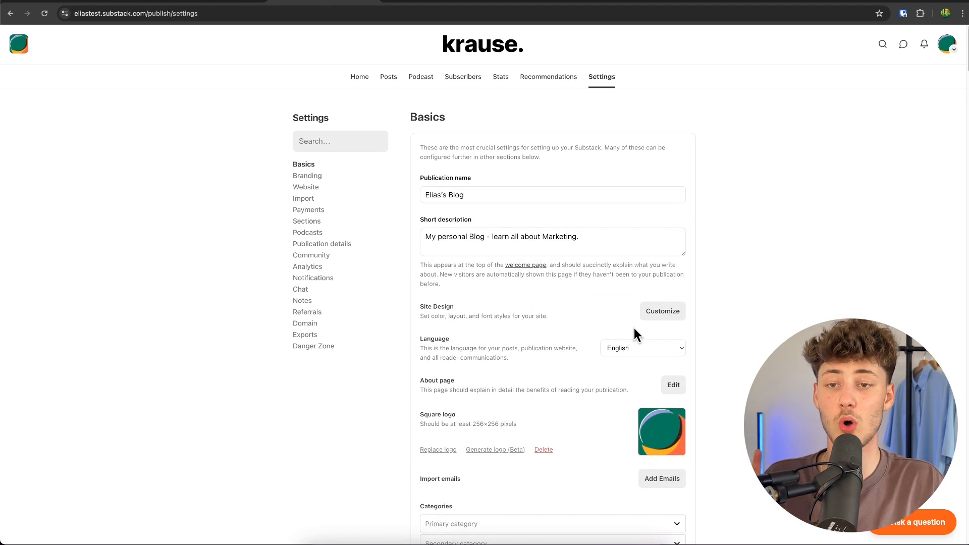
{"action": "left_click_drag", "start_coordinate": [224, 119], "coordinate": [770, 165]}
{"action": "left_click", "coordinate": [773, 165]}
{"action": "scroll", "coordinate": [768, 171], "scroll_direction": "down", "scroll_amount": 20}
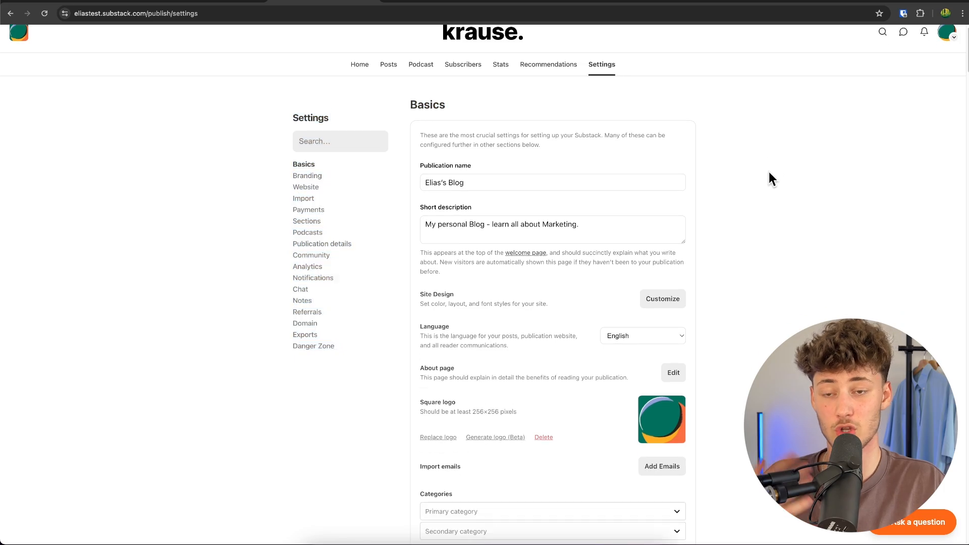
{"action": "scroll", "coordinate": [777, 199], "scroll_direction": "down", "scroll_amount": 15}
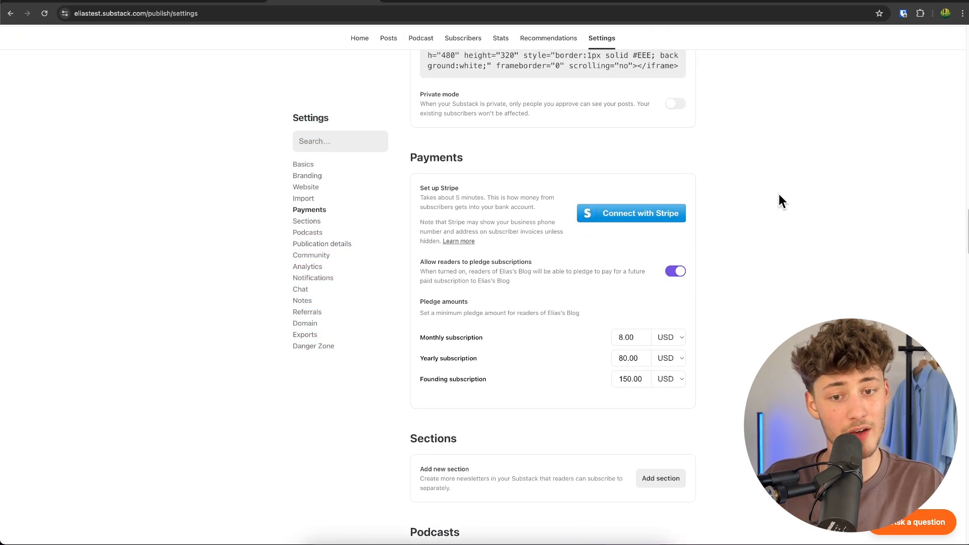
{"action": "scroll", "coordinate": [780, 202], "scroll_direction": "down", "scroll_amount": 10}
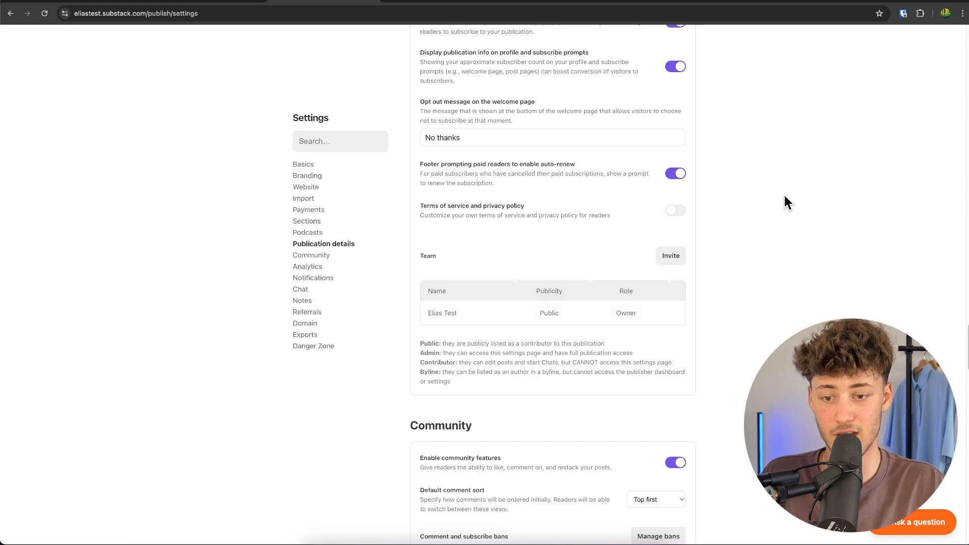
{"action": "scroll", "coordinate": [785, 194], "scroll_direction": "down", "scroll_amount": 8}
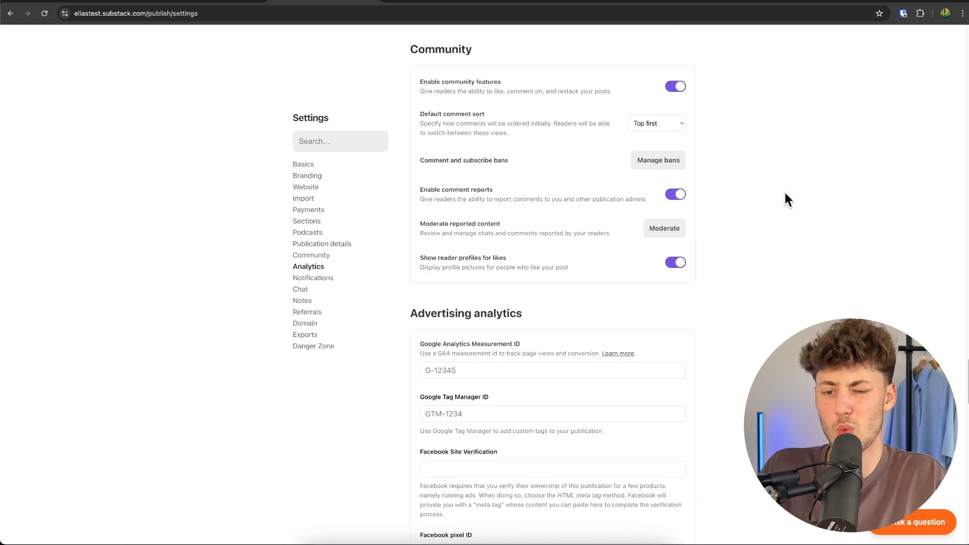
{"action": "scroll", "coordinate": [786, 194], "scroll_direction": "down", "scroll_amount": 12}
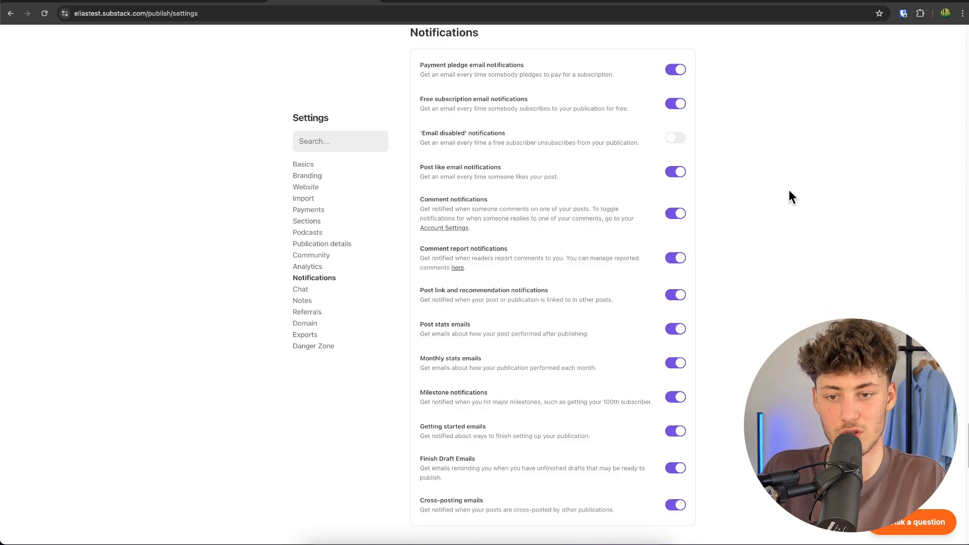
{"action": "scroll", "coordinate": [790, 191], "scroll_direction": "down", "scroll_amount": 7}
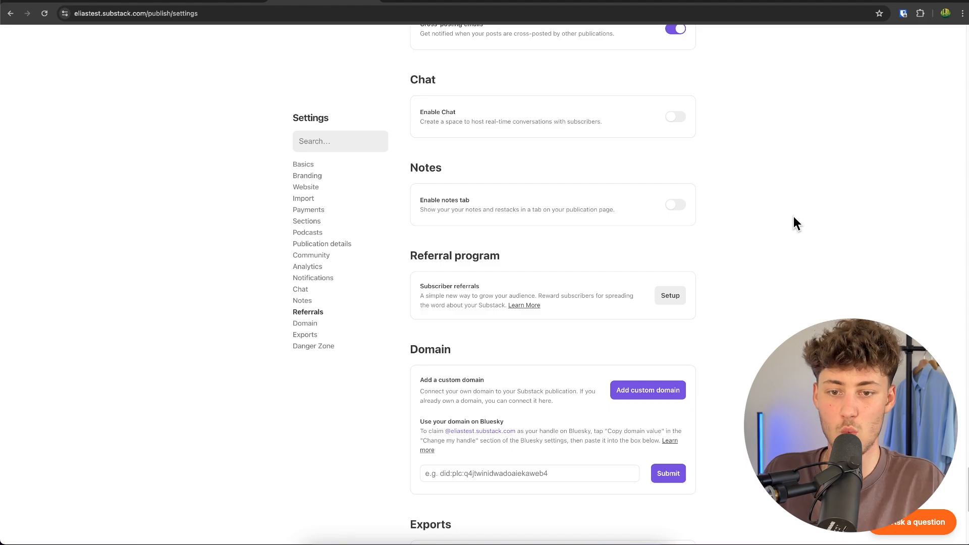
{"action": "scroll", "coordinate": [925, 250], "scroll_direction": "down", "scroll_amount": 5}
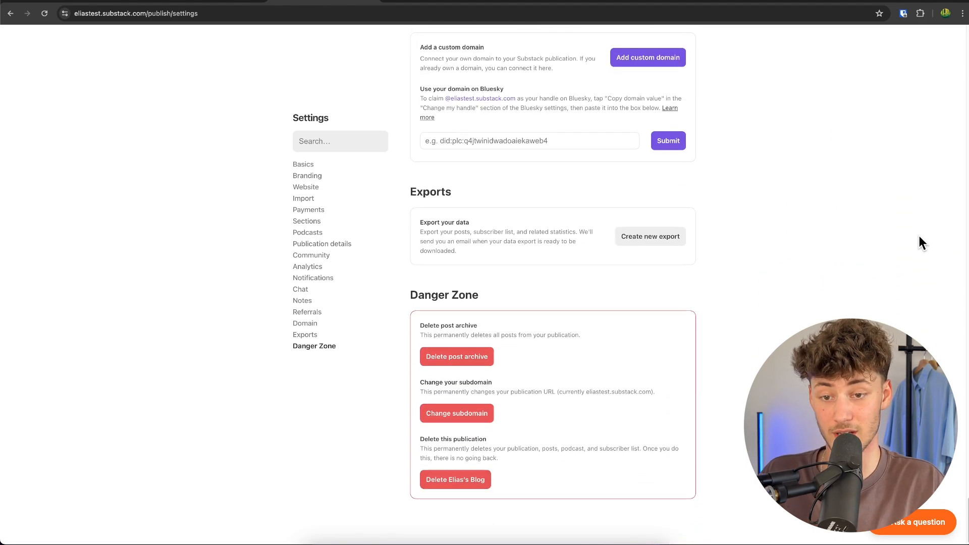
{"action": "scroll", "coordinate": [919, 235], "scroll_direction": "up", "scroll_amount": 3}
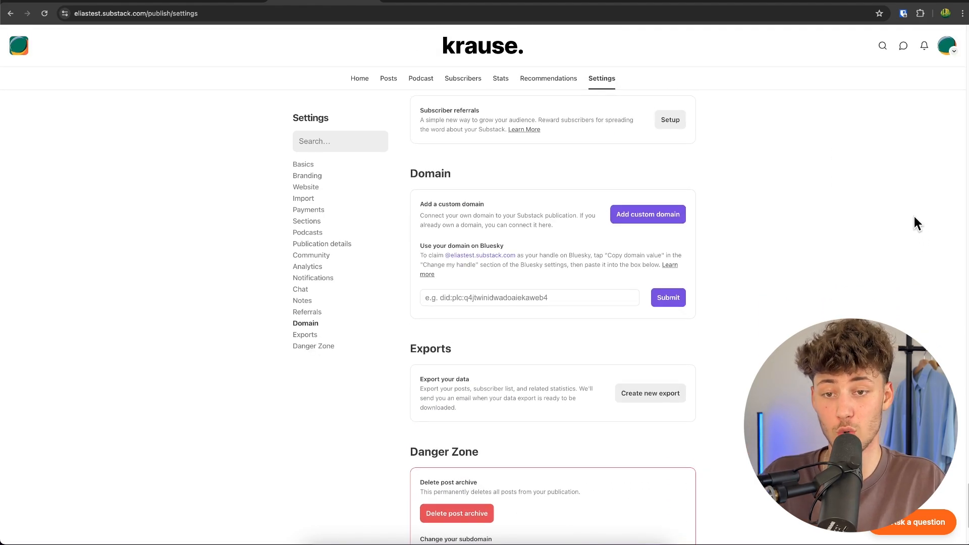
Find the referral program in the settings and open the subscriber referrals setup.
{"action": "scroll", "coordinate": [888, 190], "scroll_direction": "up", "scroll_amount": 2}
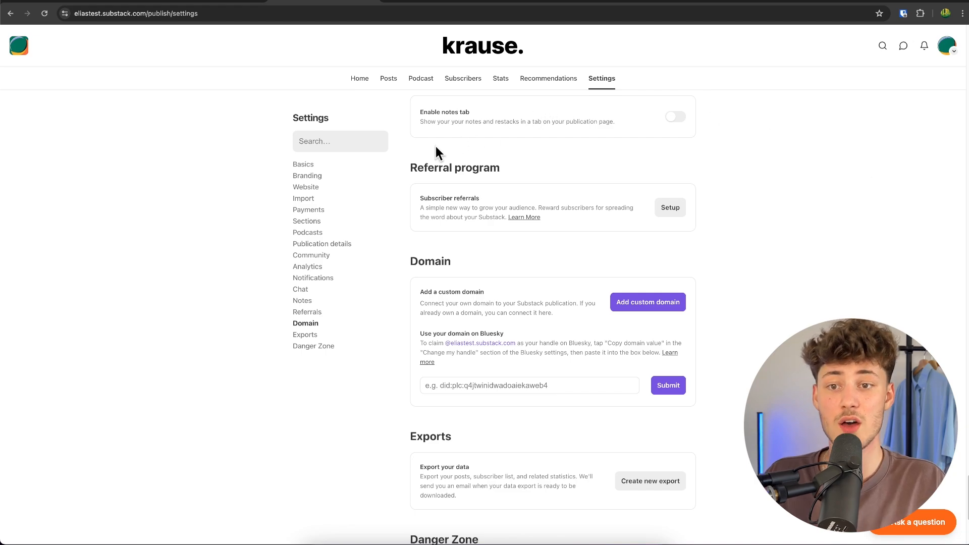
{"action": "left_click_drag", "start_coordinate": [417, 168], "coordinate": [569, 166]}
{"action": "left_click", "coordinate": [570, 167]}
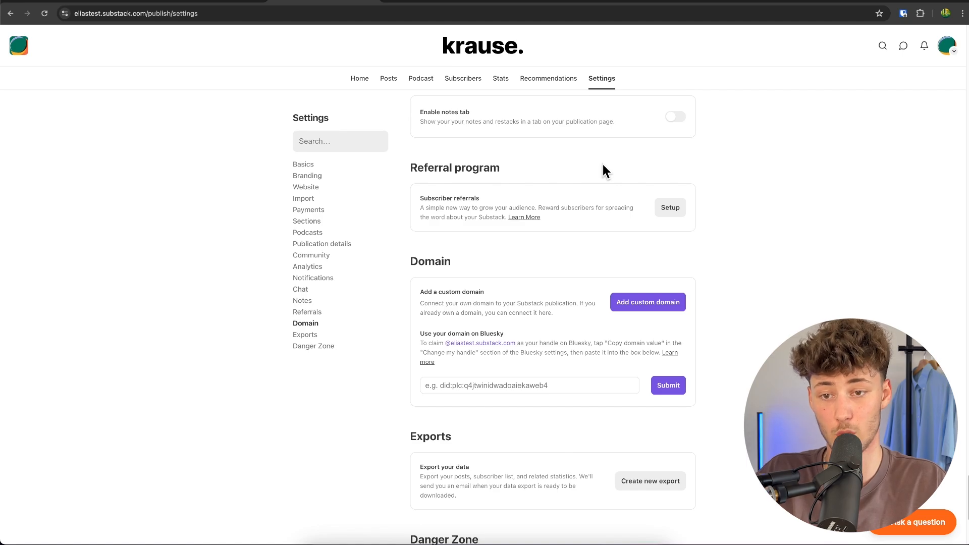
{"action": "left_click", "coordinate": [666, 208]}
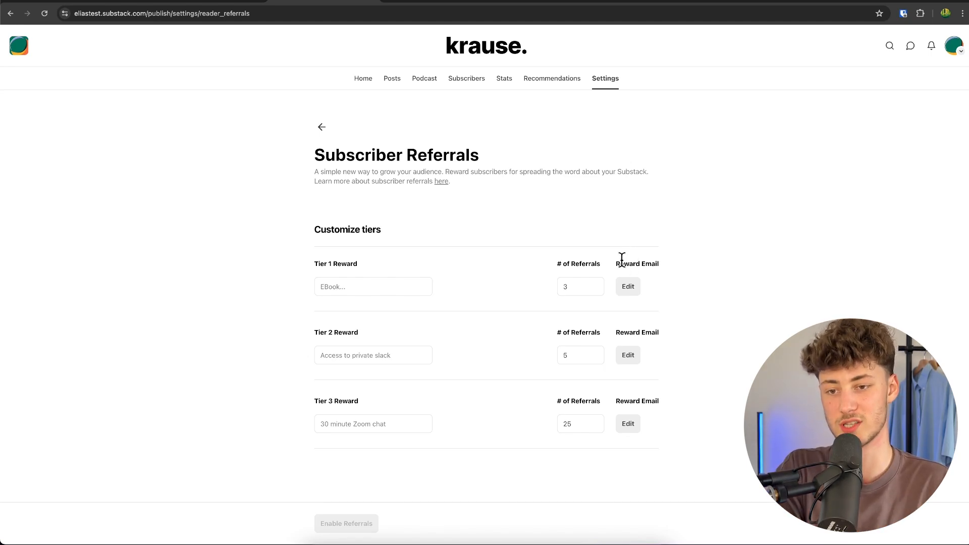
Set the Tier 1 referral reward to "Free Copy of Ebook" for 5 referrals.
{"action": "left_click_drag", "start_coordinate": [311, 265], "coordinate": [577, 288]}
{"action": "left_click", "coordinate": [505, 270]}
{"action": "double_click", "coordinate": [577, 286]}
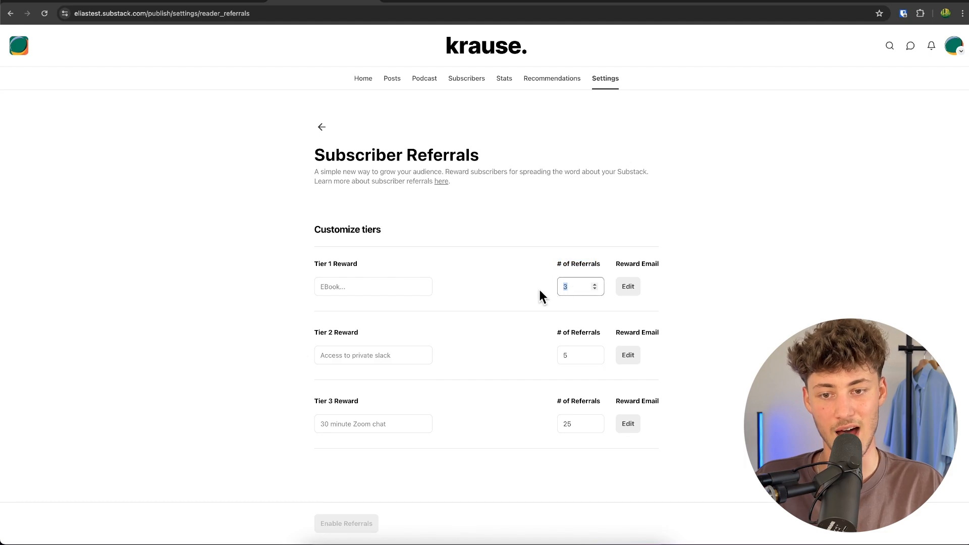
{"action": "type", "text": "6"}
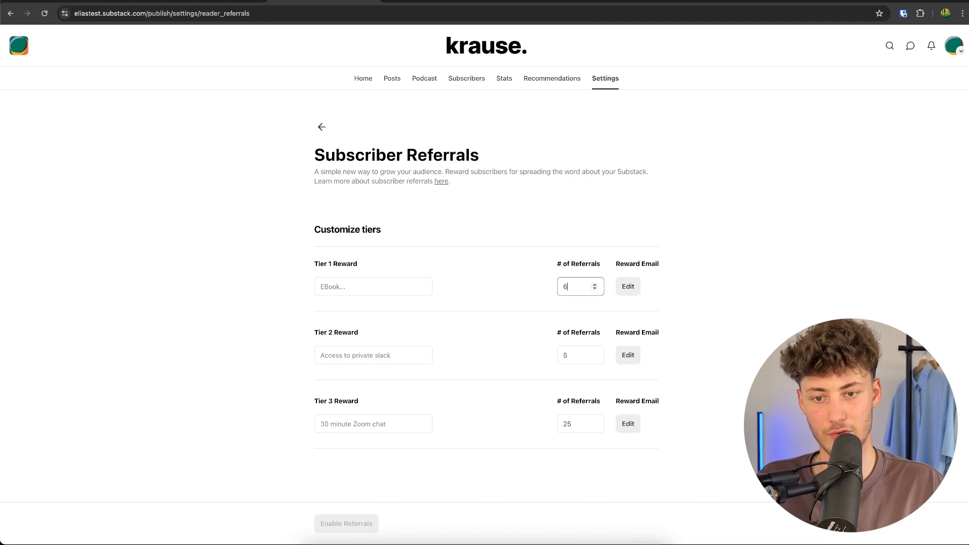
{"action": "key", "text": "BackSpace"}
{"action": "type", "text": "5"}
{"action": "left_click", "coordinate": [383, 285]}
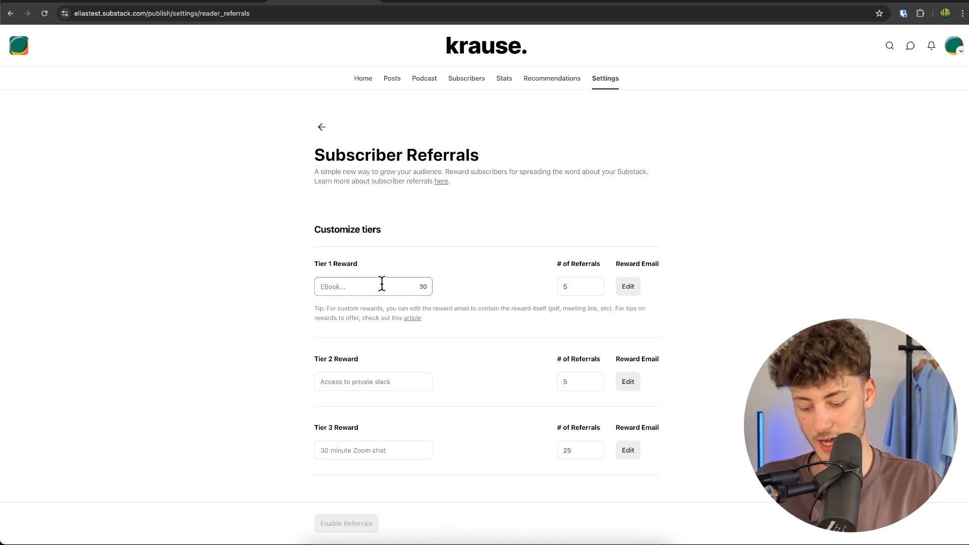
{"action": "type", "text": "Free Copy of"}
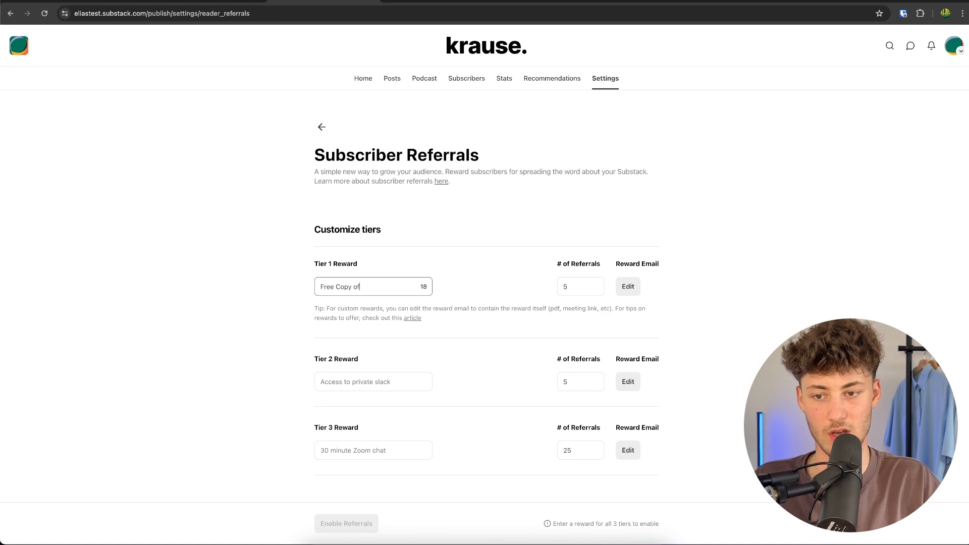
{"action": "type", "text": " Ebook"}
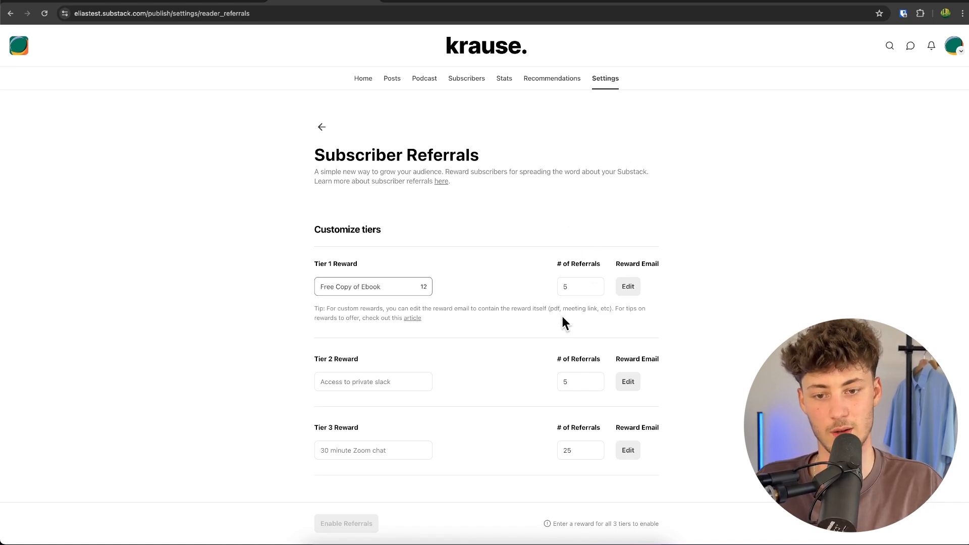
Set the Tier 2 referral reward to "-10% DISCOUNT CODE" for 20 referrals.
{"action": "left_click", "coordinate": [574, 379]}
{"action": "left_click_drag", "start_coordinate": [579, 354], "coordinate": [558, 348]}
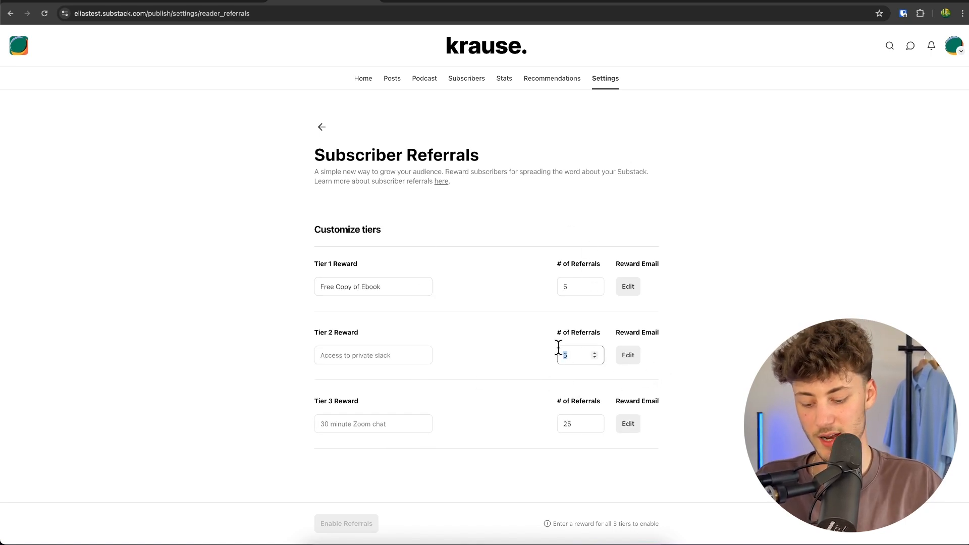
{"action": "type", "text": "20"}
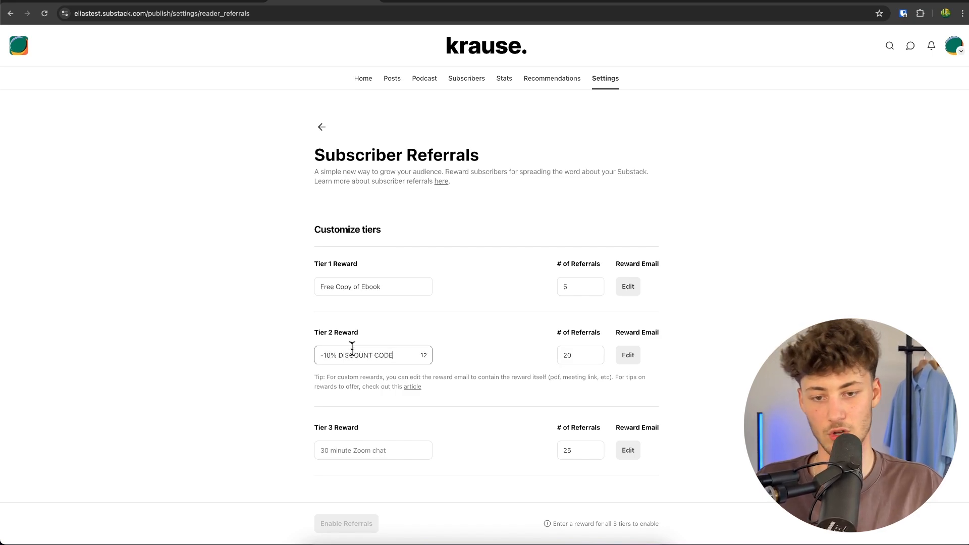
{"action": "left_click", "coordinate": [540, 303]}
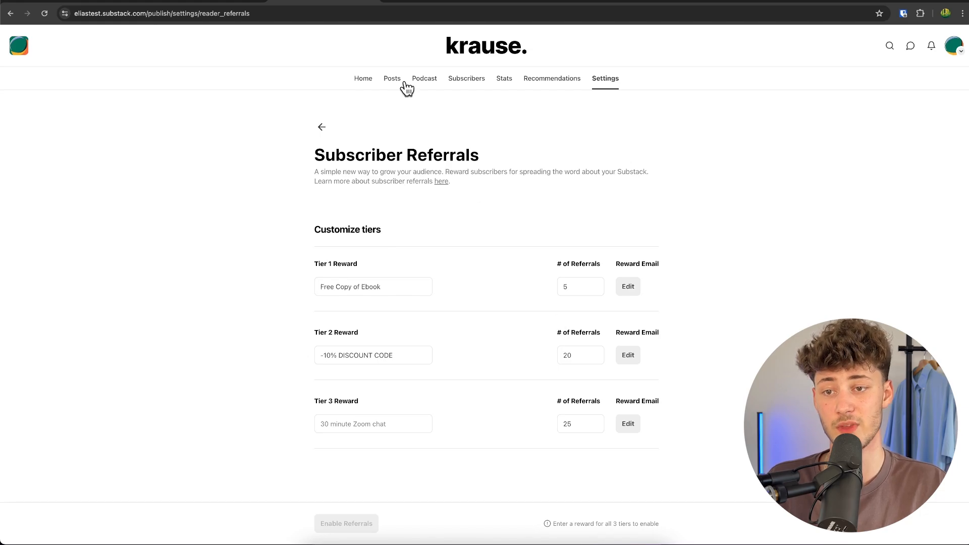
Return to the settings, open the custom domain setup and read the fee for using an own domain.
{"action": "left_click", "coordinate": [323, 121]}
{"action": "scroll", "coordinate": [684, 378], "scroll_direction": "down", "scroll_amount": 20}
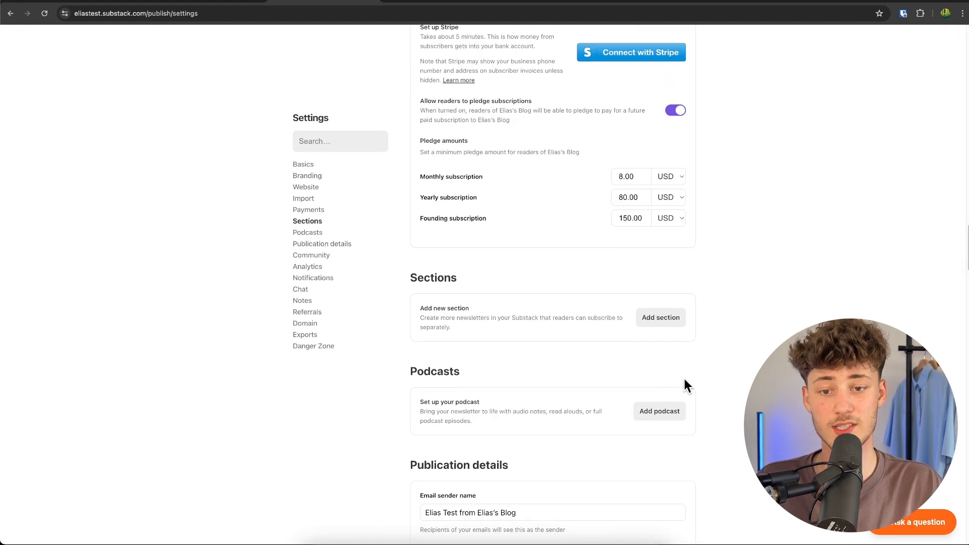
{"action": "scroll", "coordinate": [686, 384], "scroll_direction": "down", "scroll_amount": 10}
{"action": "left_click", "coordinate": [307, 324]}
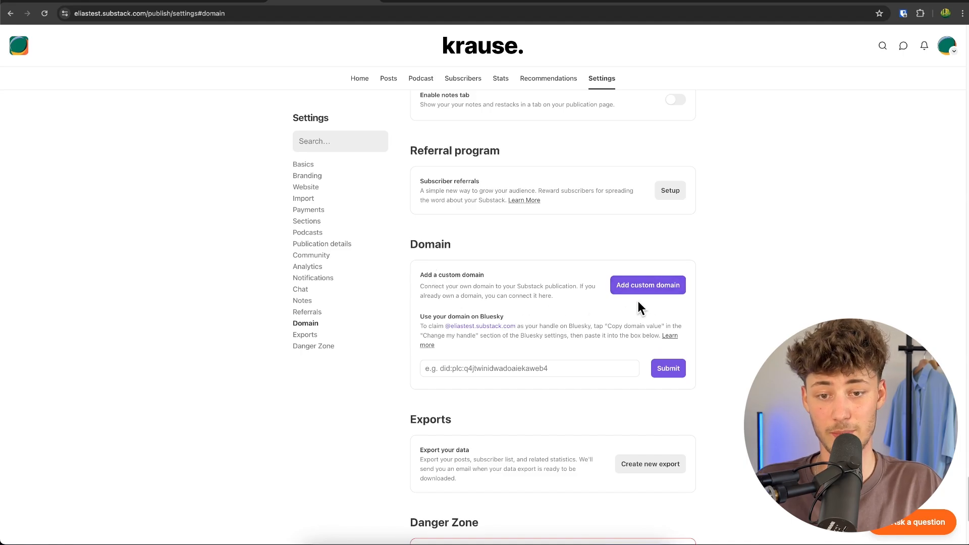
{"action": "left_click", "coordinate": [662, 288]}
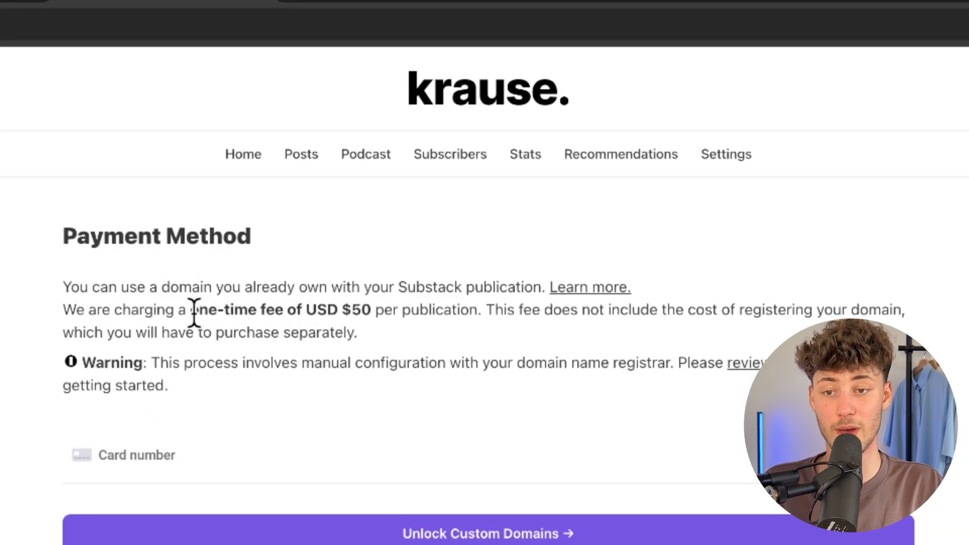
{"action": "left_click_drag", "start_coordinate": [195, 313], "coordinate": [366, 309]}
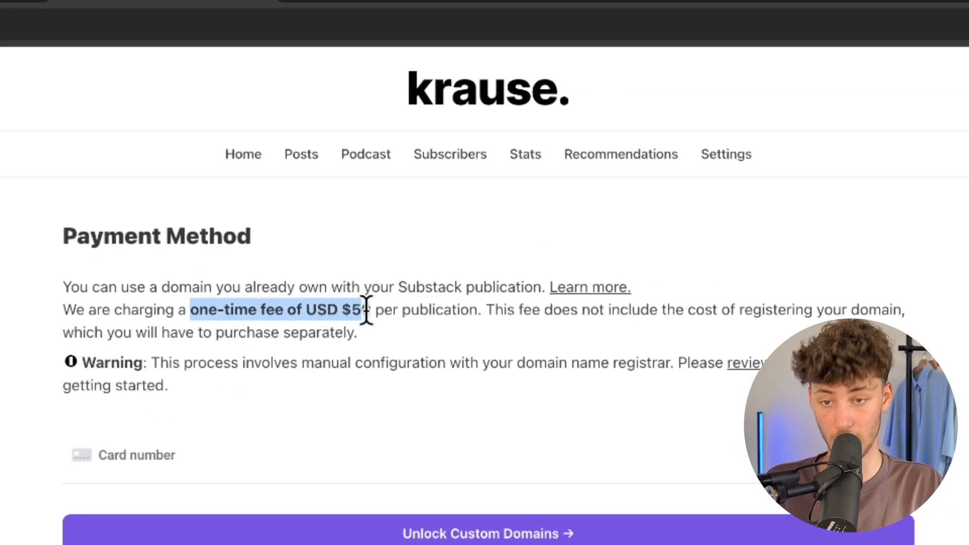
{"action": "left_click", "coordinate": [499, 325]}
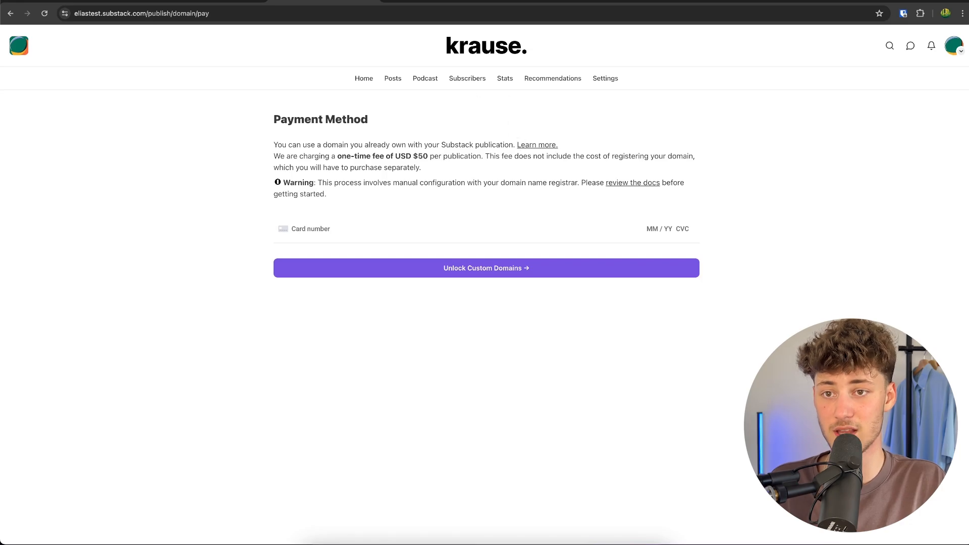
Switch to the Hostinger website and examine its hosting and free domain offer.
{"action": "left_click", "coordinate": [419, 1]}
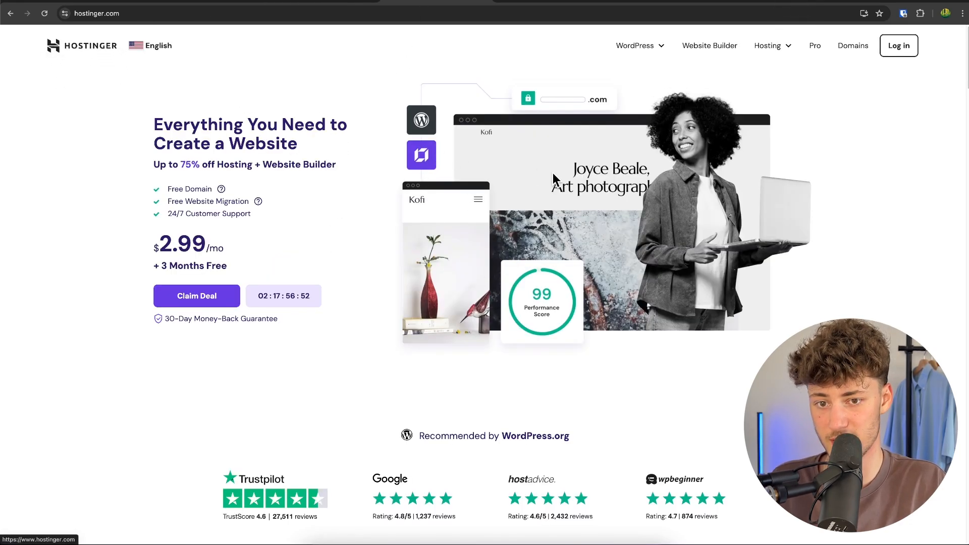
{"action": "scroll", "coordinate": [558, 176], "scroll_direction": "down", "scroll_amount": 1}
{"action": "scroll", "coordinate": [556, 174], "scroll_direction": "up", "scroll_amount": 1}
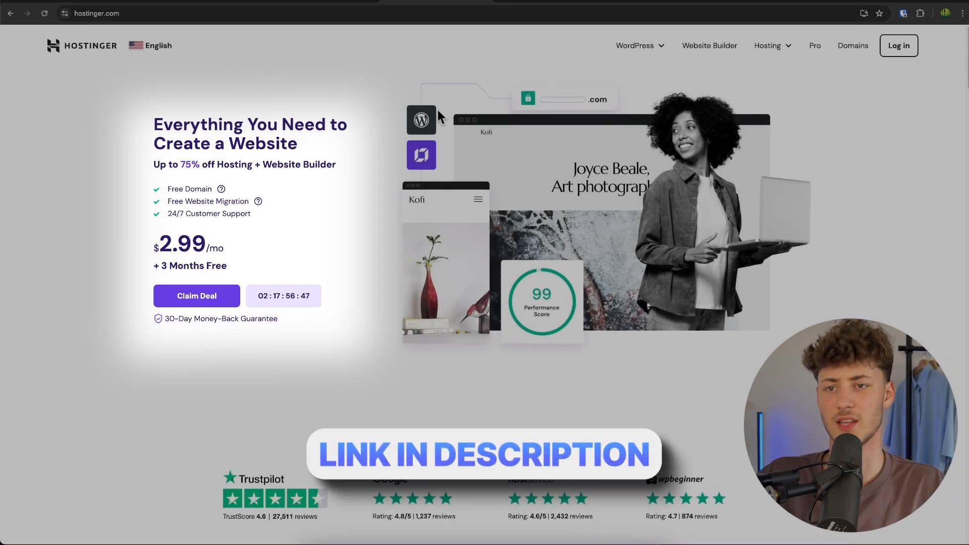
Switch back to Substack and open the publication's posts overview.
{"action": "left_click", "coordinate": [309, 3]}
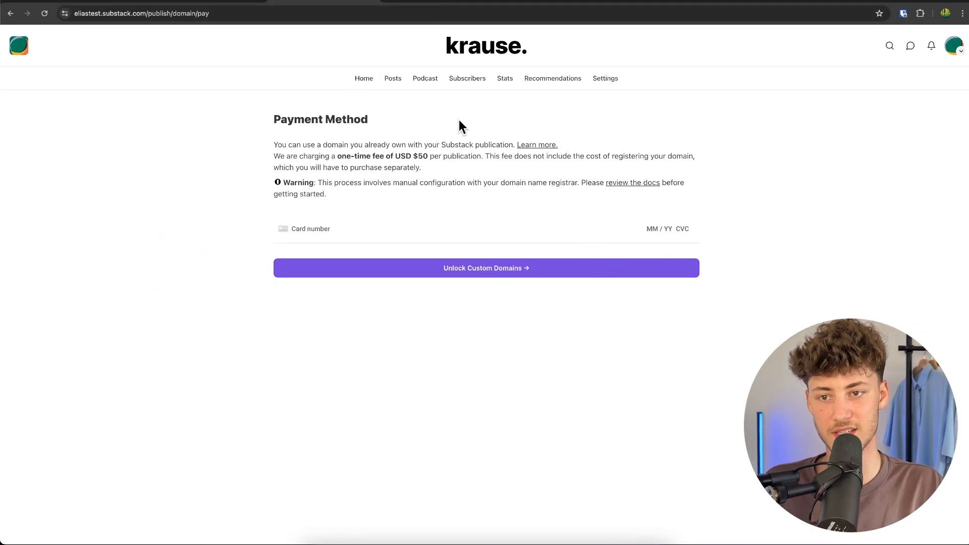
{"action": "left_click", "coordinate": [392, 83]}
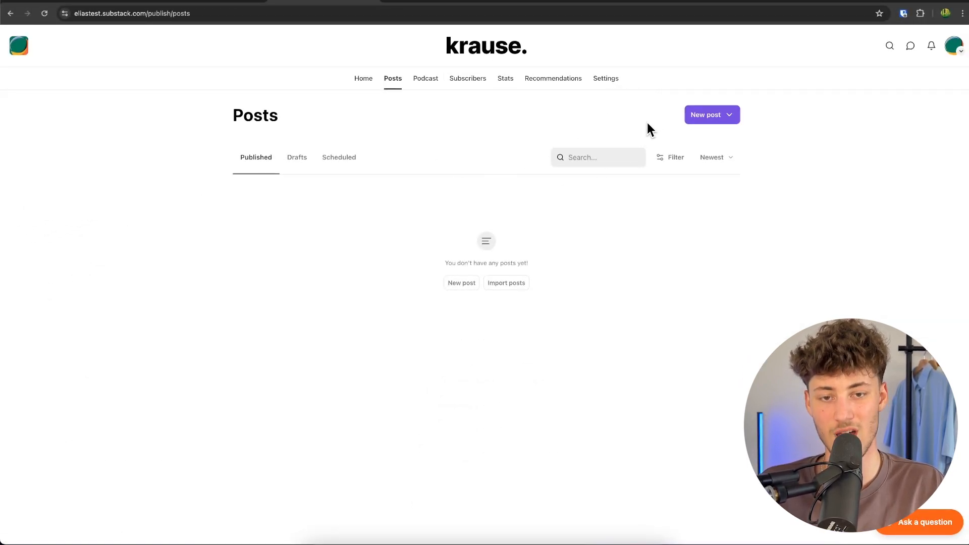
Create a new text post and add the referral button with its caption about starting a Substack.
{"action": "left_click", "coordinate": [706, 122]}
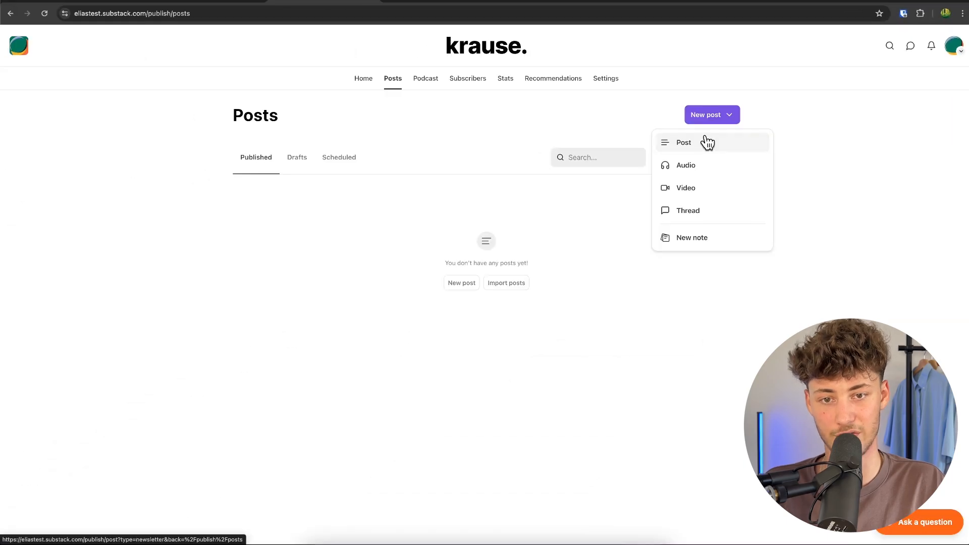
{"action": "left_click", "coordinate": [706, 143]}
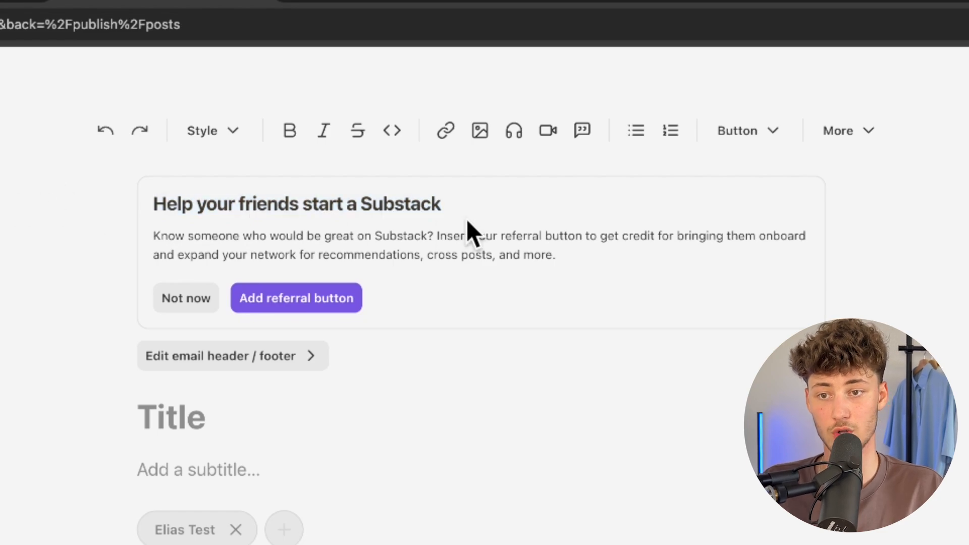
{"action": "left_click", "coordinate": [294, 300]}
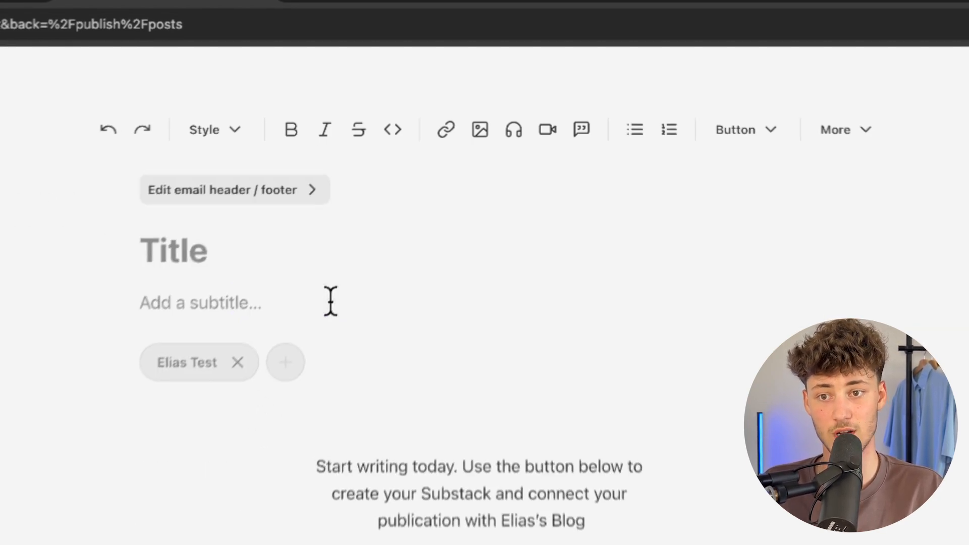
{"action": "left_click_drag", "start_coordinate": [406, 235], "coordinate": [605, 272]}
{"action": "left_click", "coordinate": [606, 276]}
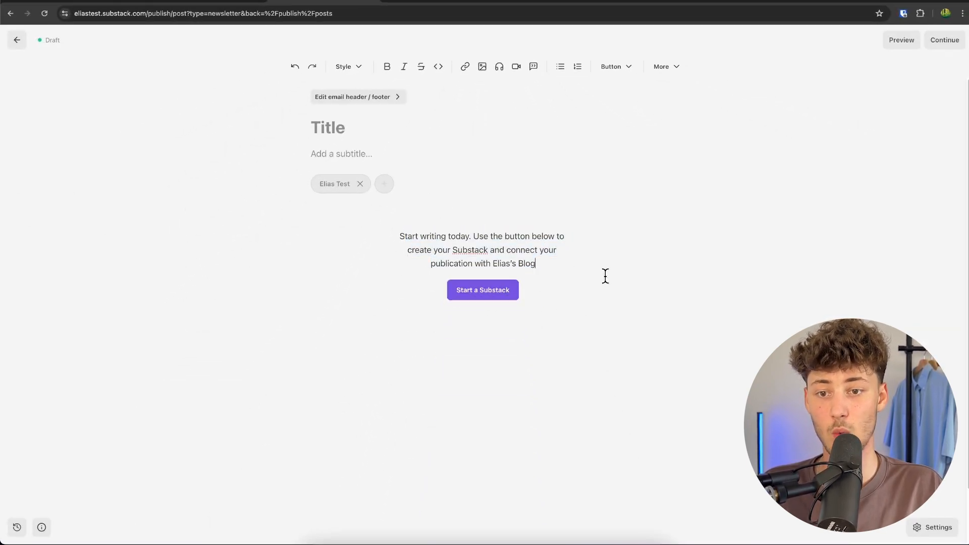
{"action": "left_click_drag", "start_coordinate": [535, 262], "coordinate": [588, 280]}
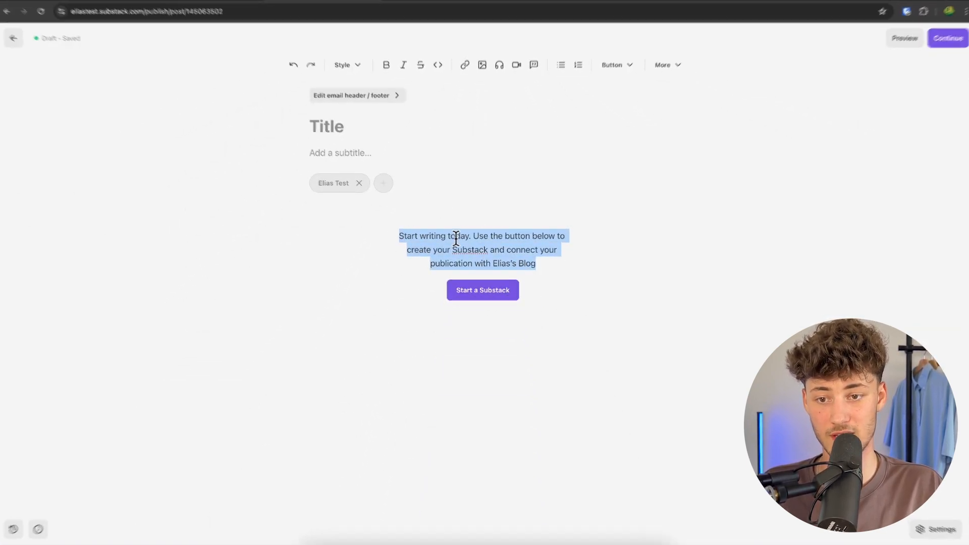
{"action": "left_click", "coordinate": [418, 235]}
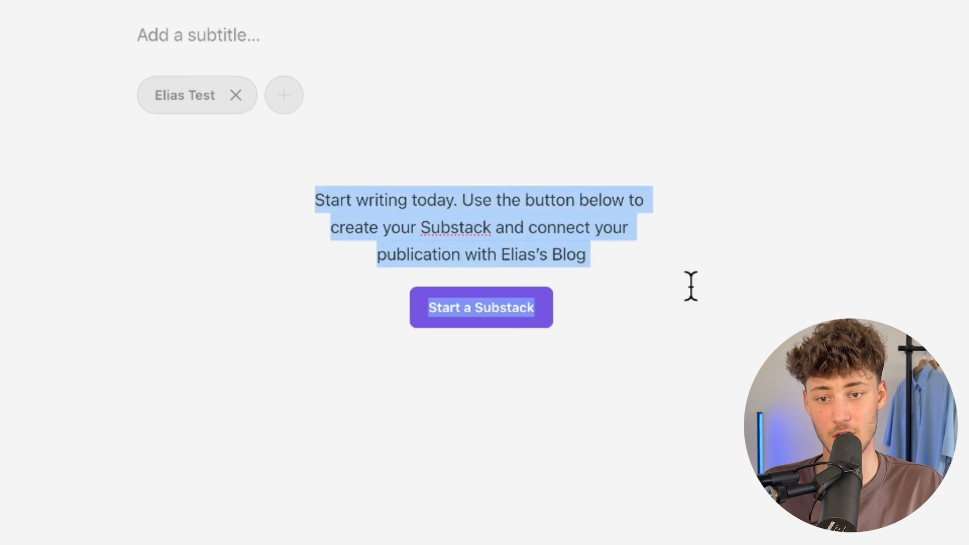
{"action": "left_click", "coordinate": [588, 279]}
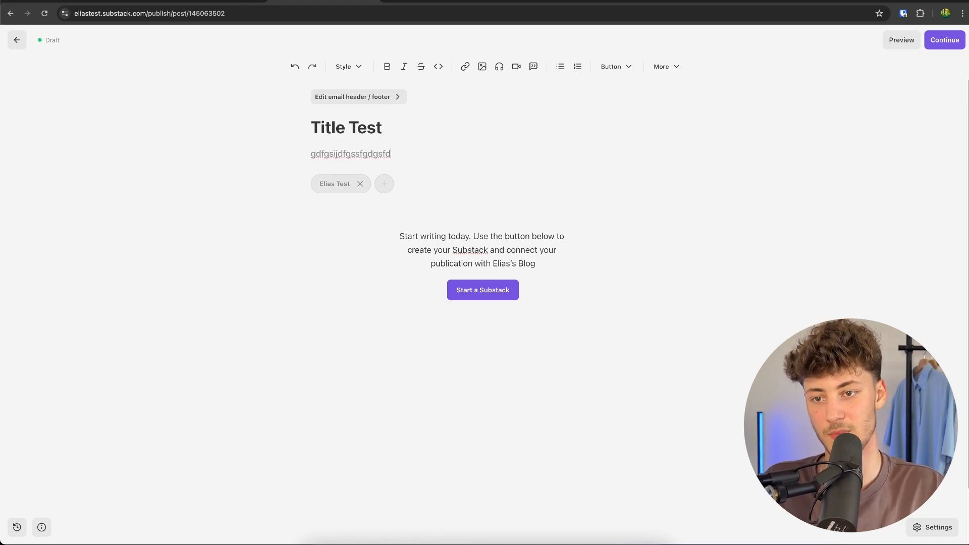
Insert the "Middle of Nowhere" stock photo of an airplane in a green forest into the post.
{"action": "left_click_drag", "start_coordinate": [313, 123], "coordinate": [471, 180]}
{"action": "left_click", "coordinate": [472, 167]}
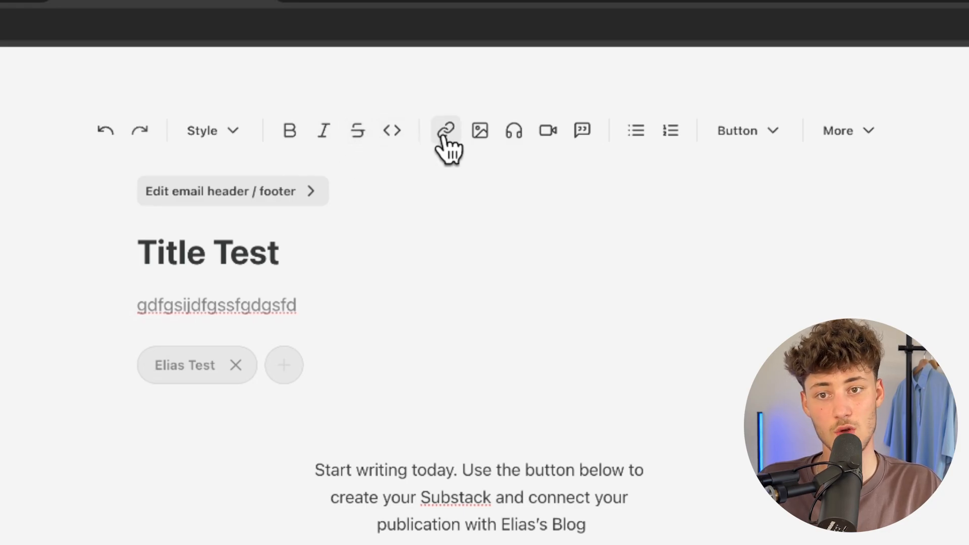
{"action": "left_click", "coordinate": [479, 135]}
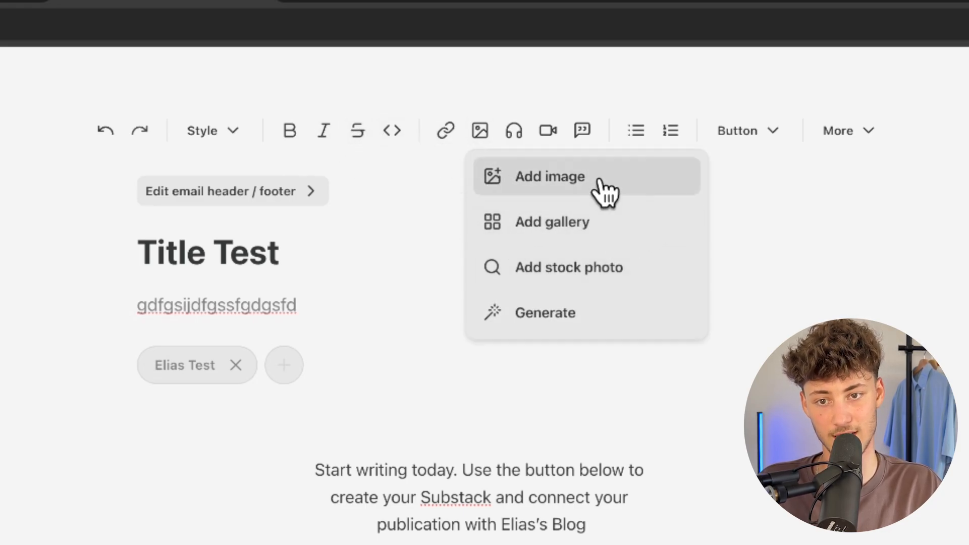
{"action": "left_click", "coordinate": [584, 277]}
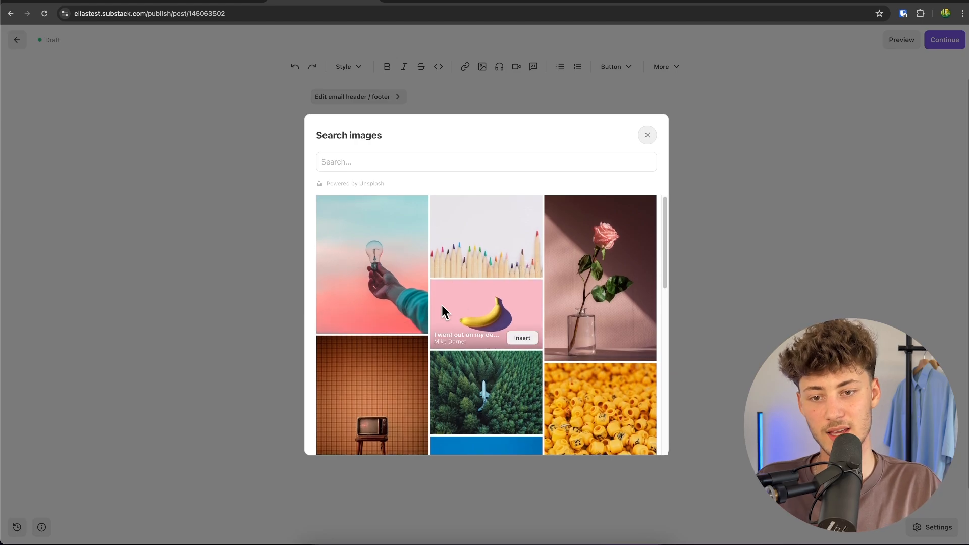
{"action": "scroll", "coordinate": [501, 298], "scroll_direction": "down", "scroll_amount": 6}
{"action": "scroll", "coordinate": [503, 307], "scroll_direction": "up", "scroll_amount": 4}
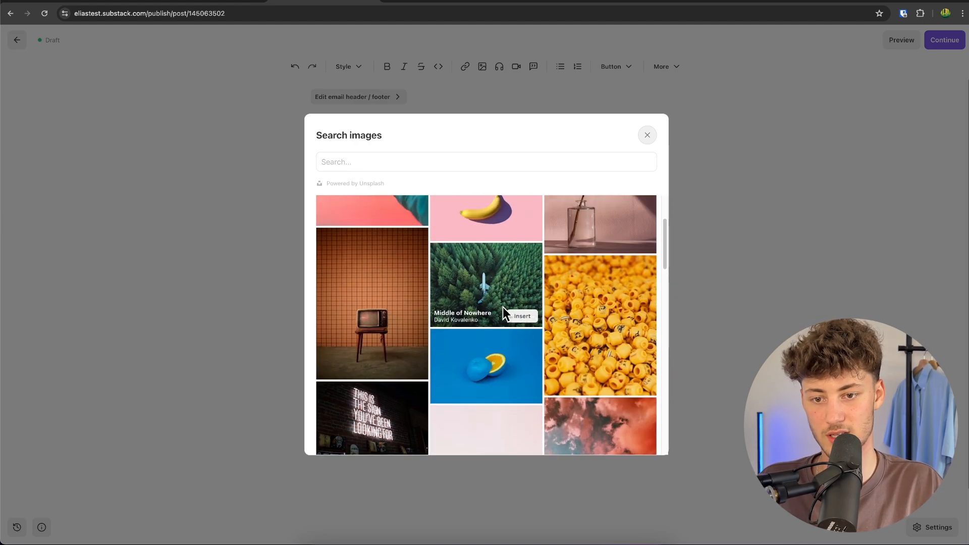
{"action": "left_click", "coordinate": [530, 316]}
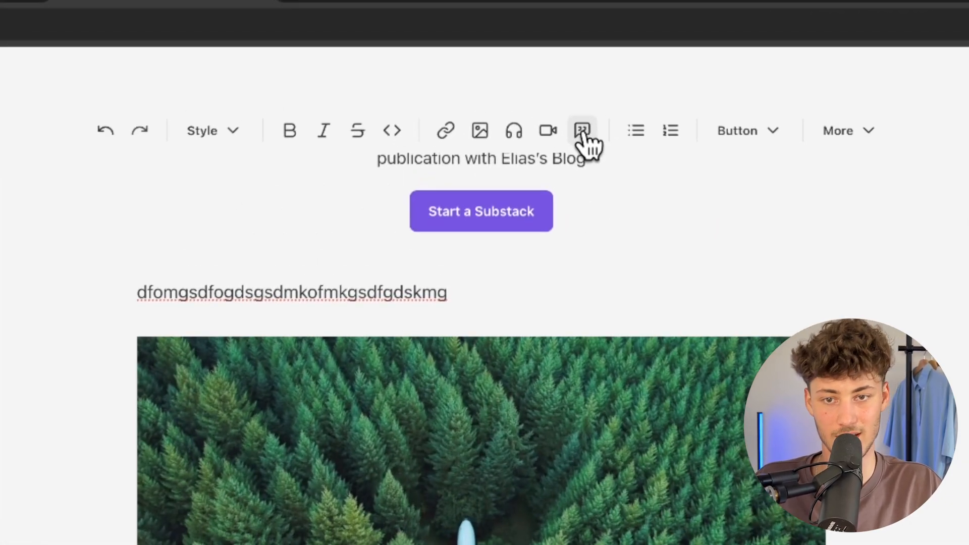
Add a bulleted list below the photo with the items "sdfasdfas", "asdfadfsfd" and "afsd".
{"action": "left_click", "coordinate": [534, 68]}
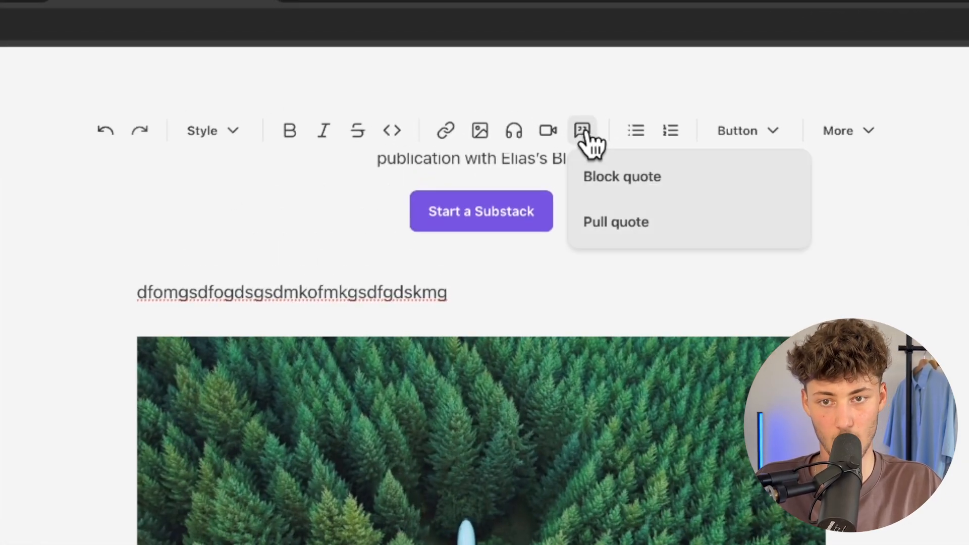
{"action": "left_click", "coordinate": [635, 135]}
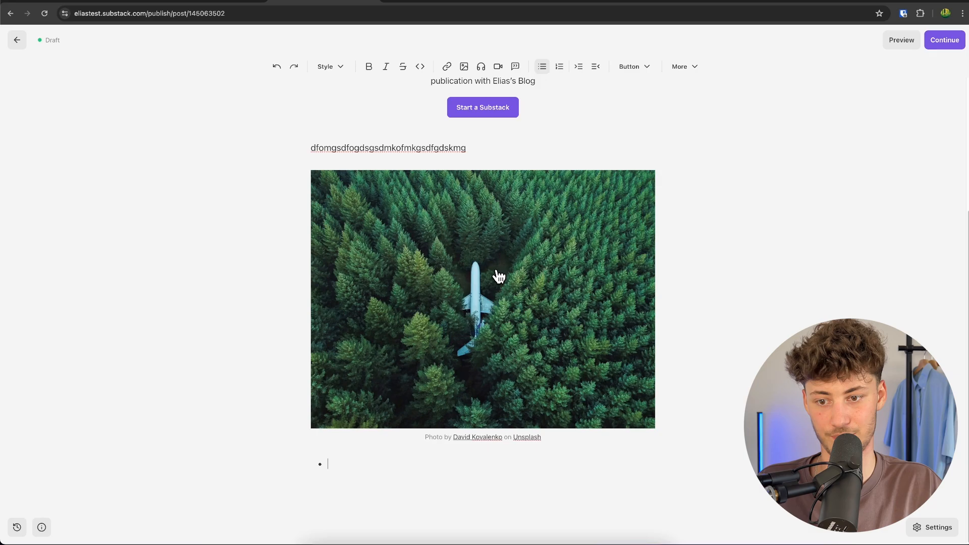
{"action": "type", "text": "sdfasdfas"}
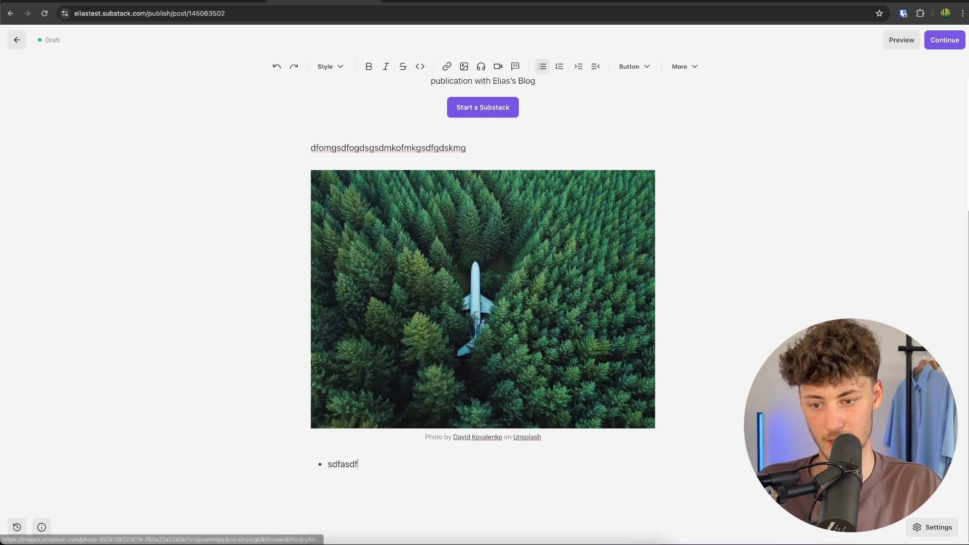
{"action": "key", "text": "Return"}
{"action": "type", "text": "afsd"}
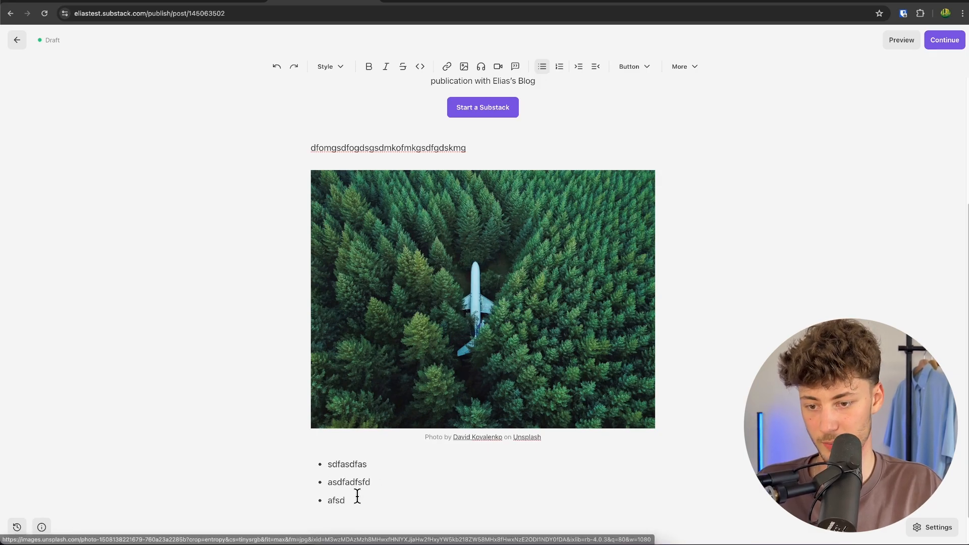
{"action": "left_click_drag", "start_coordinate": [356, 499], "coordinate": [473, 422]}
Insert a Subscribe button without a caption below the bulleted list.
{"action": "scroll", "coordinate": [645, 163], "scroll_direction": "down", "scroll_amount": 1}
{"action": "left_click", "coordinate": [629, 69]}
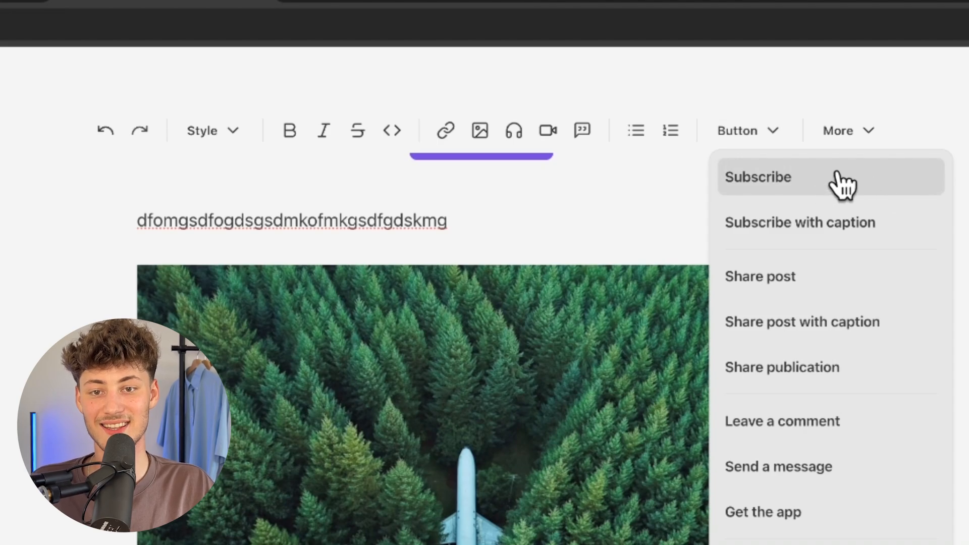
{"action": "left_click", "coordinate": [866, 181]}
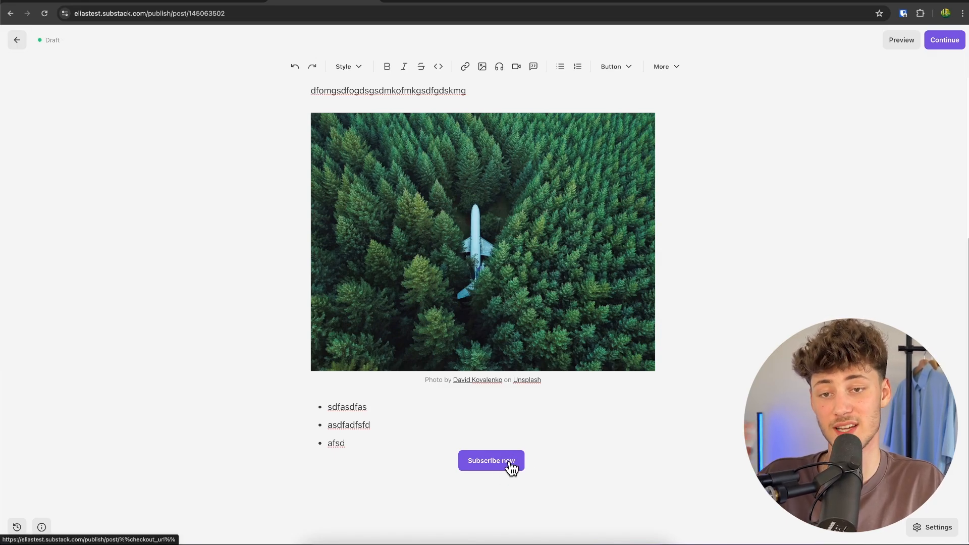
Try to create a custom button with the text "dfsgdsfgdsfg" and the URL "fbdfgs".
{"action": "left_click", "coordinate": [629, 66]}
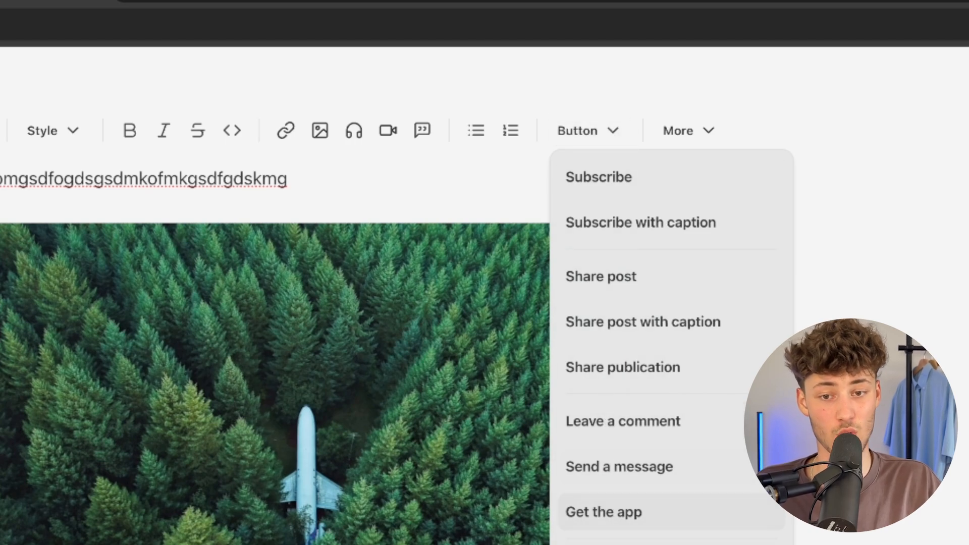
{"action": "left_click", "coordinate": [763, 543]}
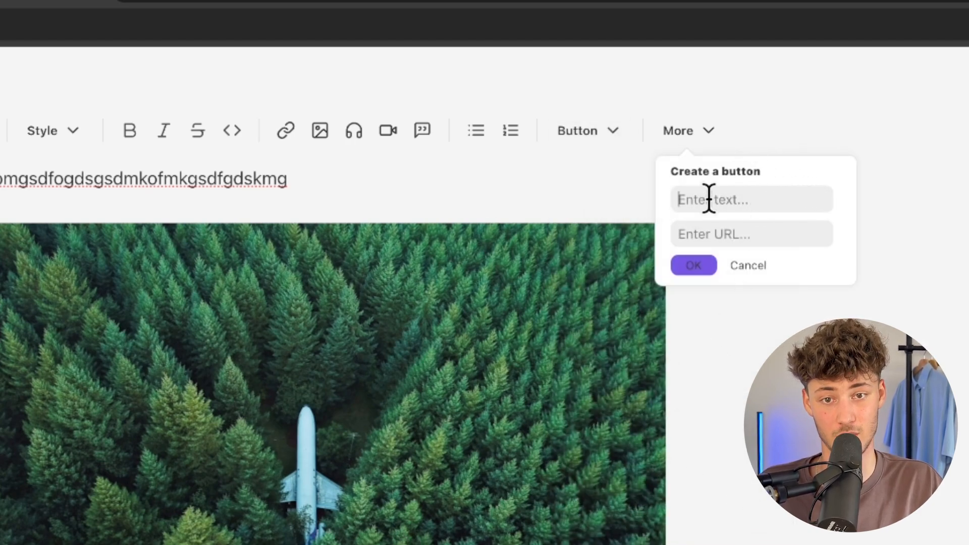
{"action": "type", "text": "dfsgdsfgdsfg"}
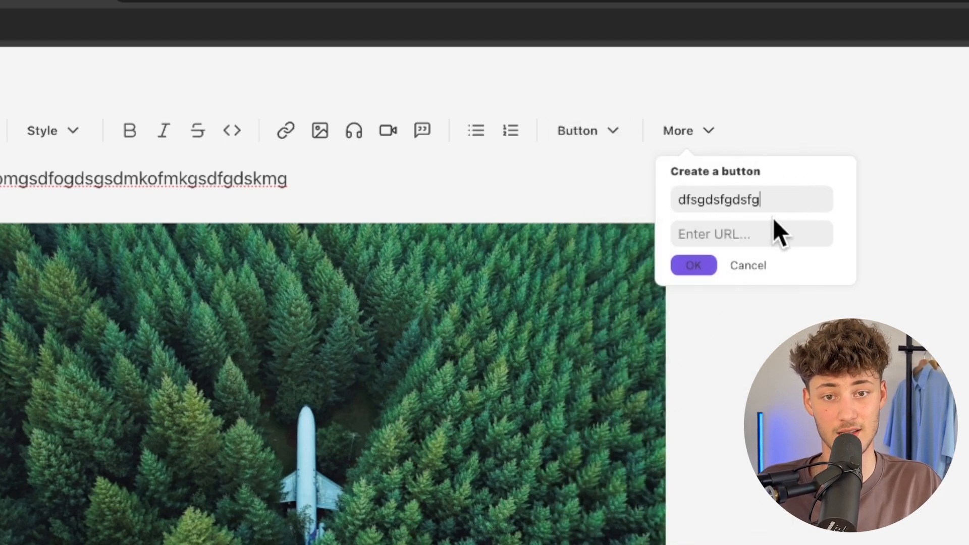
{"action": "left_click", "coordinate": [695, 266]}
{"action": "type", "text": "fb"}
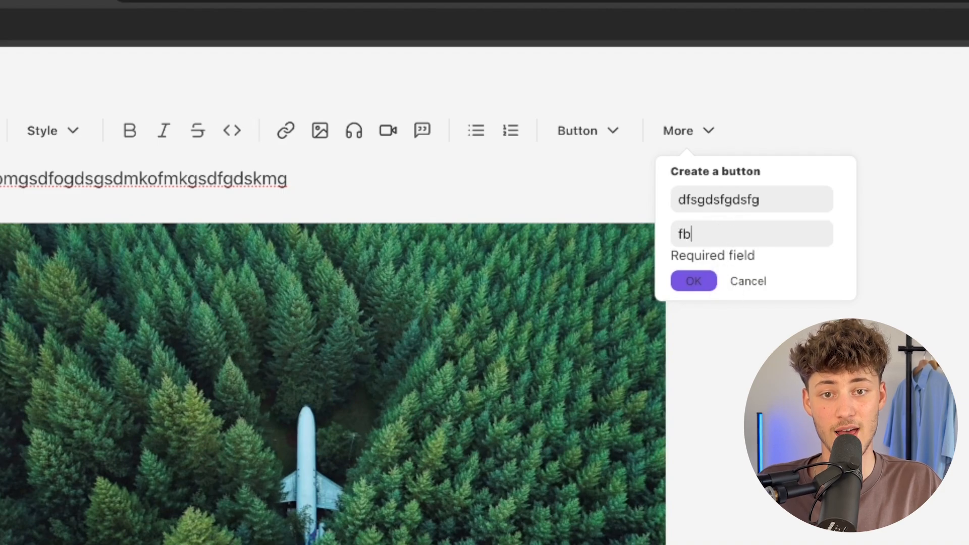
{"action": "type", "text": "dfgs"}
{"action": "left_click", "coordinate": [695, 281]}
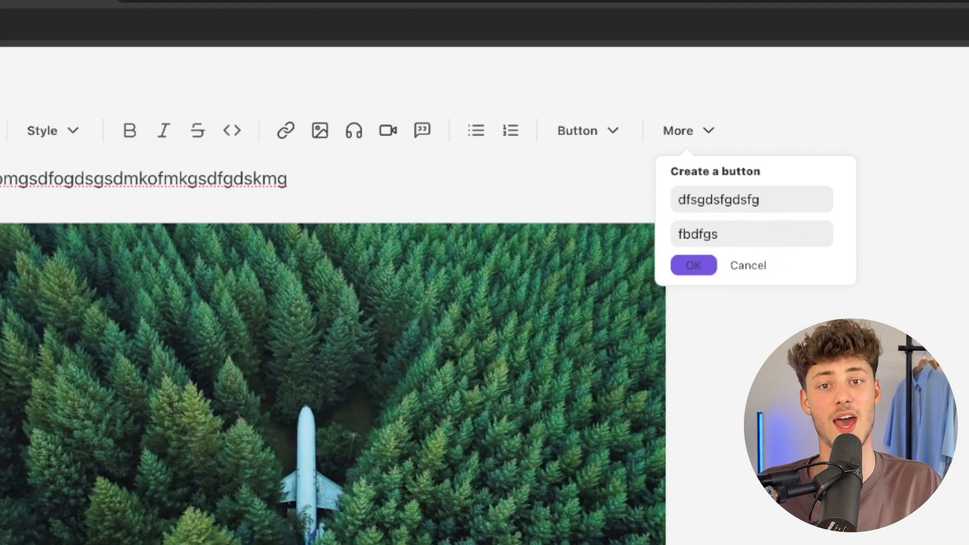
{"action": "key", "text": "Escape"}
Insert a poll below the Subscribe button and open it for editing.
{"action": "left_click", "coordinate": [684, 130]}
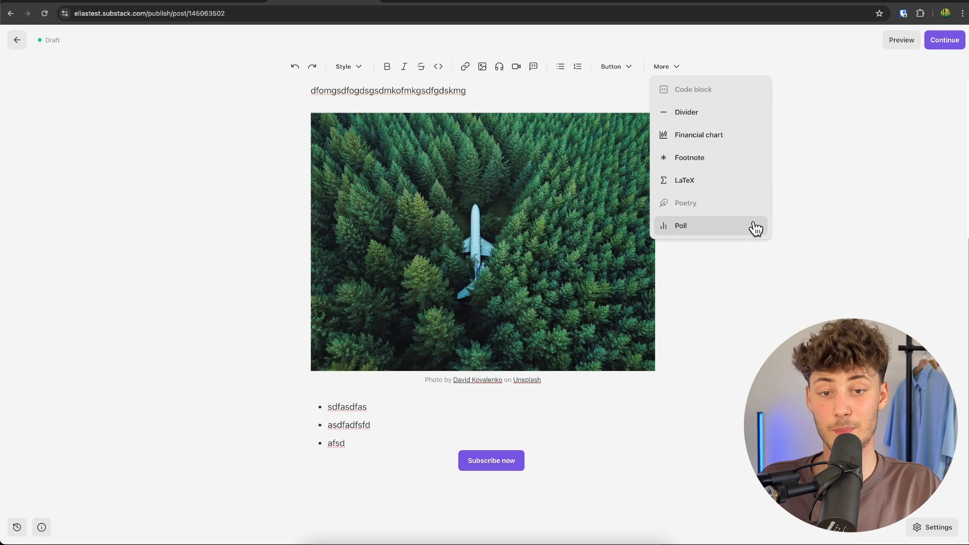
{"action": "left_click", "coordinate": [853, 448]}
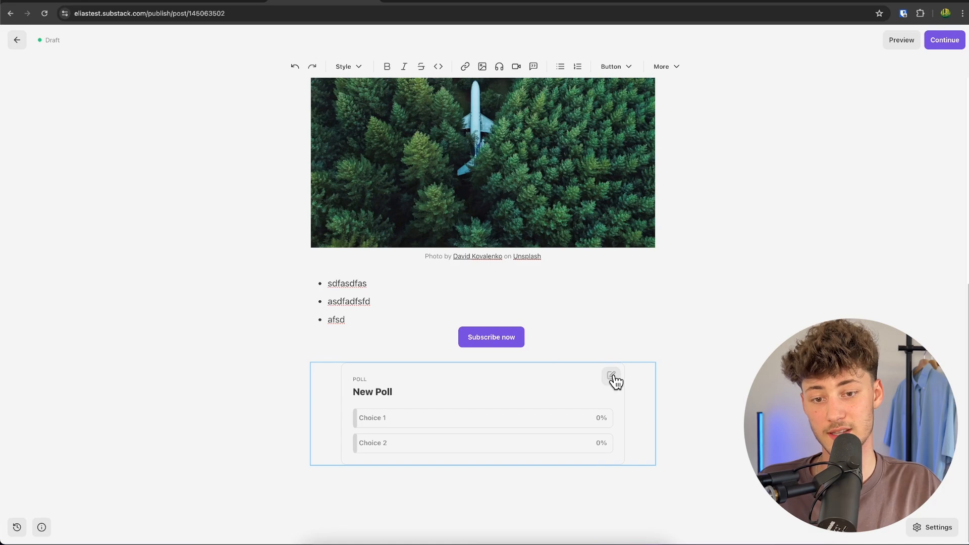
{"action": "left_click", "coordinate": [615, 380]}
Try the poll question "What do you want to learn more about?" with a length of 3 days, and discard the changes.
{"action": "type", "text": "Waht d"}
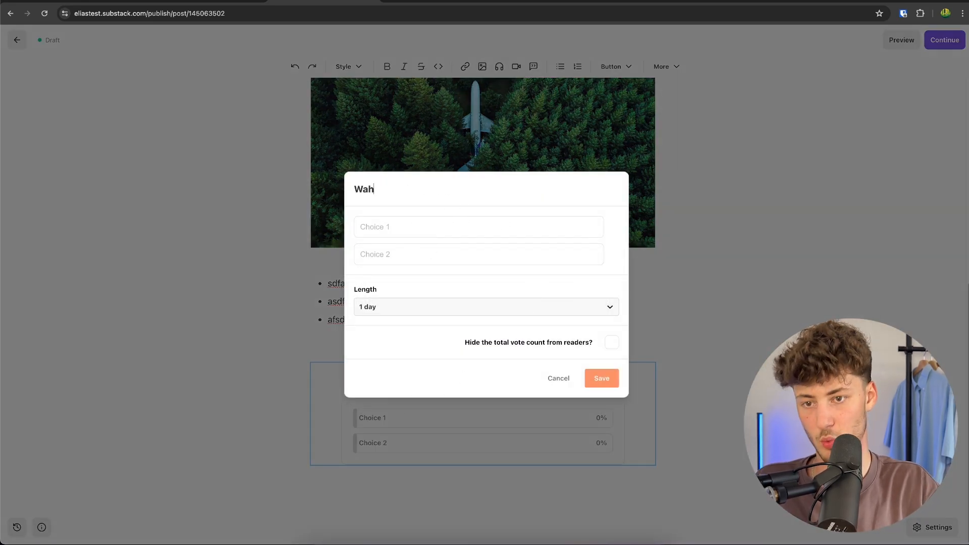
{"action": "key", "text": "BackSpace"}
{"action": "key", "text": "BackSpace"}
{"action": "key", "text": "BackSpace"}
{"action": "key", "text": "BackSpace"}
{"action": "key", "text": "BackSpace"}
{"action": "type", "text": "hat do y"}
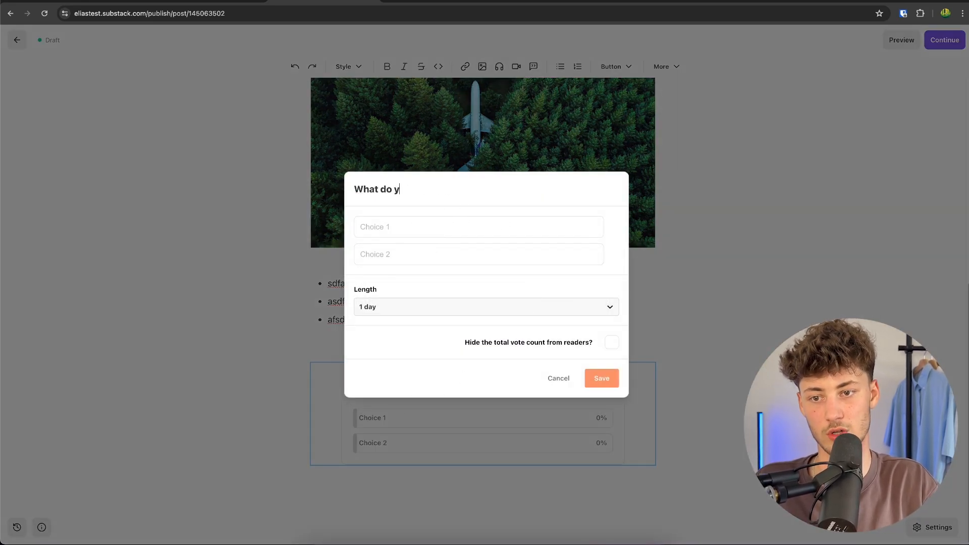
{"action": "type", "text": "ou want to learn mo"}
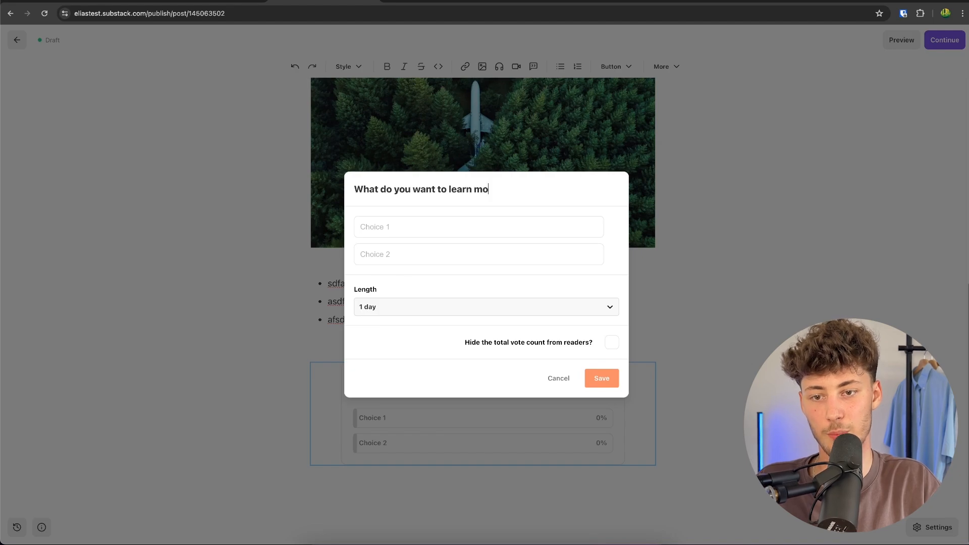
{"action": "type", "text": "re about?"}
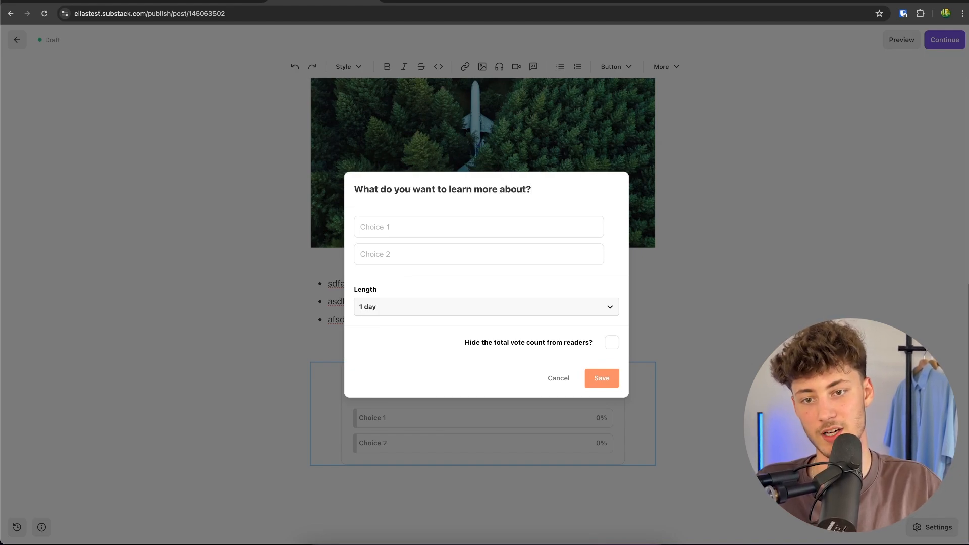
{"action": "left_click", "coordinate": [442, 306]}
{"action": "left_click", "coordinate": [479, 362]}
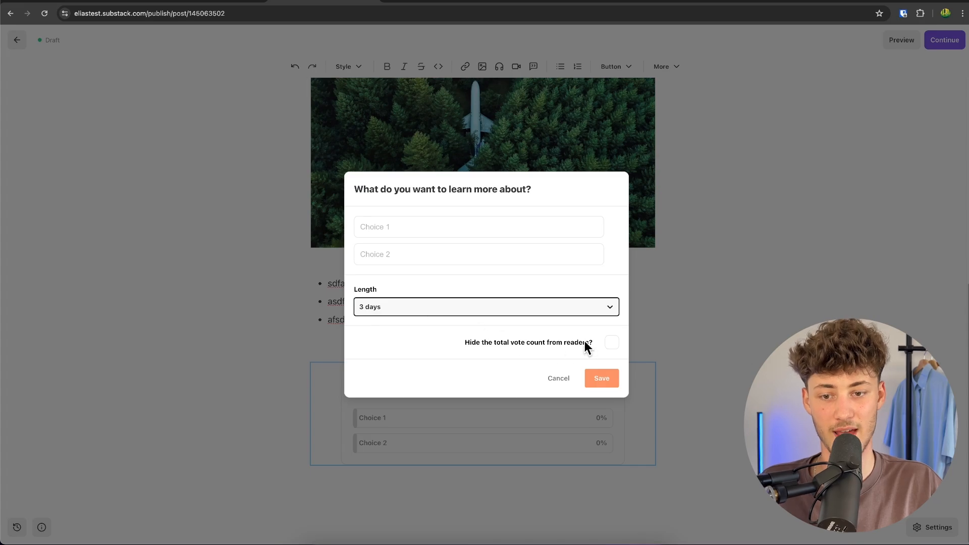
{"action": "left_click", "coordinate": [558, 379]}
Continue to the post's publishing options and examine who can read the post and who can comment on it.
{"action": "left_click", "coordinate": [944, 40]}
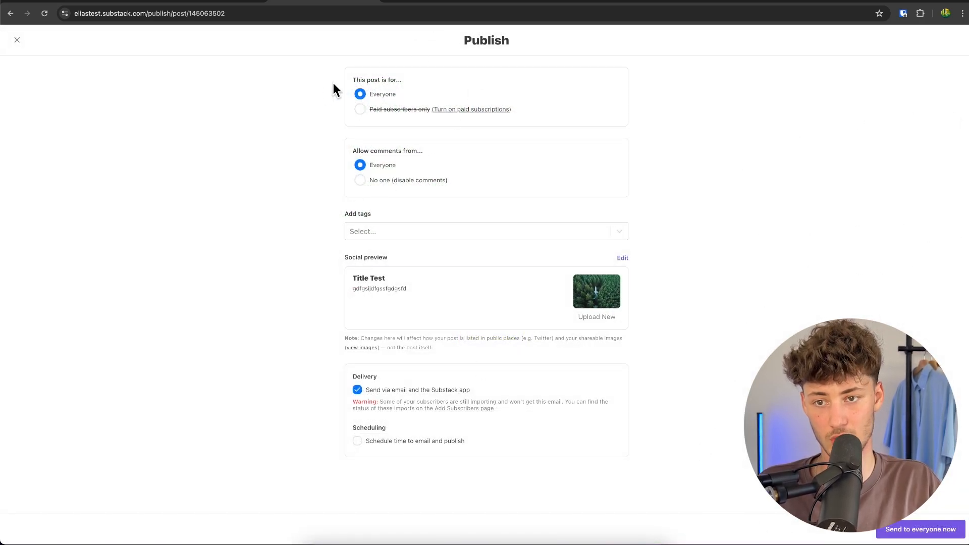
{"action": "left_click_drag", "start_coordinate": [354, 79], "coordinate": [417, 78]}
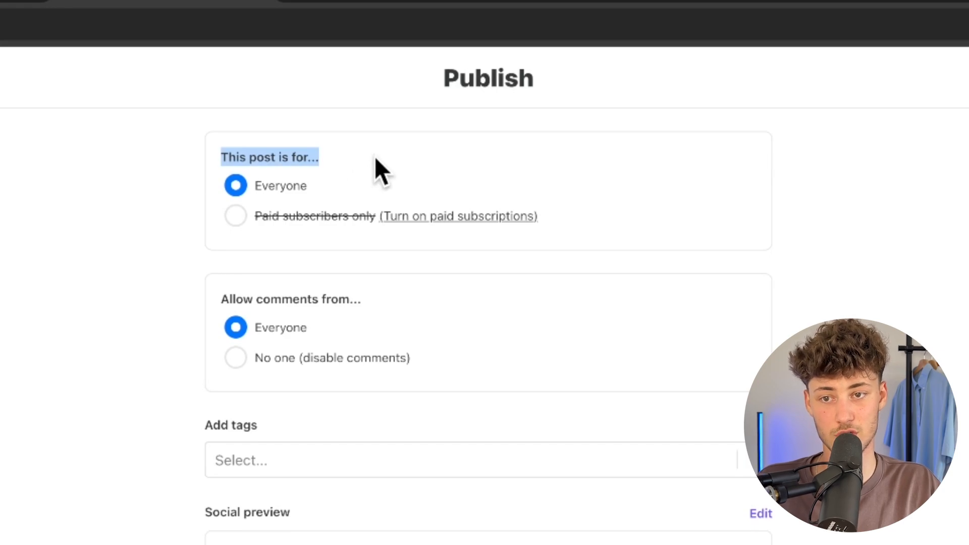
{"action": "left_click", "coordinate": [375, 156]}
{"action": "left_click_drag", "start_coordinate": [256, 184], "coordinate": [398, 184]}
{"action": "left_click", "coordinate": [404, 185]}
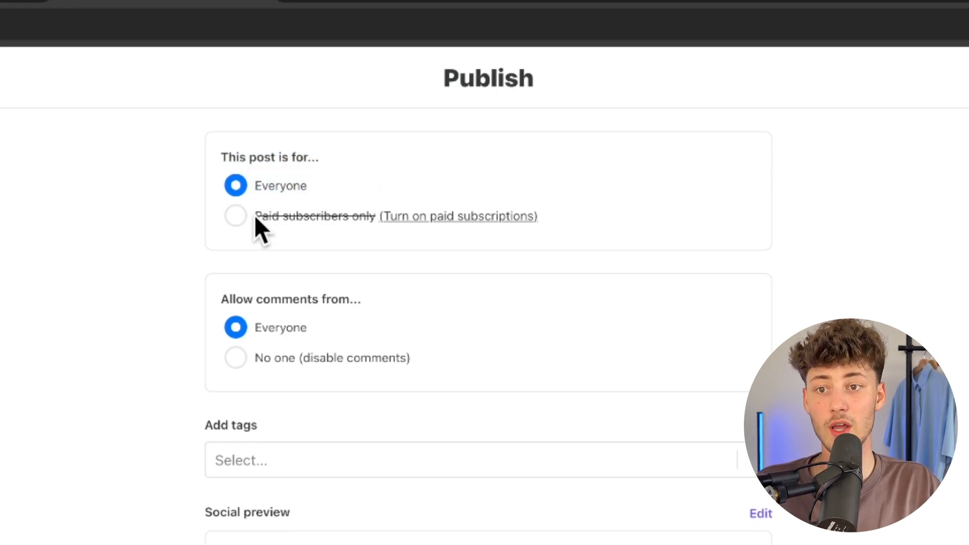
{"action": "left_click_drag", "start_coordinate": [256, 216], "coordinate": [358, 218]}
{"action": "left_click", "coordinate": [338, 242]}
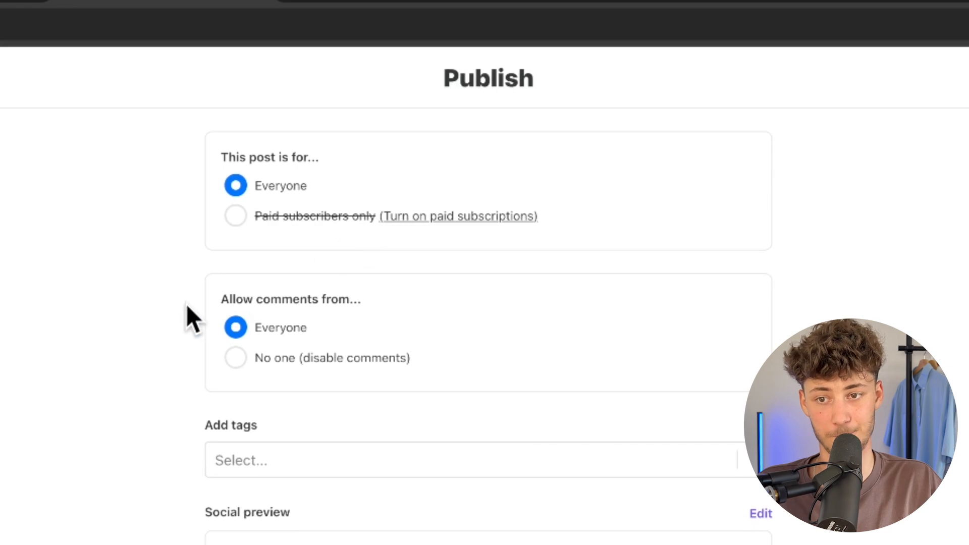
{"action": "left_click_drag", "start_coordinate": [218, 299], "coordinate": [438, 292]}
{"action": "left_click", "coordinate": [438, 292]}
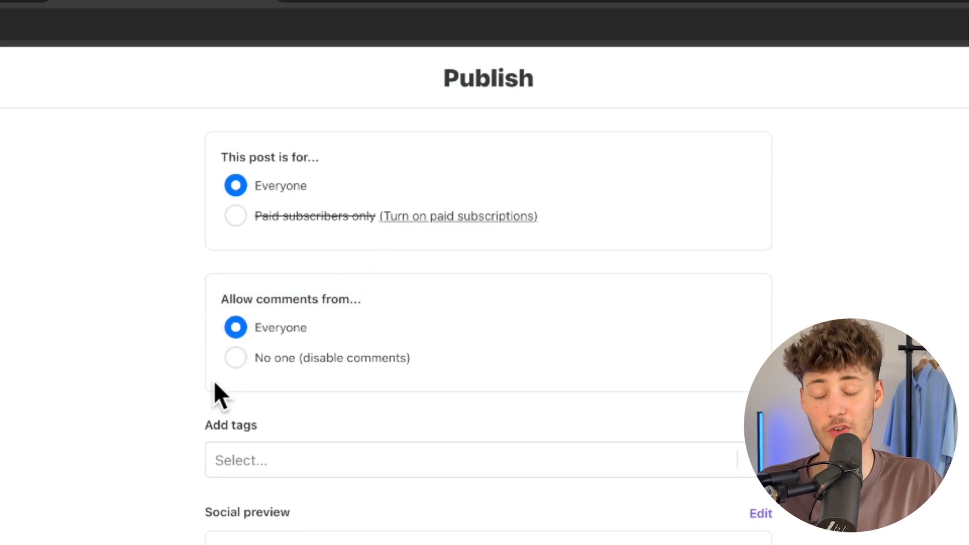
Add the tags "Tech" and "Marketing" to the post.
{"action": "left_click_drag", "start_coordinate": [162, 425], "coordinate": [121, 455]}
{"action": "left_click", "coordinate": [469, 452]}
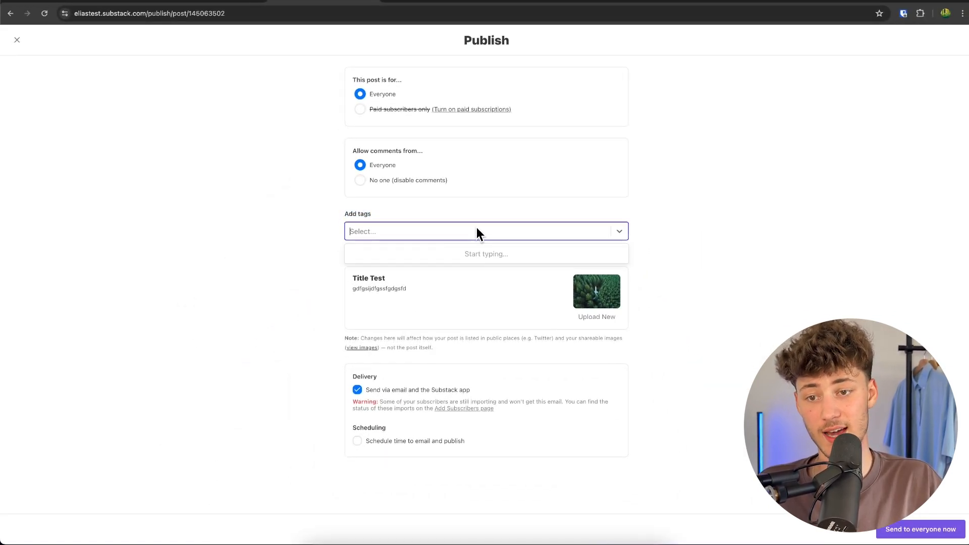
{"action": "type", "text": "f"}
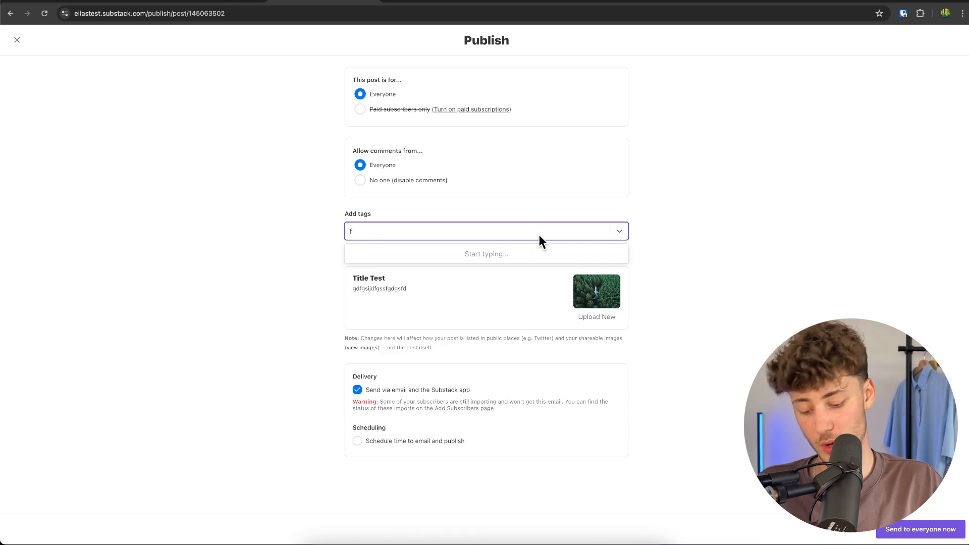
{"action": "type", "text": "Test"}
{"action": "key", "text": "Return"}
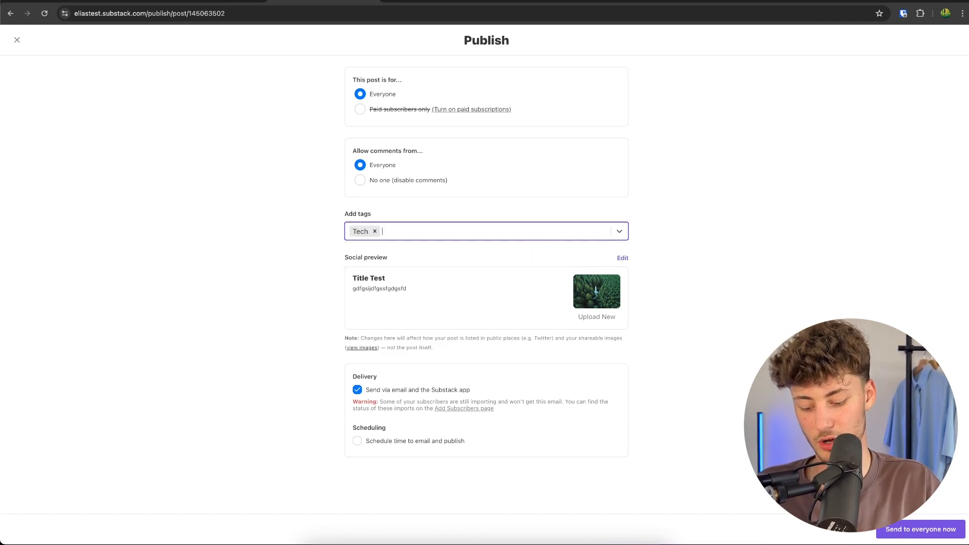
{"action": "type", "text": "Marketing"}
{"action": "key", "text": "Return"}
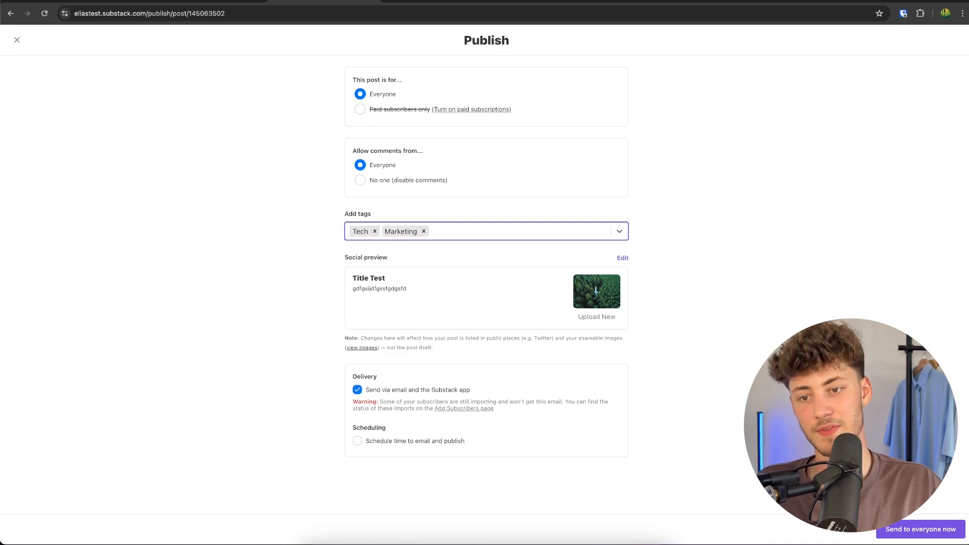
{"action": "left_click", "coordinate": [576, 210]}
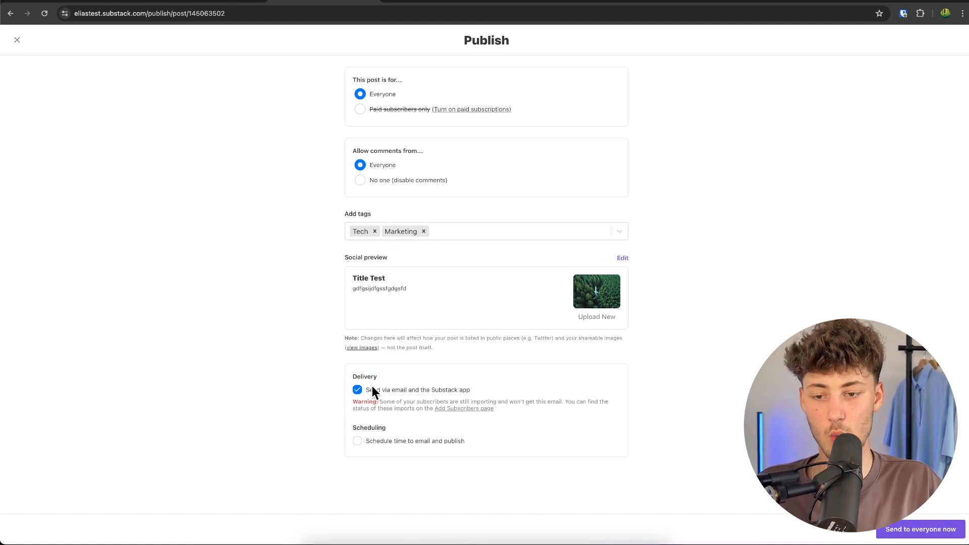
Examine the email and app delivery option, and try scheduling a time to email and publish the post.
{"action": "left_click_drag", "start_coordinate": [366, 389], "coordinate": [503, 388]}
{"action": "left_click", "coordinate": [458, 389]}
{"action": "left_click", "coordinate": [435, 390]}
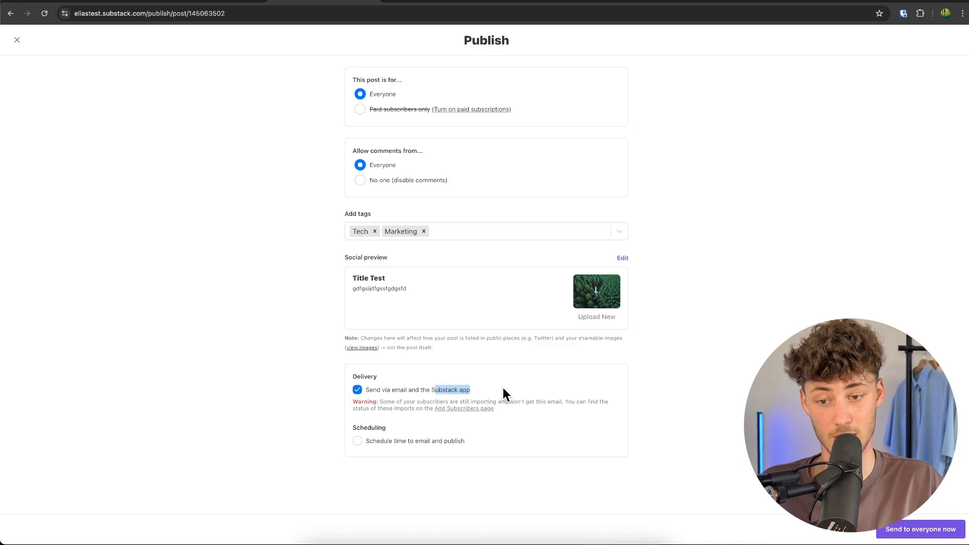
{"action": "left_click", "coordinate": [357, 442]}
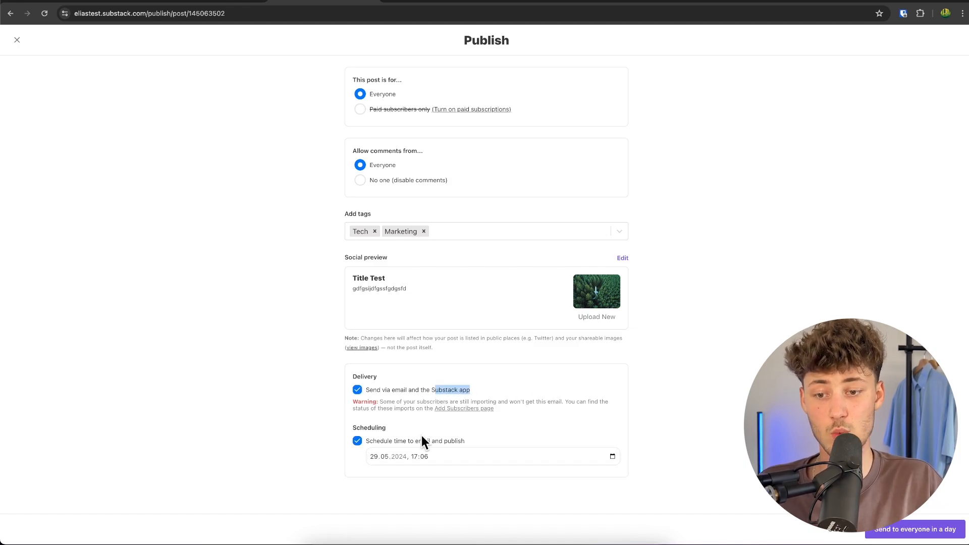
{"action": "left_click", "coordinate": [358, 441]}
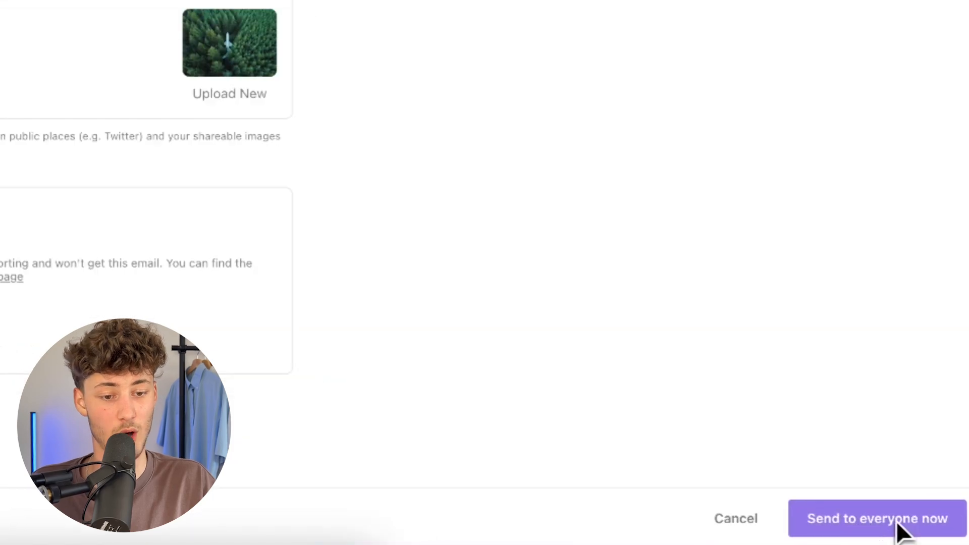
Send the post to everyone immediately and open its copied link in a new browser tab.
{"action": "left_click", "coordinate": [900, 525]}
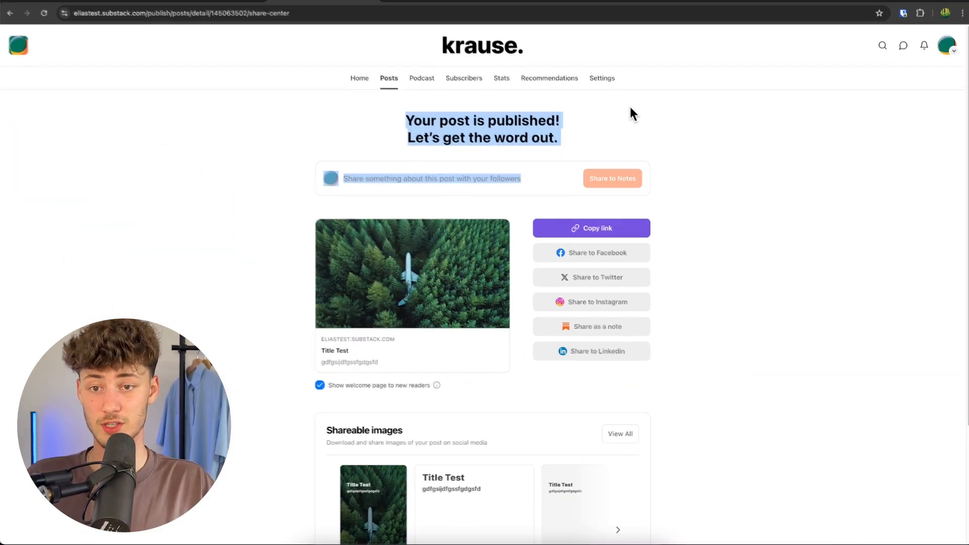
{"action": "left_click_drag", "start_coordinate": [623, 129], "coordinate": [371, 122]}
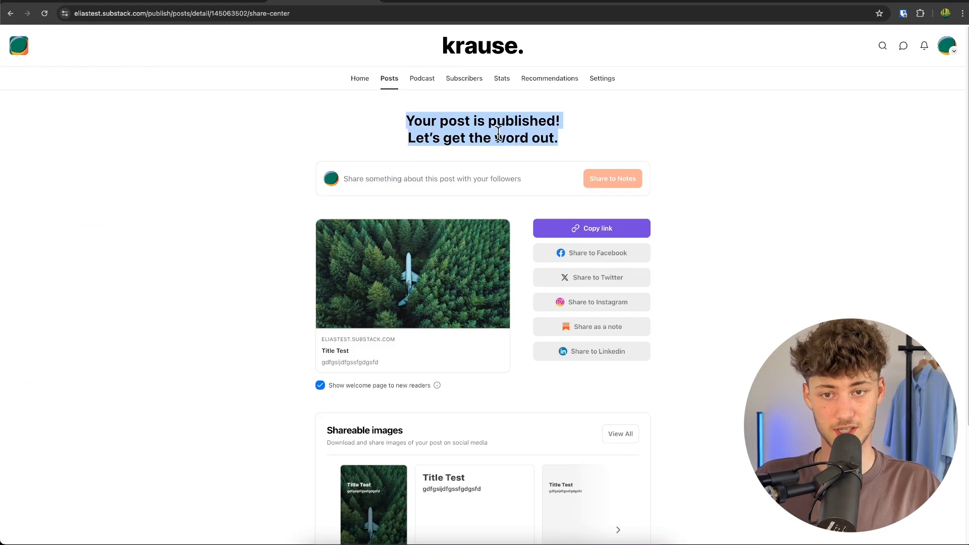
{"action": "left_click", "coordinate": [606, 227]}
{"action": "key", "text": "super+t"}
{"action": "key", "text": "super+v"}
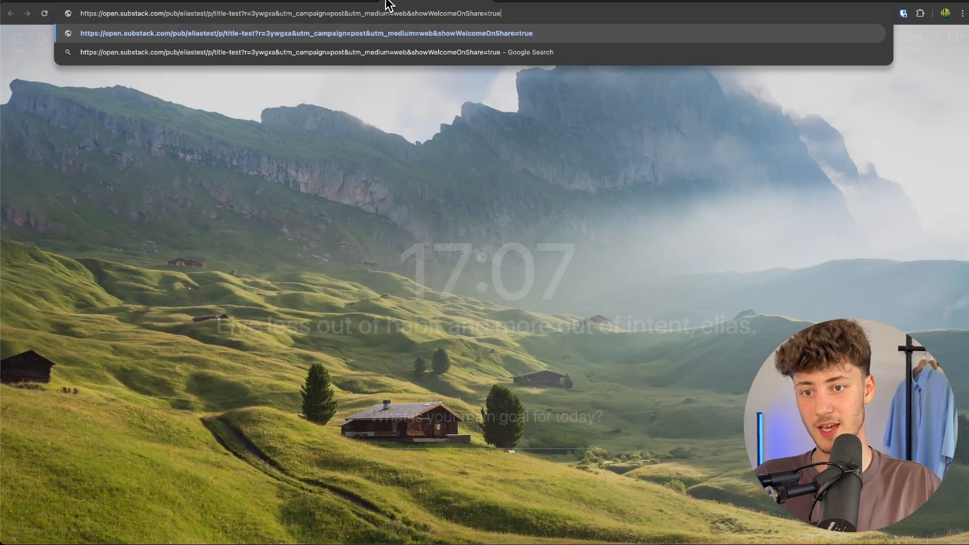
{"action": "key", "text": "Return"}
Examine the published post from its title and photo down to the bullet list and comments section.
{"action": "scroll", "coordinate": [454, 111], "scroll_direction": "down", "scroll_amount": 2}
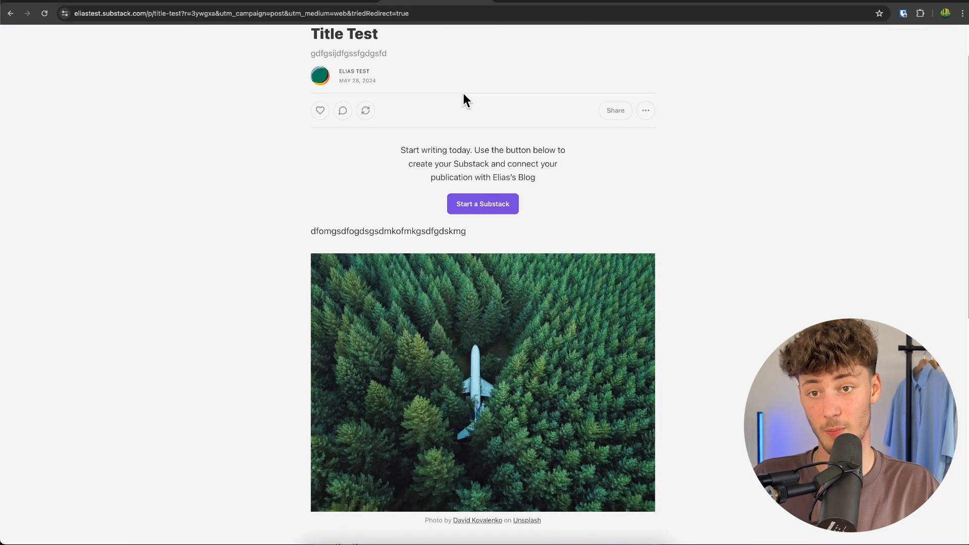
{"action": "scroll", "coordinate": [465, 97], "scroll_direction": "up", "scroll_amount": 1}
{"action": "scroll", "coordinate": [509, 121], "scroll_direction": "down", "scroll_amount": 10}
{"action": "scroll", "coordinate": [560, 151], "scroll_direction": "up", "scroll_amount": 10}
{"action": "scroll", "coordinate": [575, 174], "scroll_direction": "down", "scroll_amount": 9}
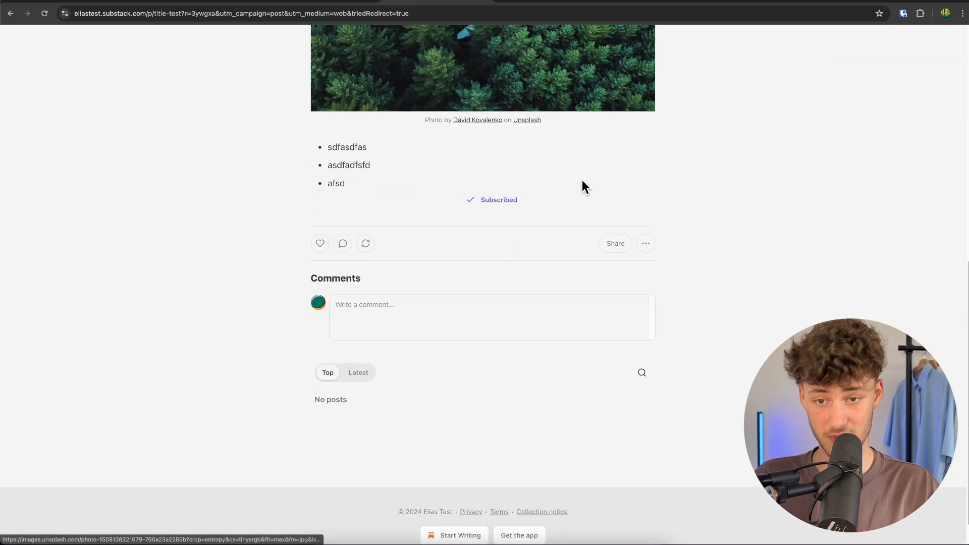
{"action": "scroll", "coordinate": [583, 180], "scroll_direction": "up", "scroll_amount": 10}
{"action": "scroll", "coordinate": [662, 227], "scroll_direction": "down", "scroll_amount": 8}
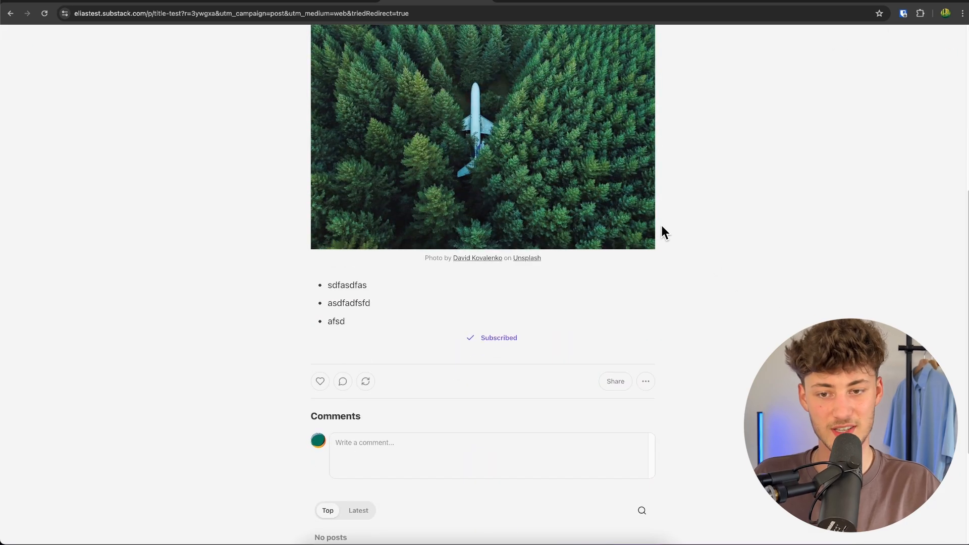
{"action": "scroll", "coordinate": [661, 225], "scroll_direction": "up", "scroll_amount": 3}
{"action": "left_click_drag", "start_coordinate": [374, 462], "coordinate": [394, 424]}
{"action": "left_click", "coordinate": [396, 425]}
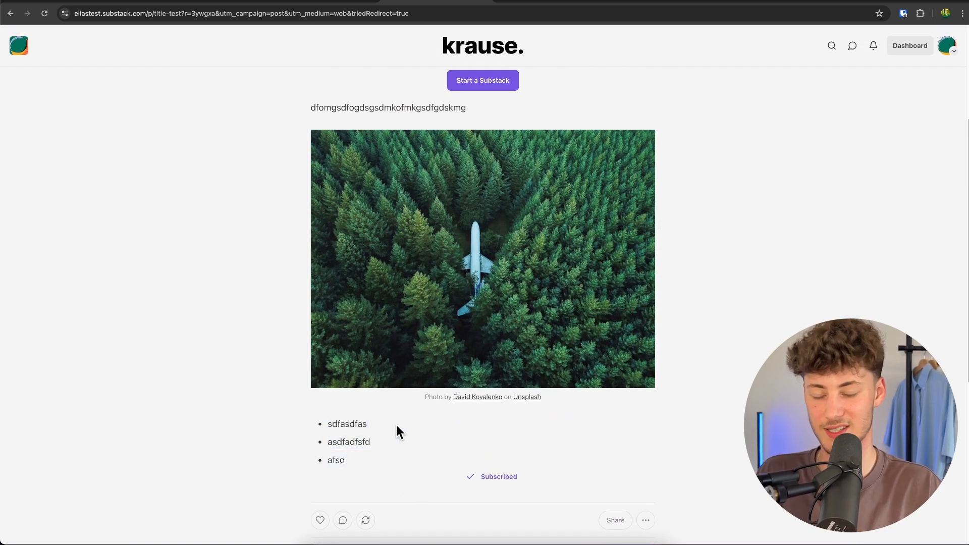
{"action": "scroll", "coordinate": [472, 426], "scroll_direction": "up", "scroll_amount": 3}
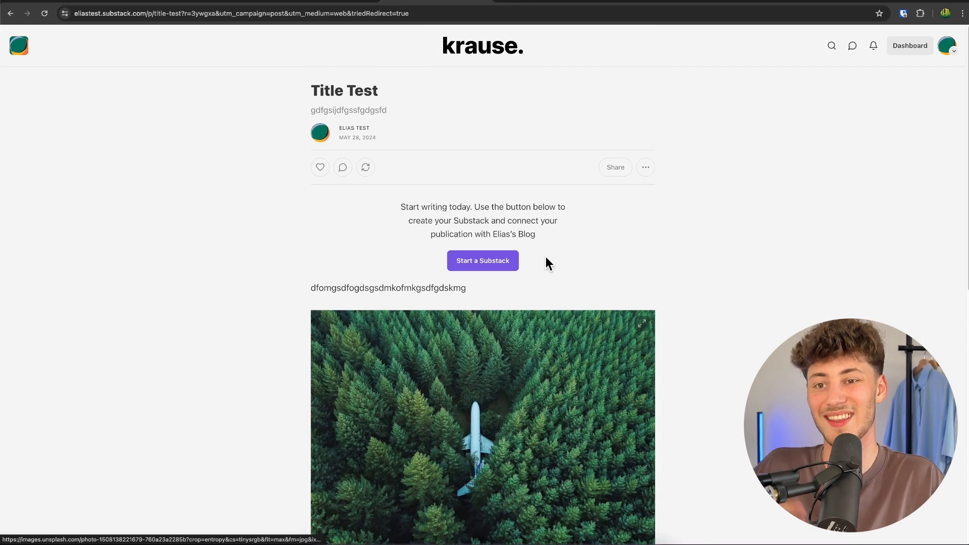
View the publication's home page and the full archive of its most popular posts.
{"action": "left_click", "coordinate": [470, 55]}
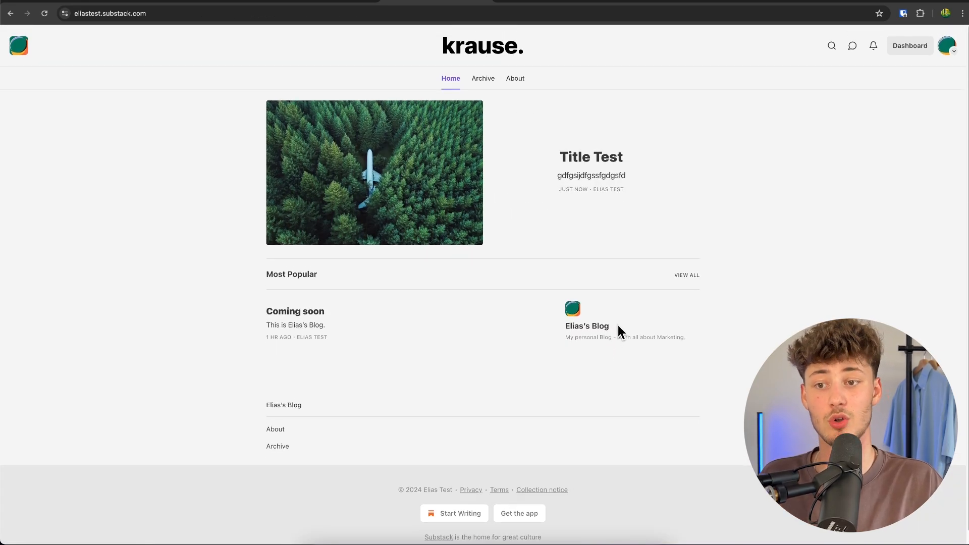
{"action": "left_click", "coordinate": [688, 276]}
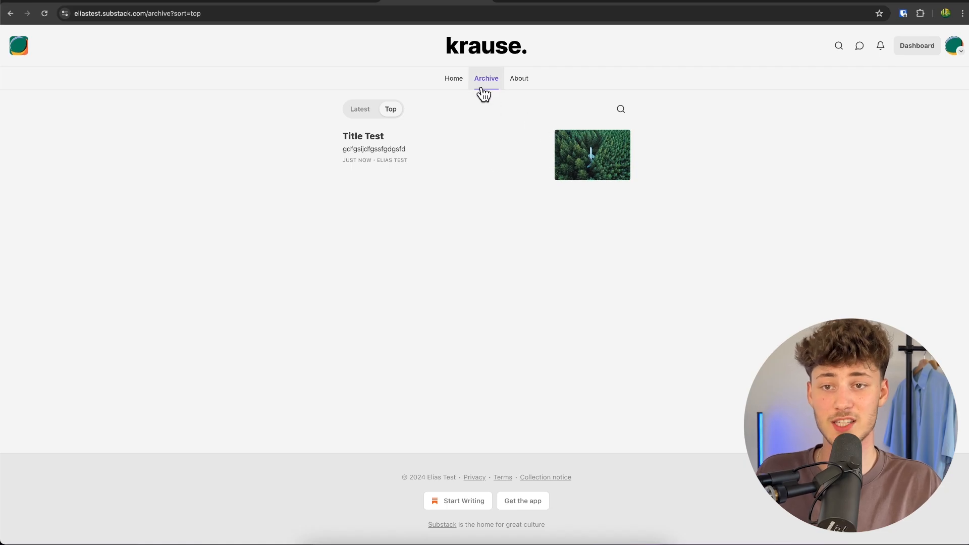
Return to the publication's dashboard and examine the total traffic and top sources in its stats.
{"action": "left_click", "coordinate": [362, 4]}
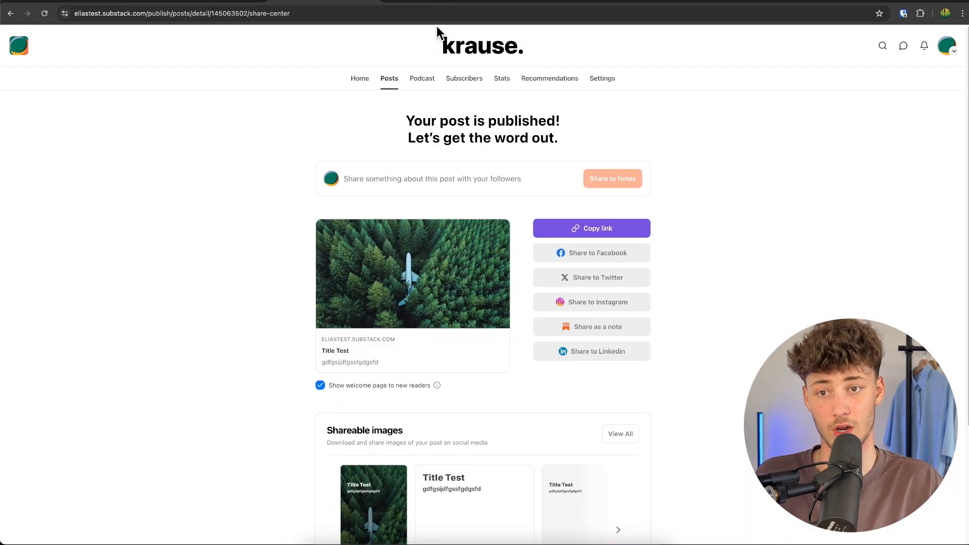
{"action": "left_click", "coordinate": [359, 79]}
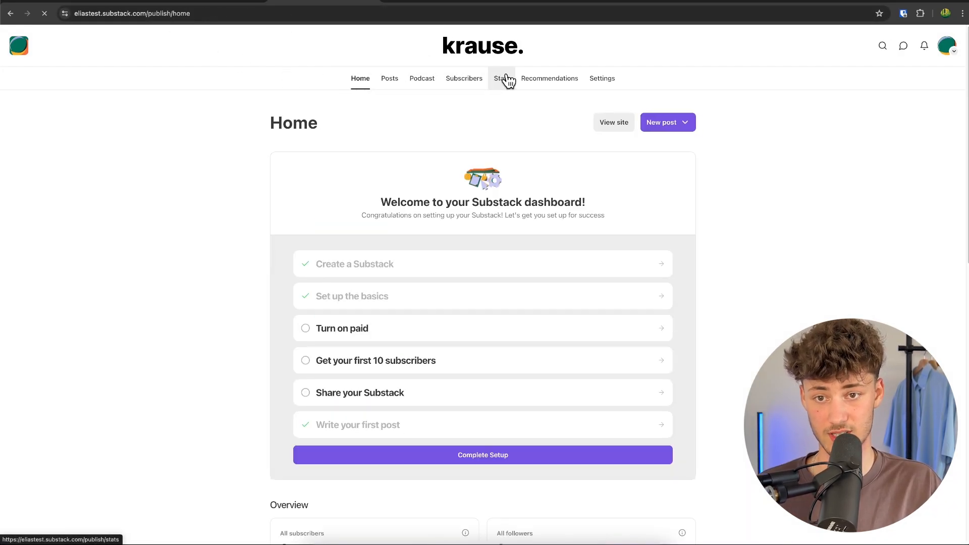
{"action": "left_click", "coordinate": [505, 79]}
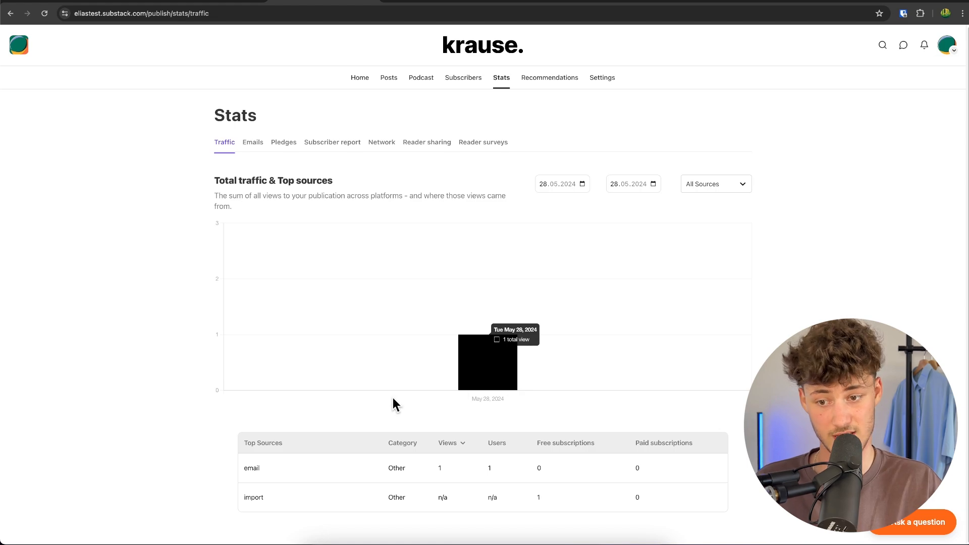
{"action": "left_click_drag", "start_coordinate": [216, 182], "coordinate": [357, 182]}
{"action": "left_click", "coordinate": [418, 182]}
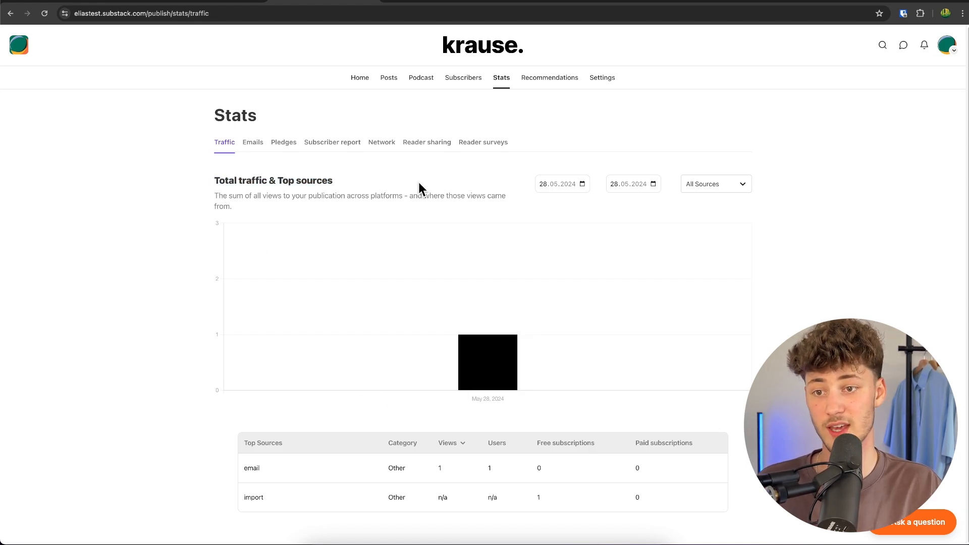
Examine the recommendations page and open the form for recommending another Substack publication.
{"action": "left_click", "coordinate": [559, 81]}
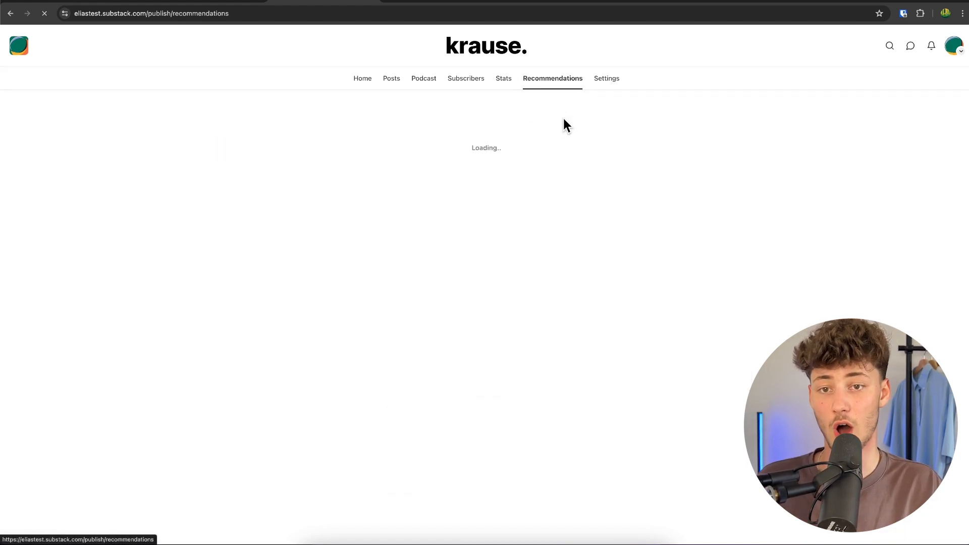
{"action": "left_click_drag", "start_coordinate": [222, 129], "coordinate": [425, 130]}
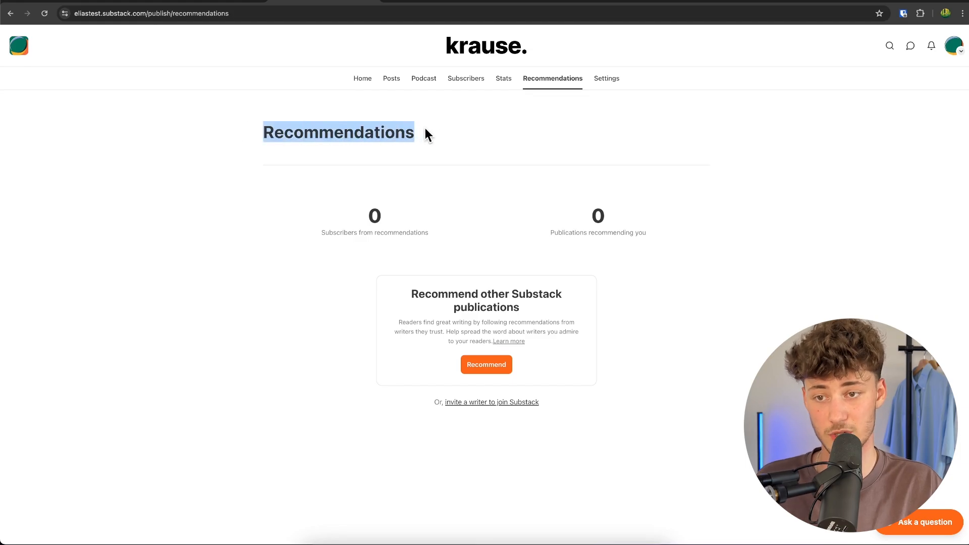
{"action": "left_click", "coordinate": [439, 130]}
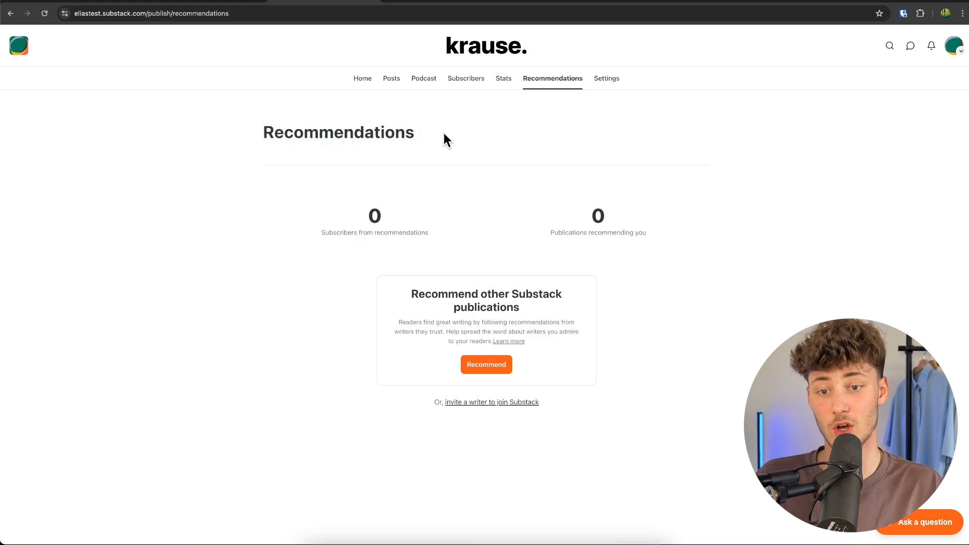
{"action": "left_click", "coordinate": [486, 364]}
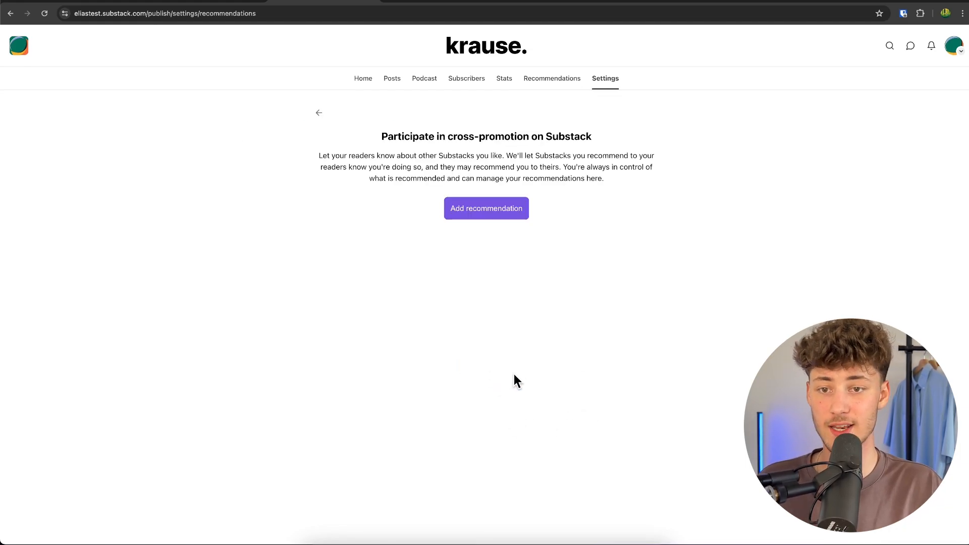
{"action": "left_click", "coordinate": [493, 219]}
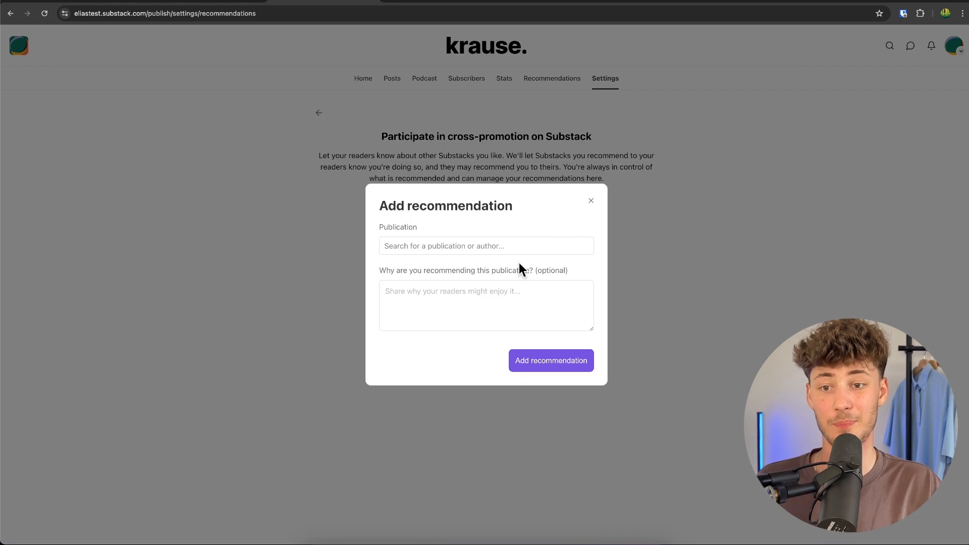